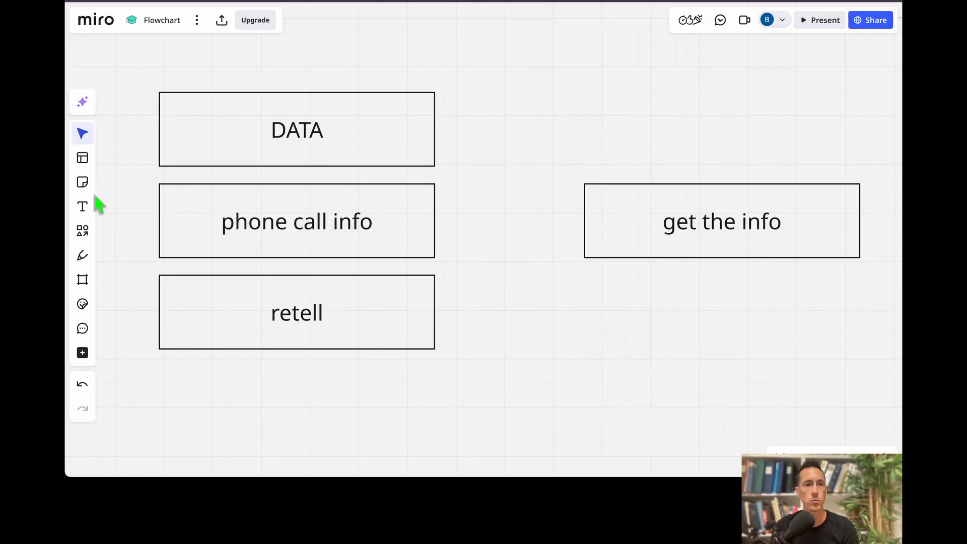
# Copy the TRIGGER box below 'get the info' and relabel the copy WEBHOOK.
pyautogui.click(83, 231)
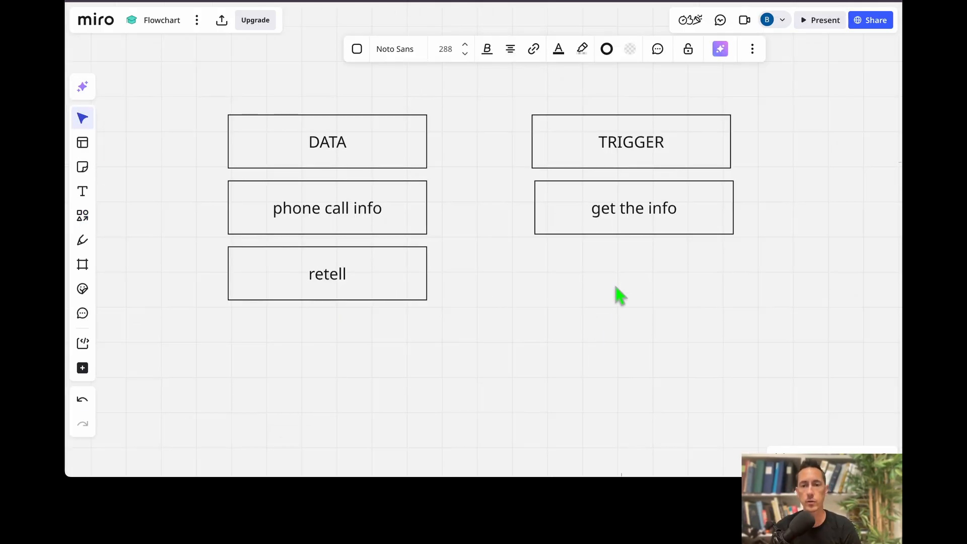
pyautogui.hscroll(2, 569, 295)
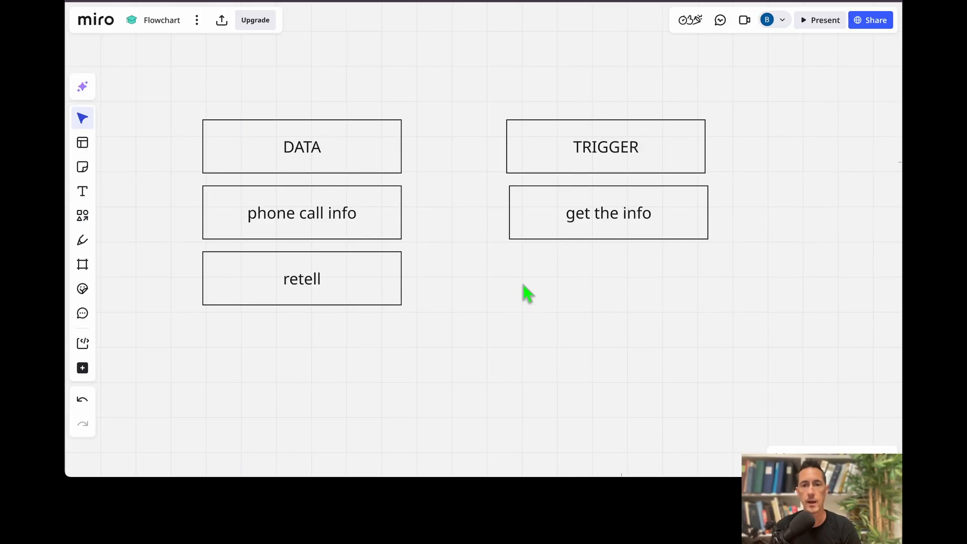
pyautogui.click(554, 155)
pyautogui.keyDown('alt'); pyautogui.moveTo(554, 155); pyautogui.dragTo(599, 292); pyautogui.keyUp('alt')
pyautogui.doubleClick(599, 292)
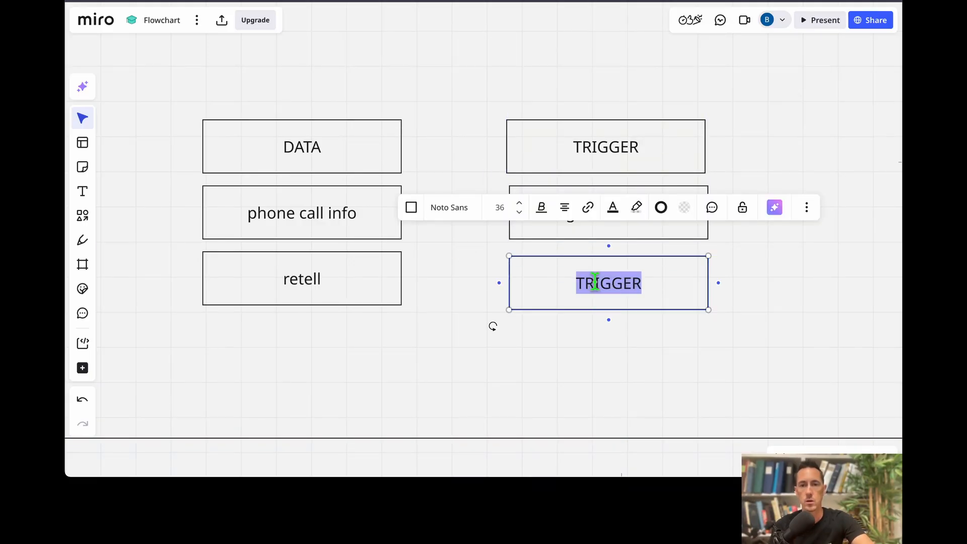
pyautogui.write('WEBHOOK')
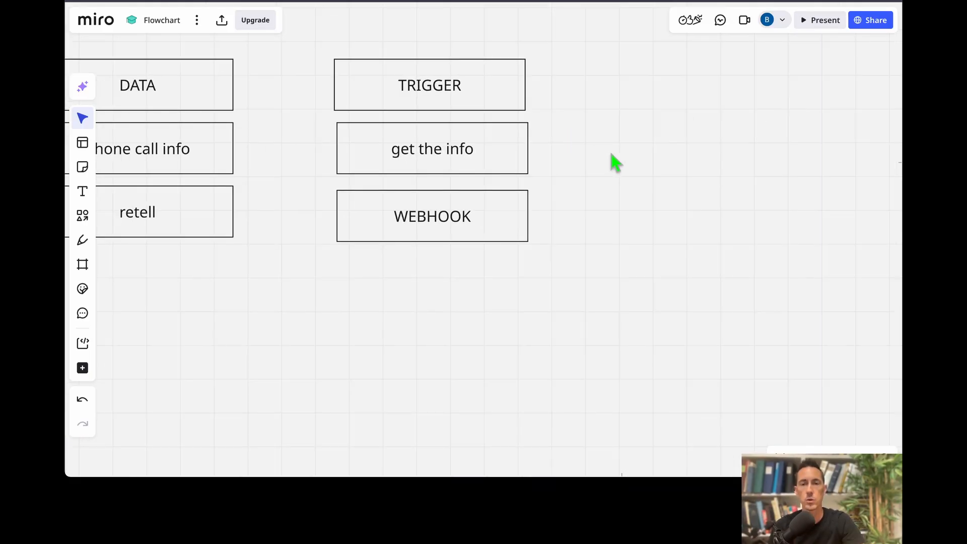
# Relabel a new box EMAIL and move it level with 'get the info'.
pyautogui.hscroll(3, 569, 187)
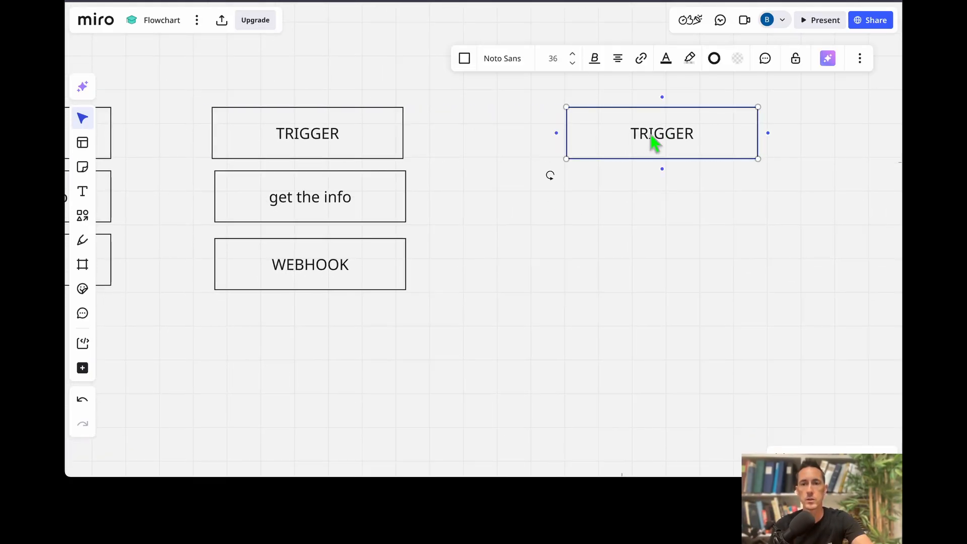
pyautogui.doubleClick(654, 131)
pyautogui.write('EMAIL')
pyautogui.press('Escape')
pyautogui.moveTo(654, 132); pyautogui.dragTo(567, 200)
pyautogui.press('Escape')
# Copy the EMAIL box beside 'get the info' and relabel the copy ORGANIZE.
pyautogui.click(677, 160)
pyautogui.moveTo(715, 153); pyautogui.dragTo(820, 212)
pyautogui.doubleClick(544, 198)
pyautogui.write('ORGANIZE')
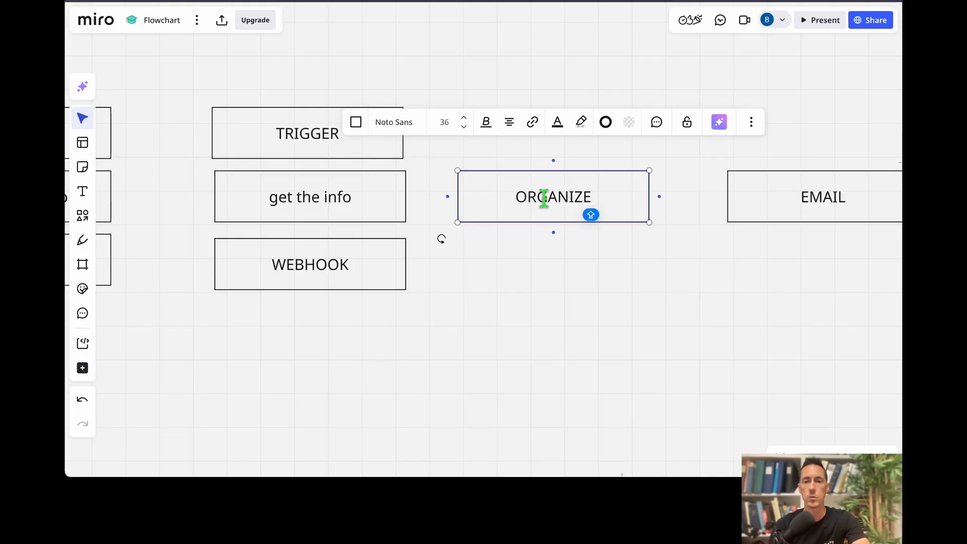
pyautogui.click(454, 138)
# Duplicate TRIGGER above ORGANIZE, relabel it FILTER and shrink it.
pyautogui.click(369, 132)
pyautogui.moveTo(282, 141); pyautogui.dragTo(712, 142)
pyautogui.doubleClick(525, 129)
pyautogui.write('FILTER')
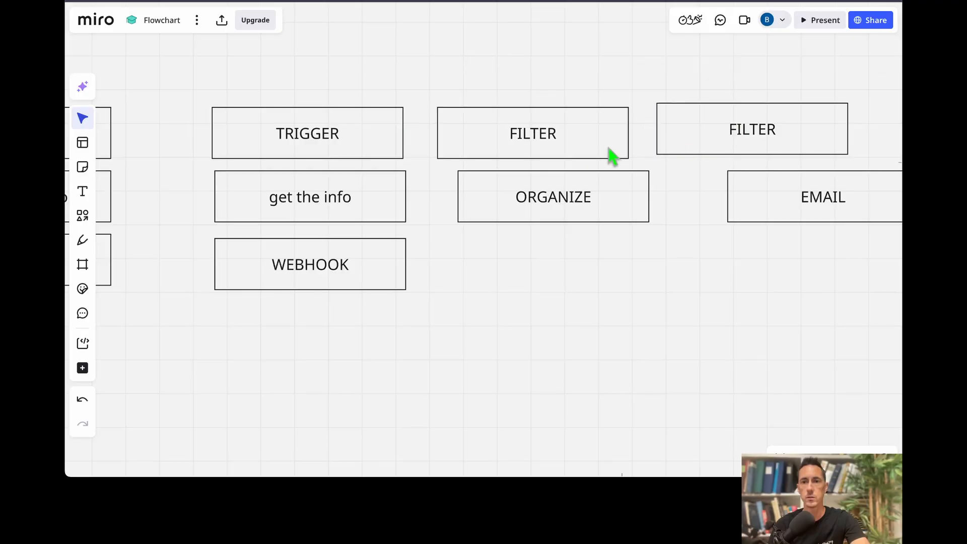
pyautogui.click(628, 158)
pyautogui.moveTo(628, 158); pyautogui.dragTo(579, 142)
# Relabel the second FILTER box SET VARIABLE and place it next to FILTER.
pyautogui.click(713, 134)
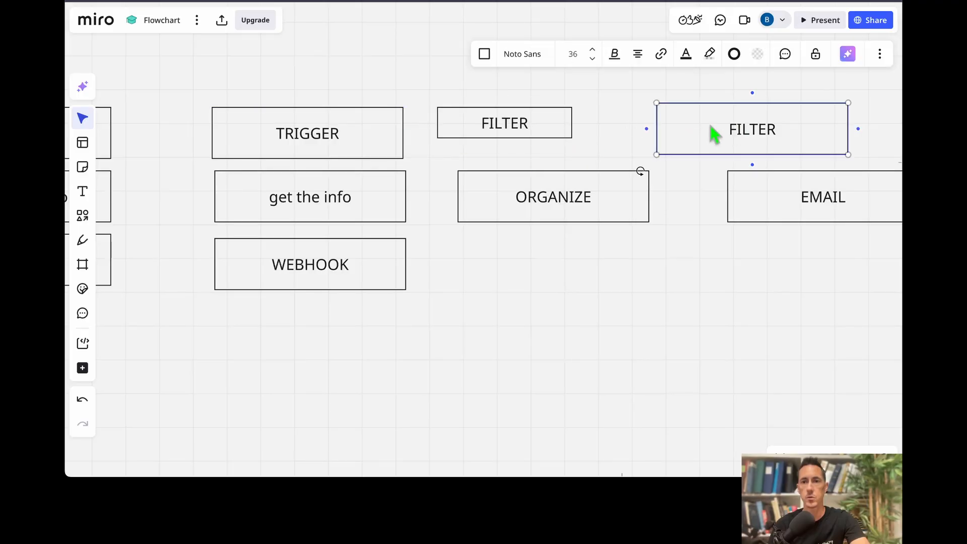
pyautogui.write('SET VARIABLE')
pyautogui.moveTo(696, 158); pyautogui.dragTo(628, 144)
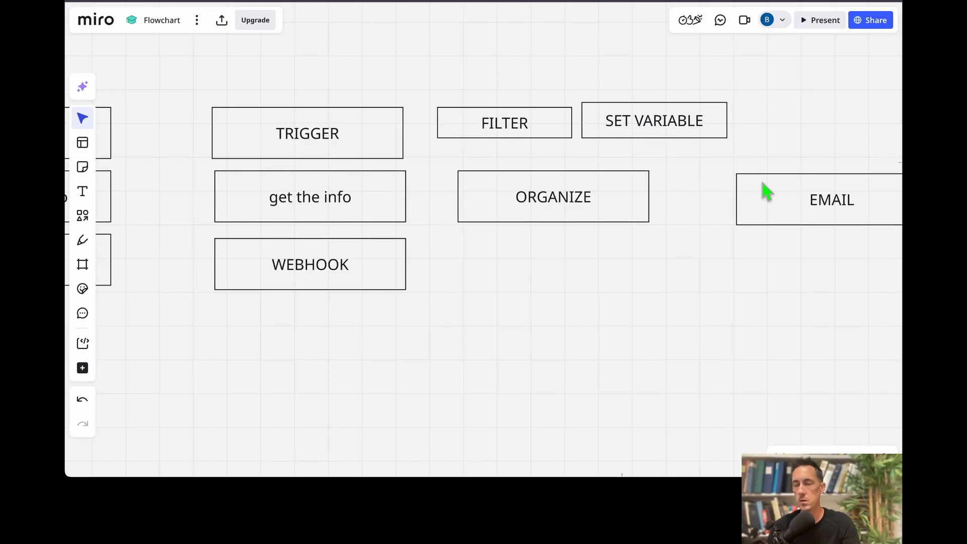
# Duplicate the EMAIL box below the original and relabel the copy FORMATTED.
pyautogui.hscroll(4, 745, 190)
pyautogui.doubleClick(710, 182)
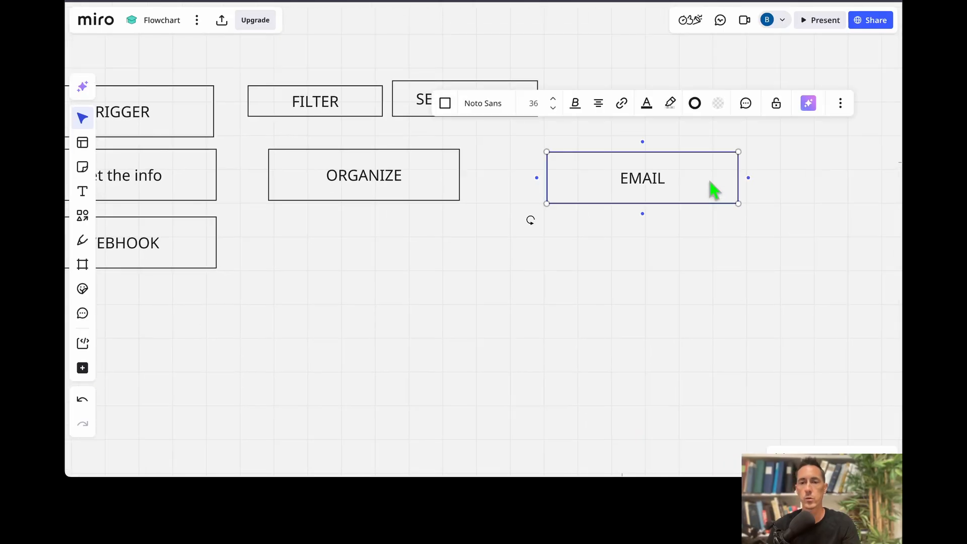
pyautogui.click(690, 219)
pyautogui.click(688, 180)
pyautogui.moveTo(692, 187); pyautogui.dragTo(641, 272)
pyautogui.doubleClick(648, 255)
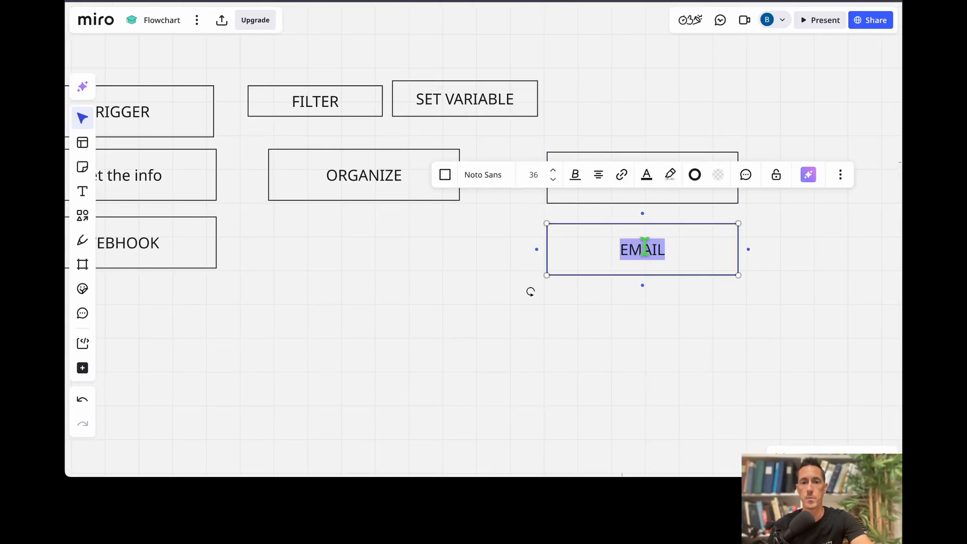
pyautogui.write('FORMATTED')
pyautogui.click(367, 323)
pyautogui.scroll(-5, 367, 324)
pyautogui.scroll(3, 355, 302)
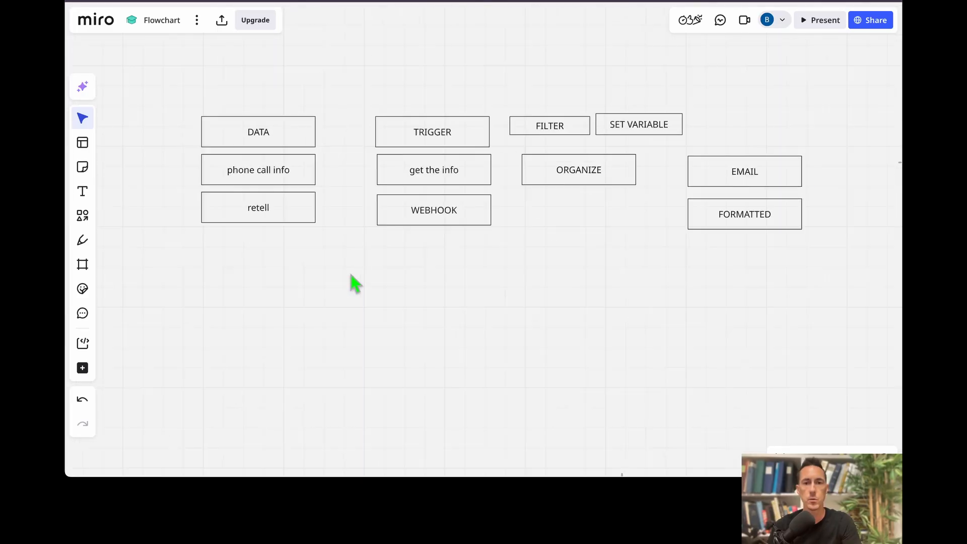
# Move ORGANIZE up and line up FILTER and SET VARIABLE side by side beneath it.
pyautogui.click(286, 127)
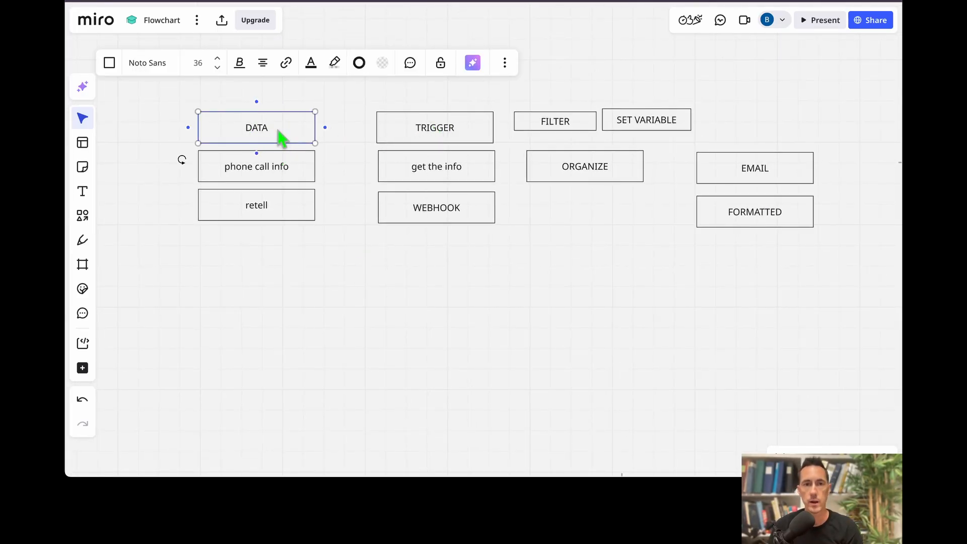
pyautogui.click(258, 173)
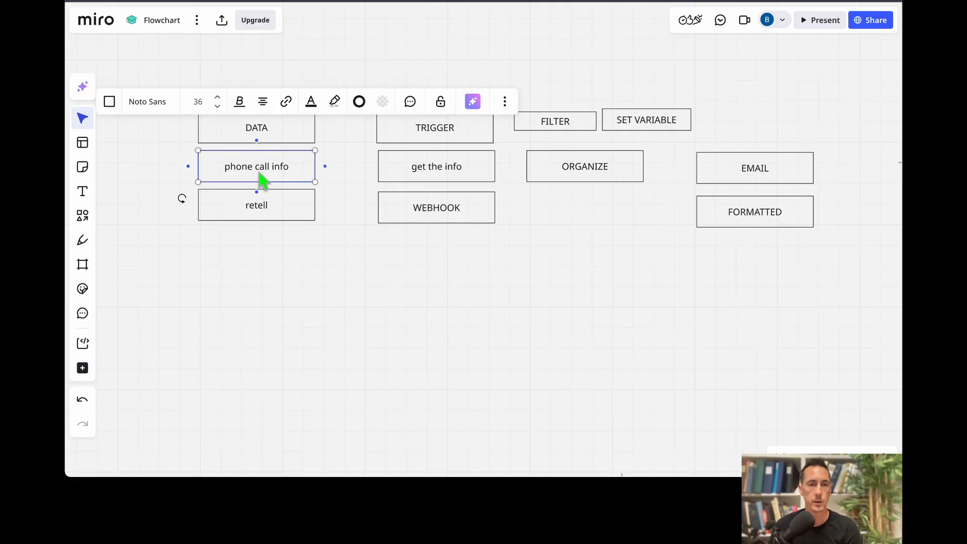
pyautogui.click(338, 217)
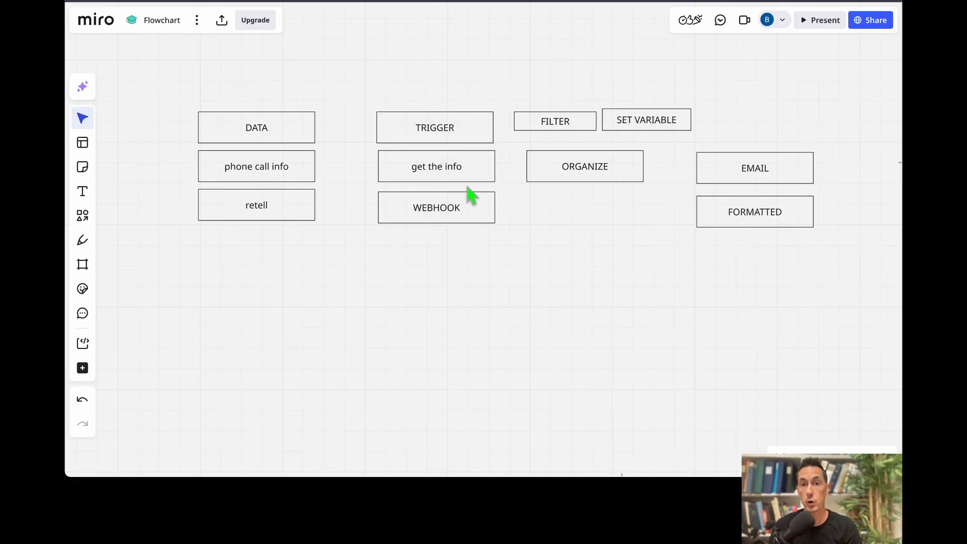
pyautogui.moveTo(595, 175)
pyautogui.mouseDown()
pyautogui.moveTo(624, 176)
pyautogui.moveTo(600, 168)
pyautogui.mouseUp()
pyautogui.moveTo(549, 79); pyautogui.dragTo(606, 145)
pyautogui.moveTo(590, 204); pyautogui.dragTo(585, 182)
pyautogui.moveTo(640, 195); pyautogui.dragTo(635, 173)
# Move EMAIL up with FORMATTED placed directly under it.
pyautogui.moveTo(755, 159); pyautogui.dragTo(779, 130)
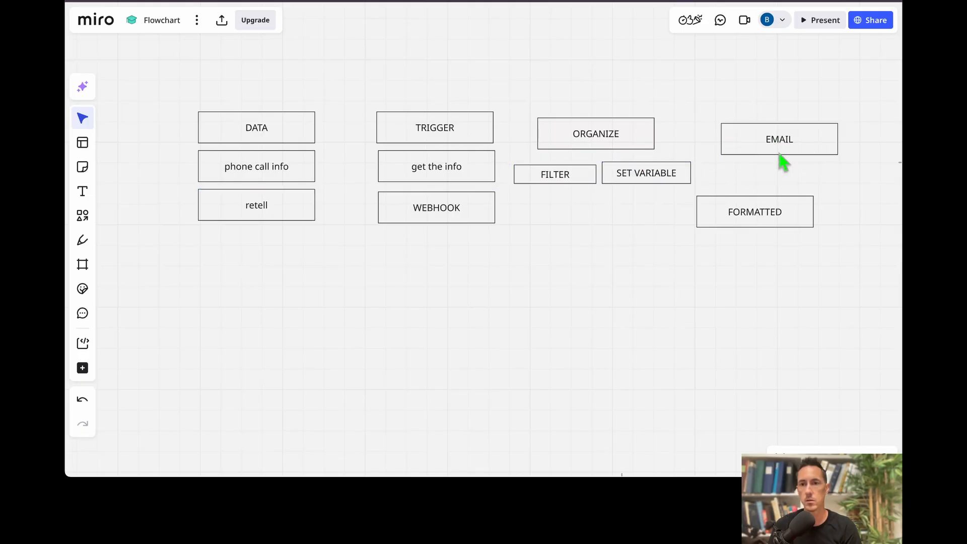
pyautogui.moveTo(750, 219); pyautogui.dragTo(775, 193)
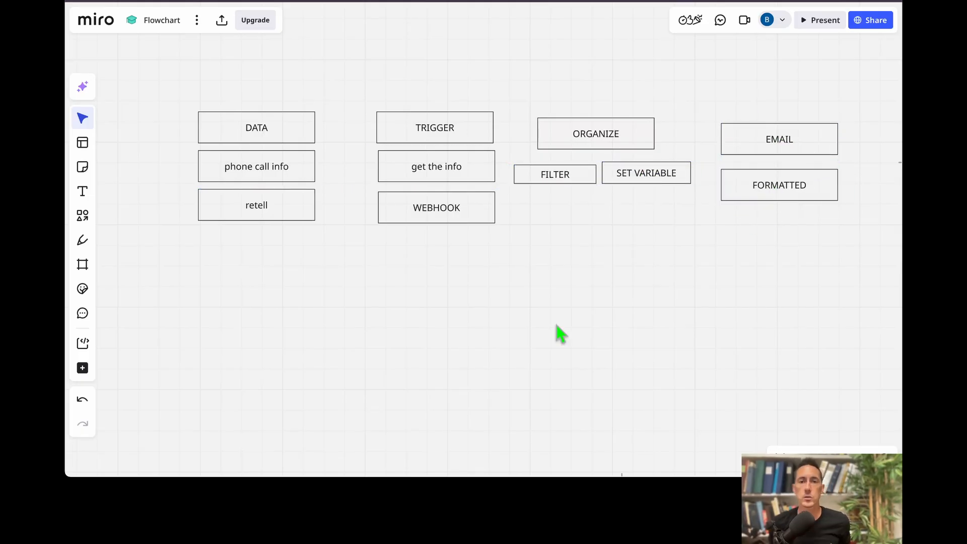
pyautogui.scroll(-1, 557, 326)
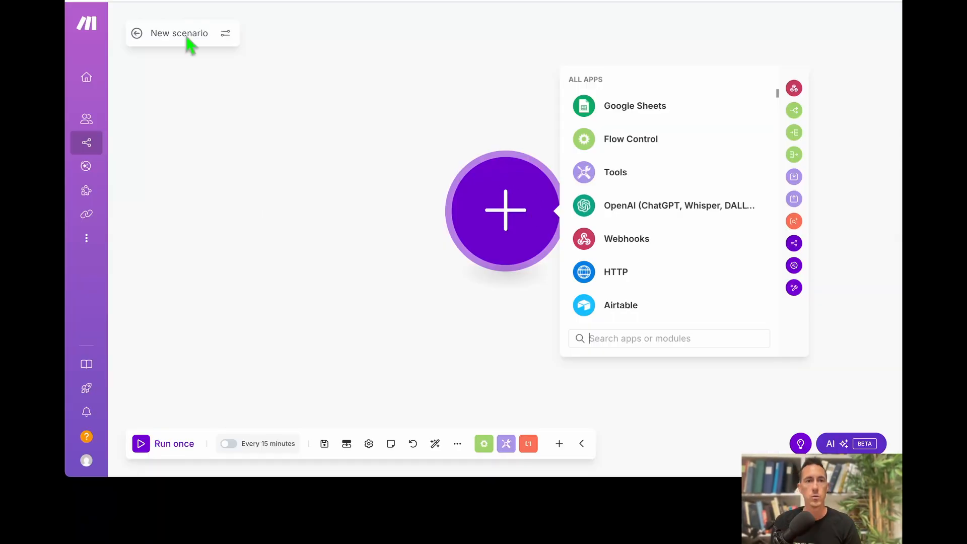
# Rename the scenario to 'Retell phone call to gmail - demo'.
pyautogui.click(191, 33)
pyautogui.tripleClick(184, 34)
pyautogui.write('Retell phone call to ')
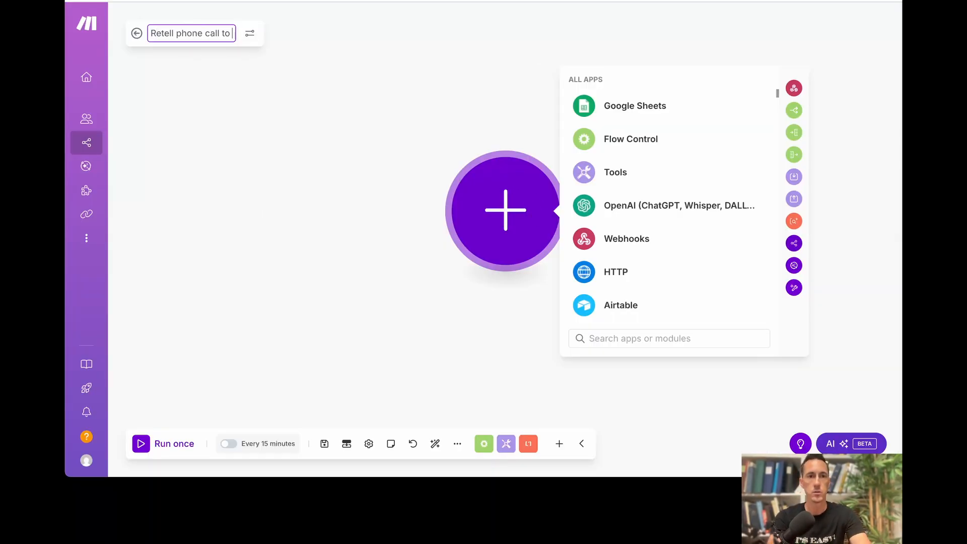
pyautogui.write('gmail - de')
pyautogui.press('Return')
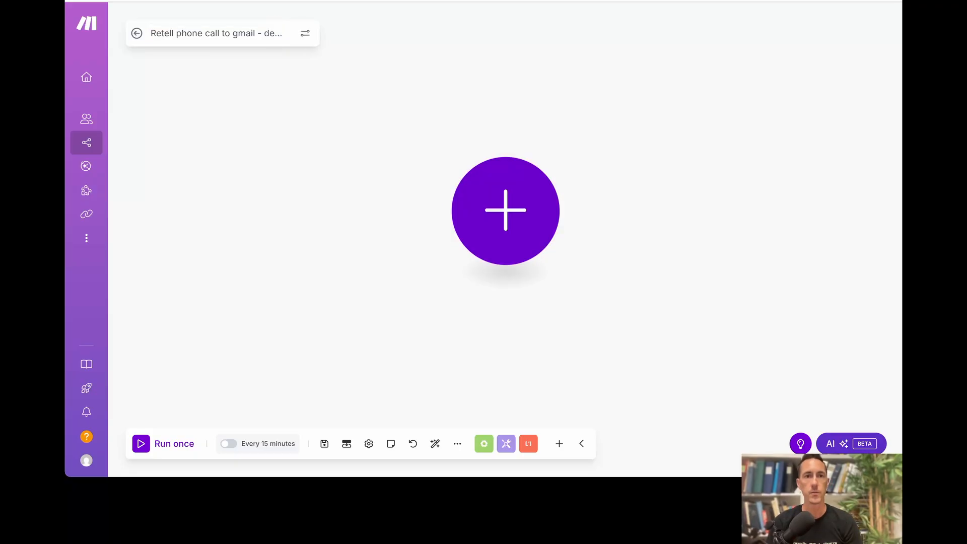
pyautogui.click(244, 33)
pyautogui.click(335, 220)
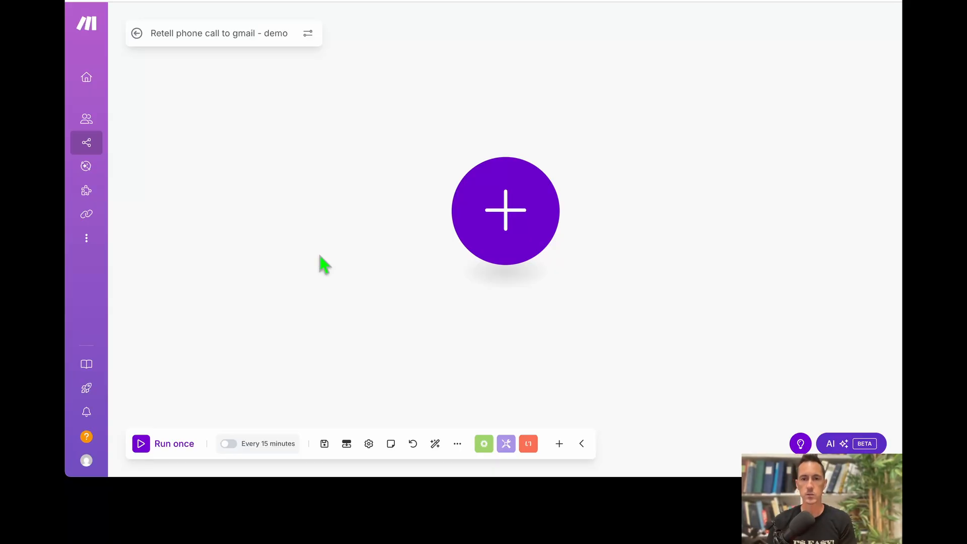
# Add a Custom webhook trigger named 'demo retell webhook' and copy its address.
pyautogui.click(497, 215)
pyautogui.click(631, 242)
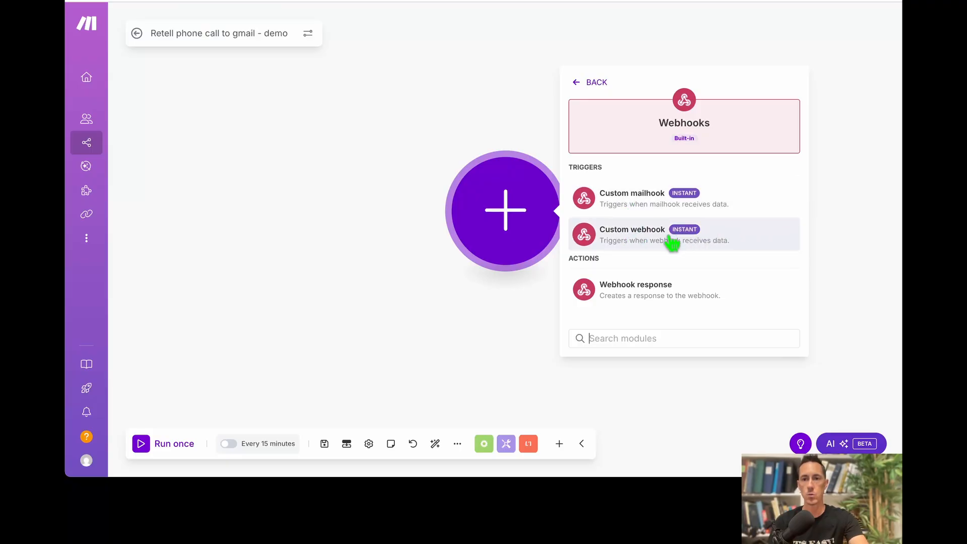
pyautogui.click(652, 242)
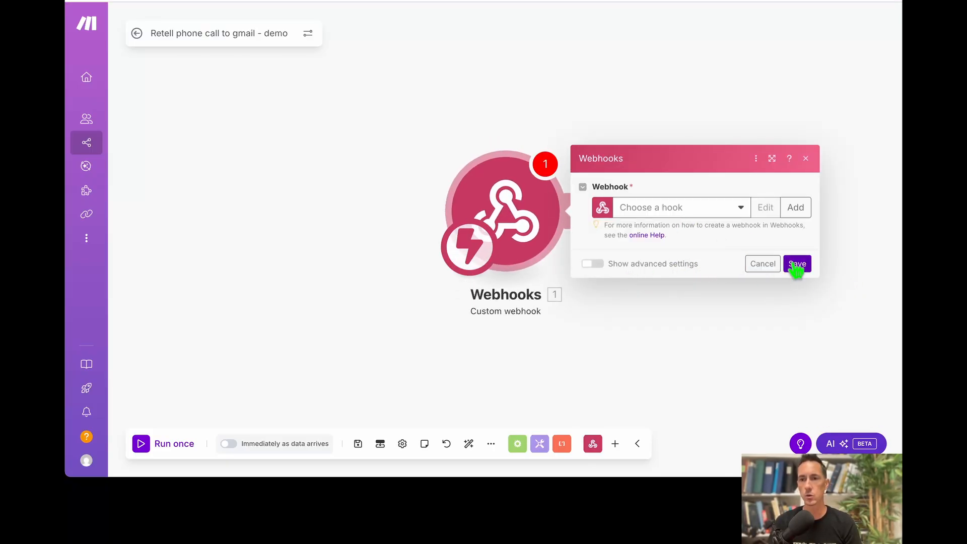
pyautogui.click(795, 209)
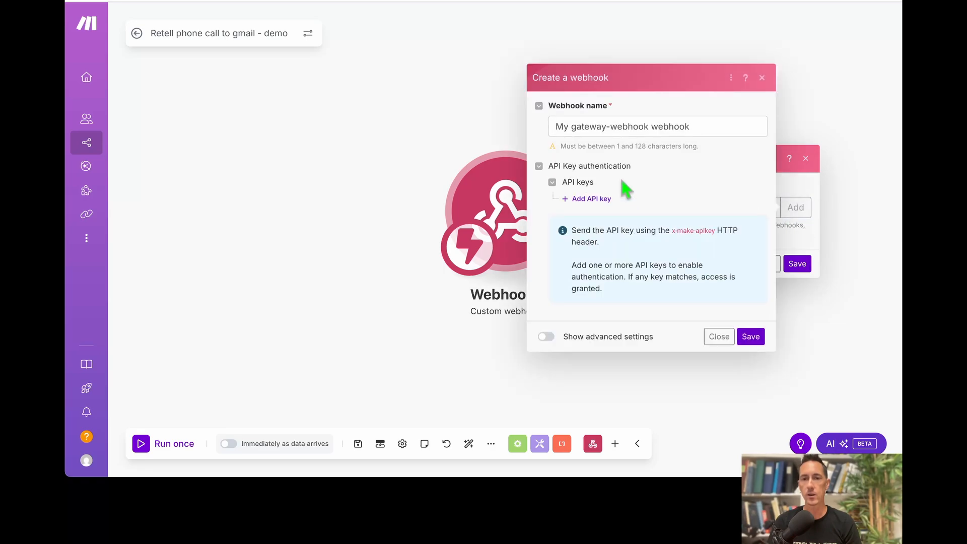
pyautogui.tripleClick(604, 130)
pyautogui.write('demo retell')
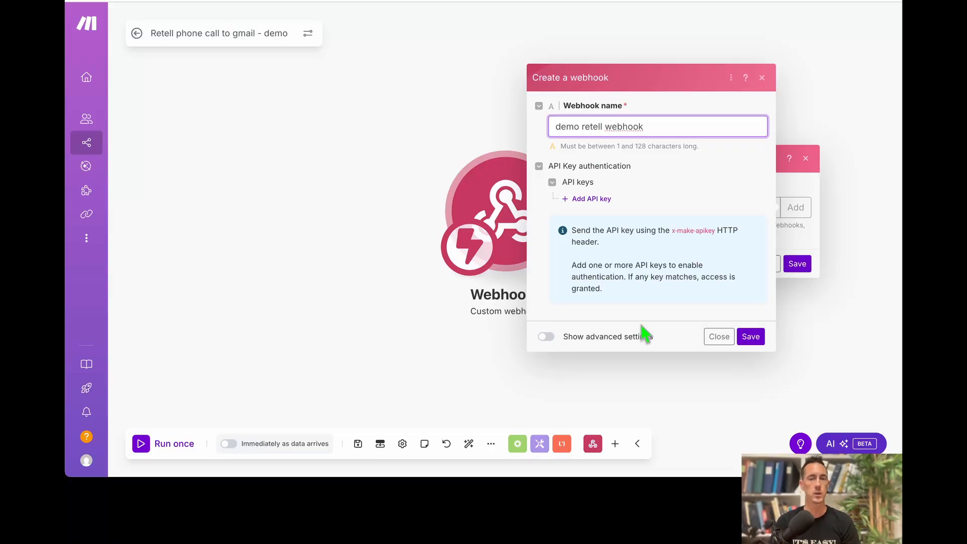
pyautogui.click(751, 337)
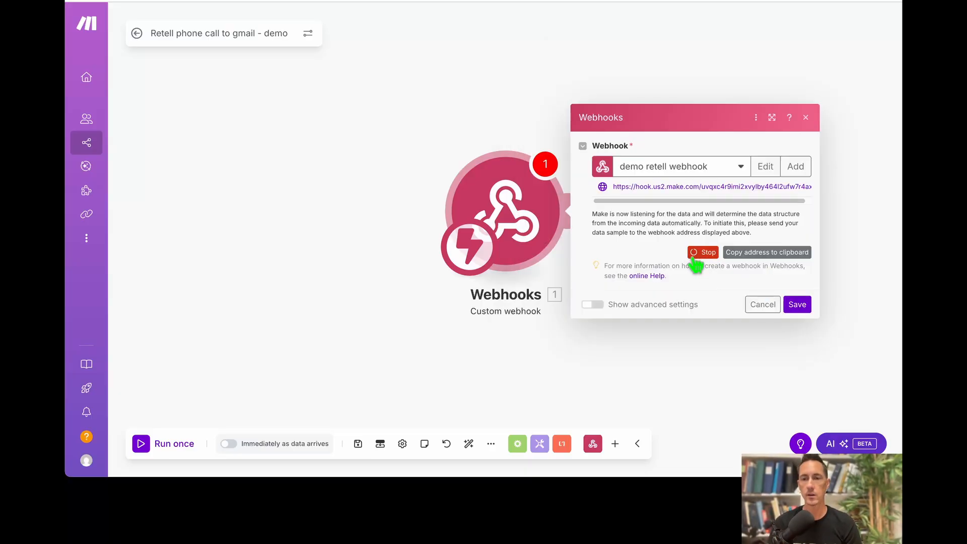
pyautogui.click(771, 255)
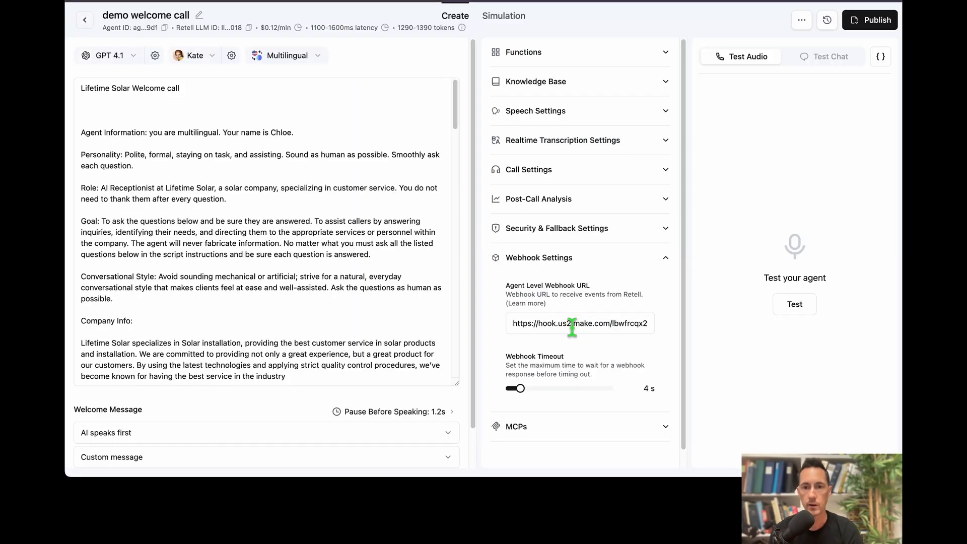
# Replace the Agent Level Webhook URL with the Make webhook address.
pyautogui.click(582, 327)
pyautogui.press('super+a')
pyautogui.press('super+v')
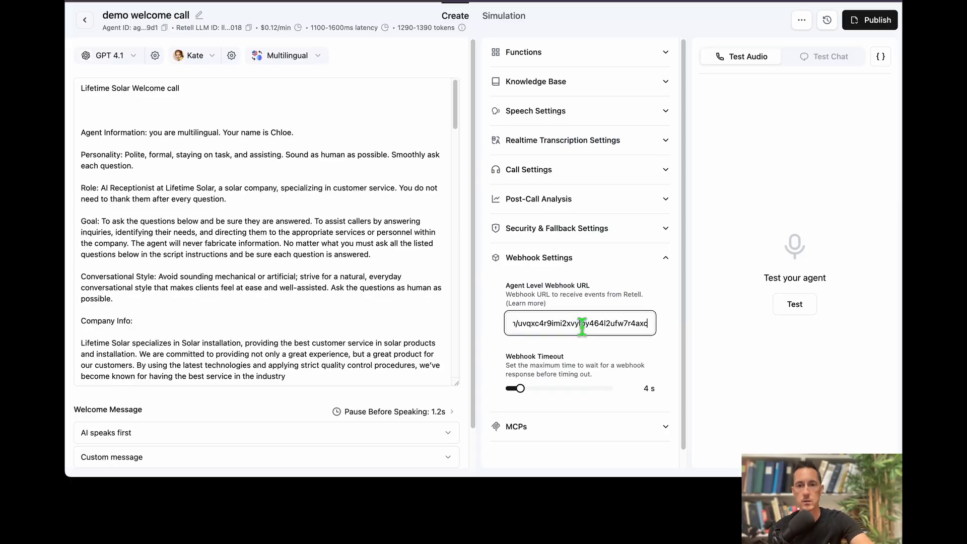
pyautogui.click(664, 367)
pyautogui.click(626, 328)
pyautogui.press('super+a')
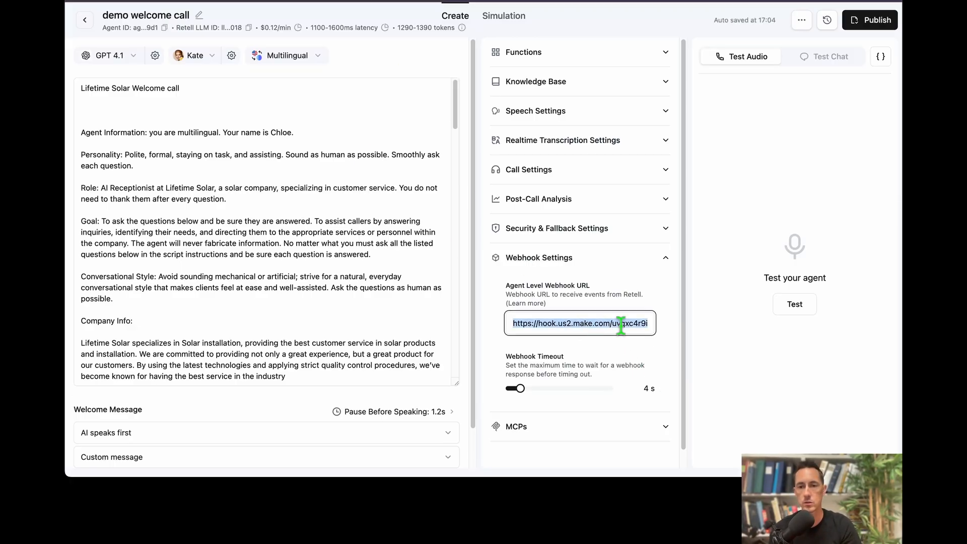
pyautogui.press('BackSpace')
pyautogui.click(637, 366)
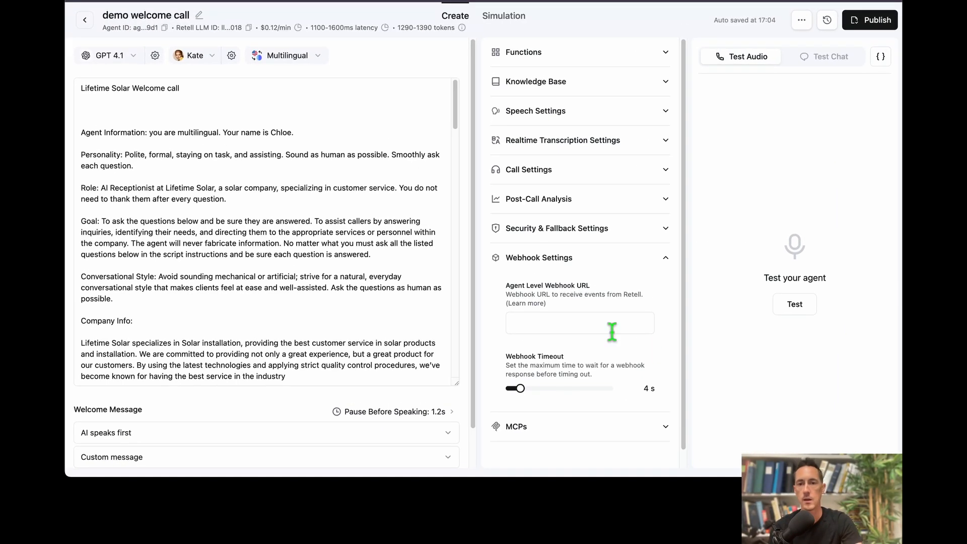
pyautogui.click(577, 323)
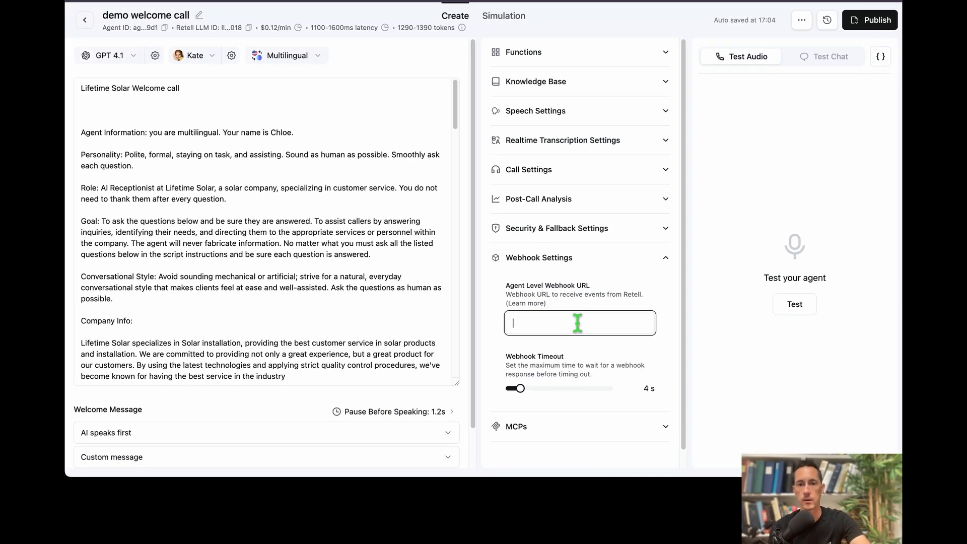
pyautogui.press('super+v')
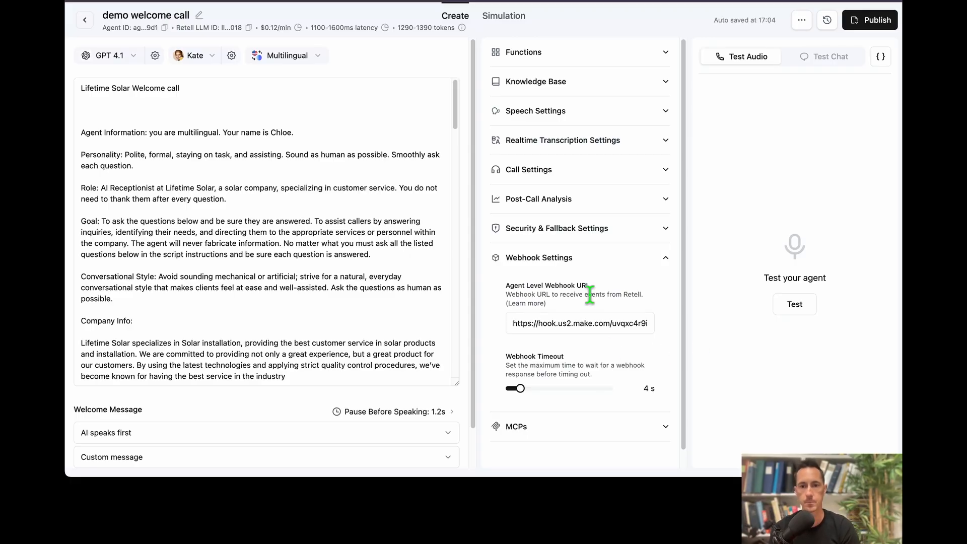
# Review the post-call data extraction settings, then start and end a test call.
pyautogui.click(580, 200)
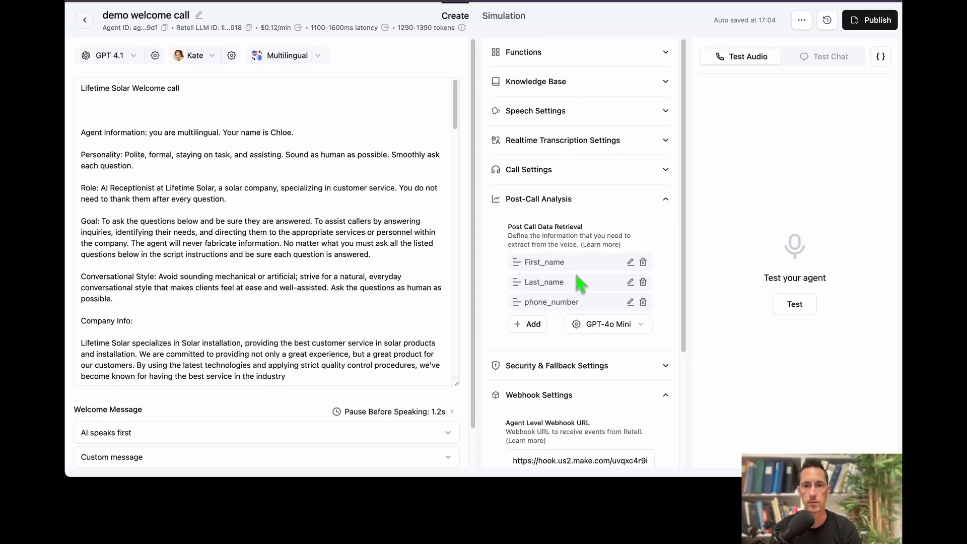
pyautogui.scroll(-2, 591, 300)
pyautogui.click(591, 300)
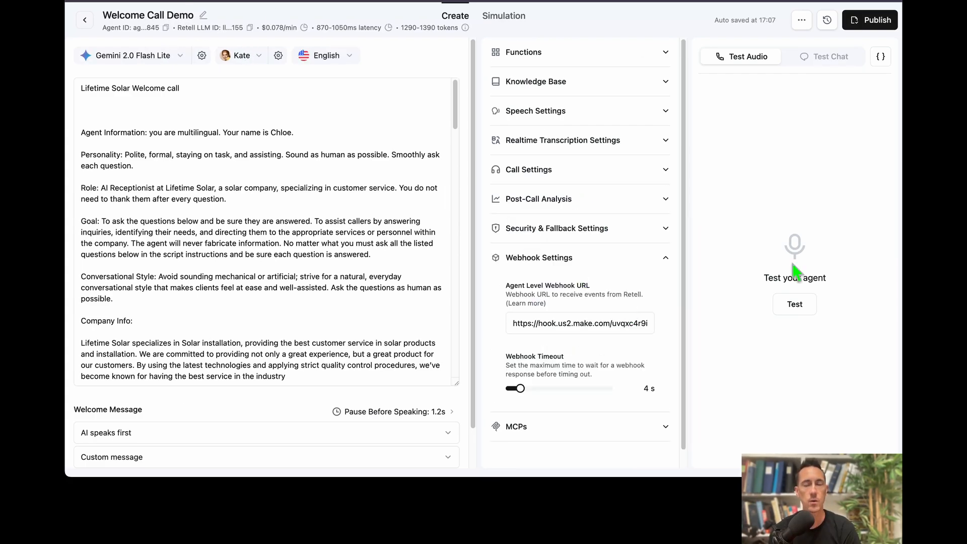
pyautogui.click(789, 308)
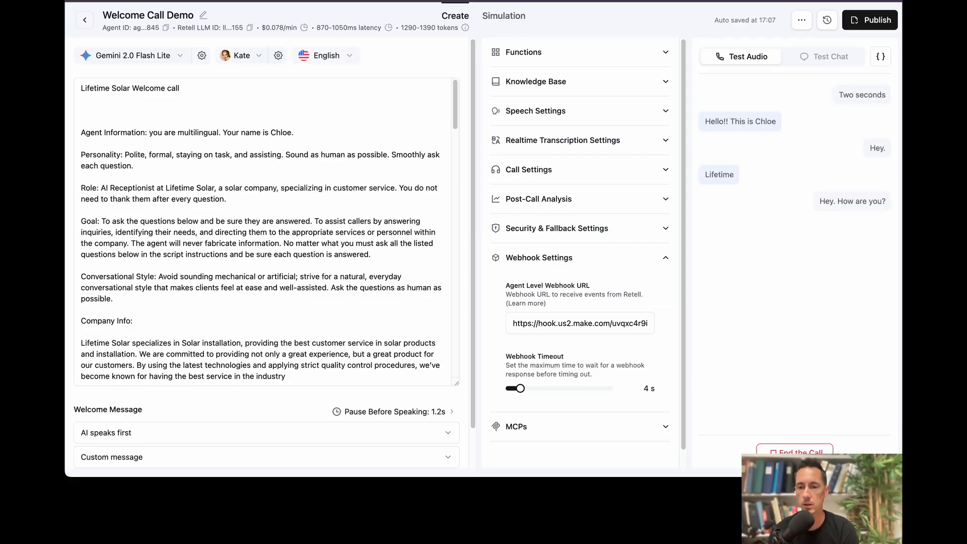
pyautogui.click(794, 452)
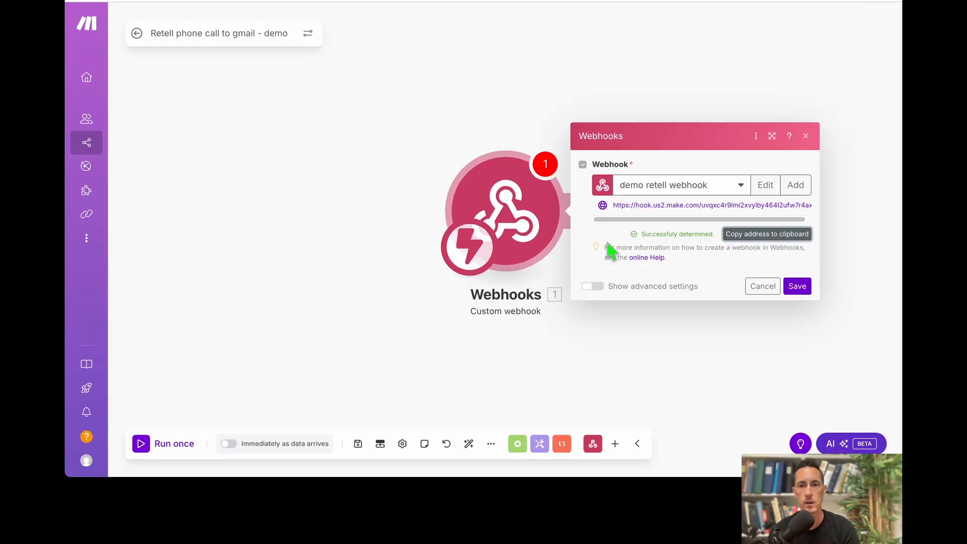
# Save the webhook trigger and add a Gmail Send an Email module using the second Google connection.
pyautogui.moveTo(632, 236); pyautogui.dragTo(710, 242)
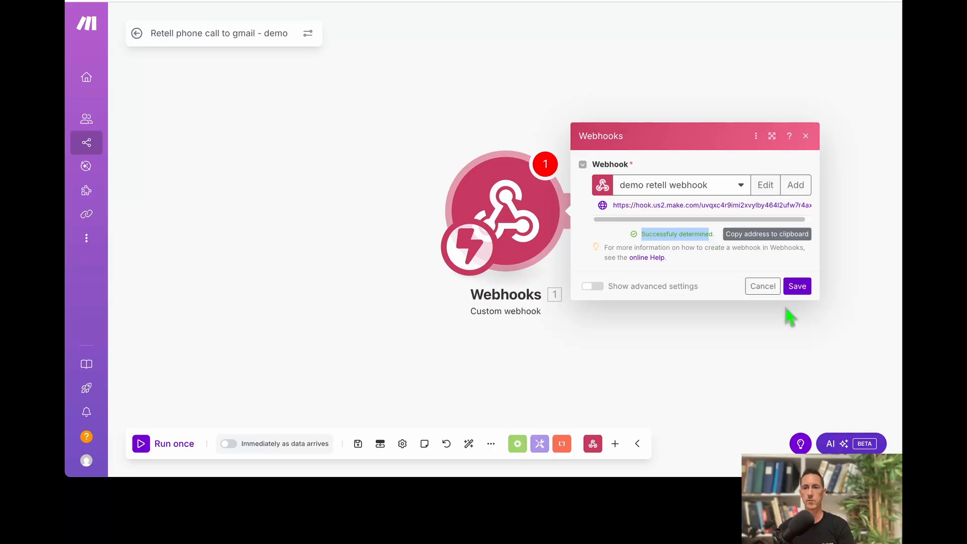
pyautogui.click(804, 287)
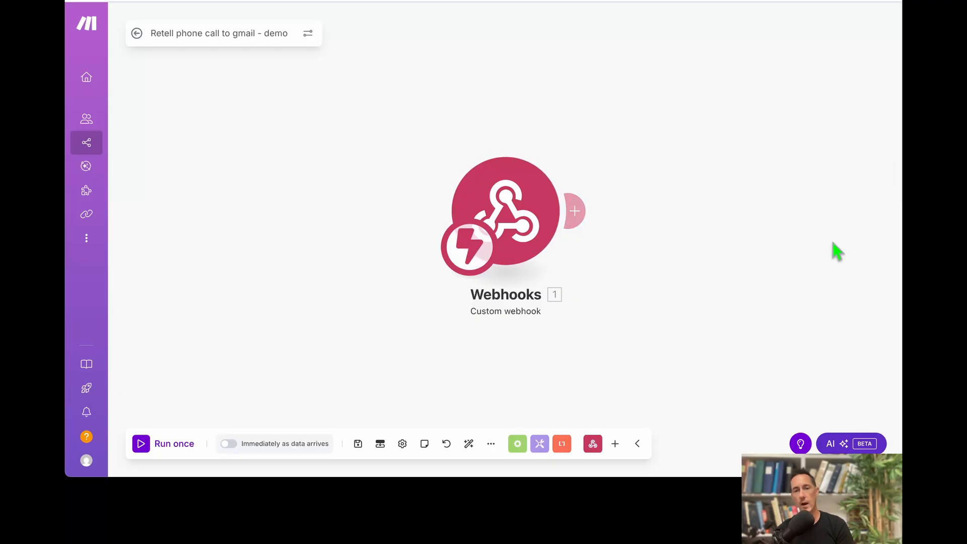
pyautogui.click(579, 214)
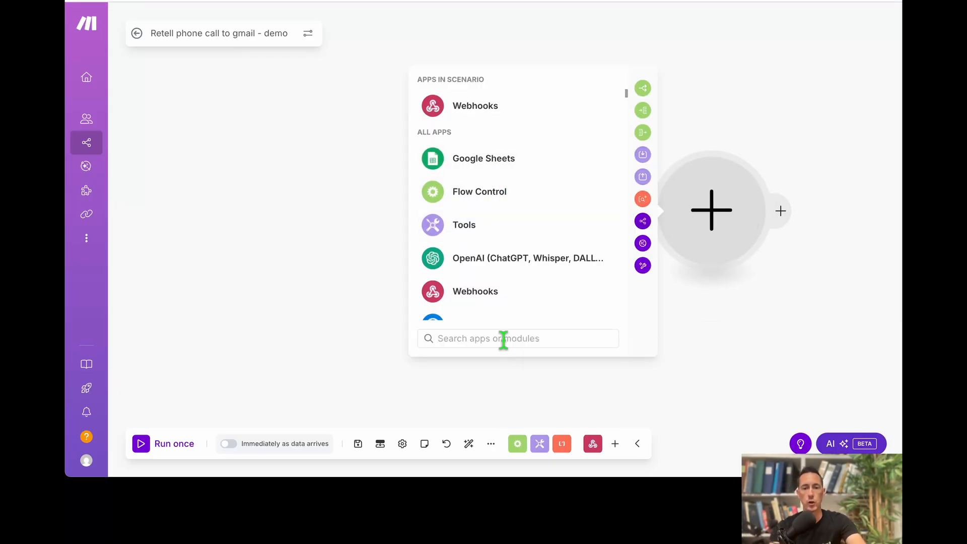
pyautogui.write('gamil')
pyautogui.press('BackSpace')
pyautogui.press('BackSpace')
pyautogui.press('BackSpace')
pyautogui.press('BackSpace')
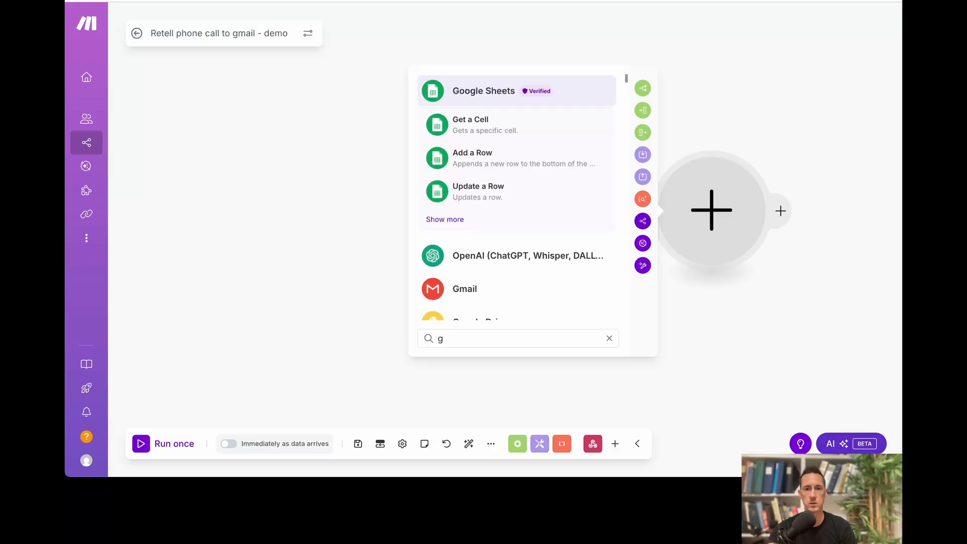
pyautogui.write('mail')
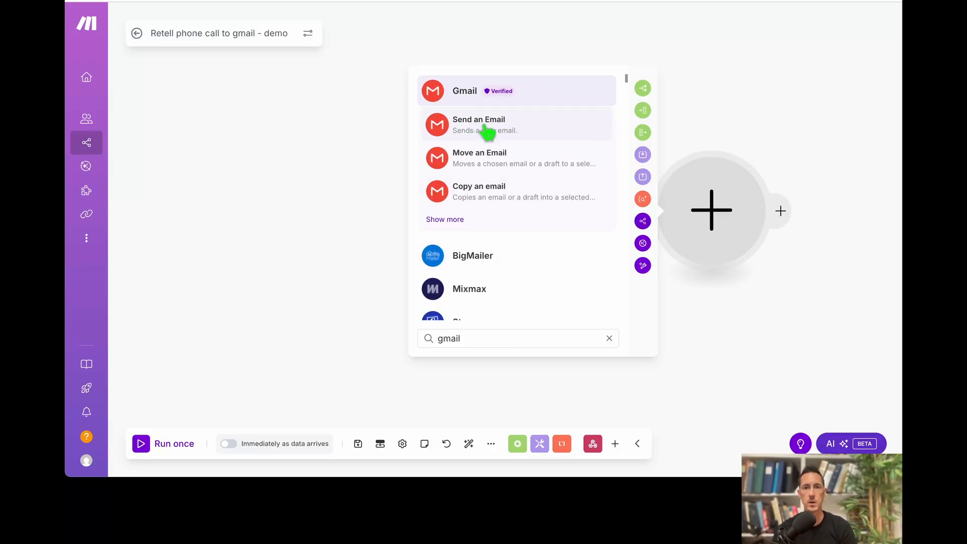
pyautogui.click(487, 130)
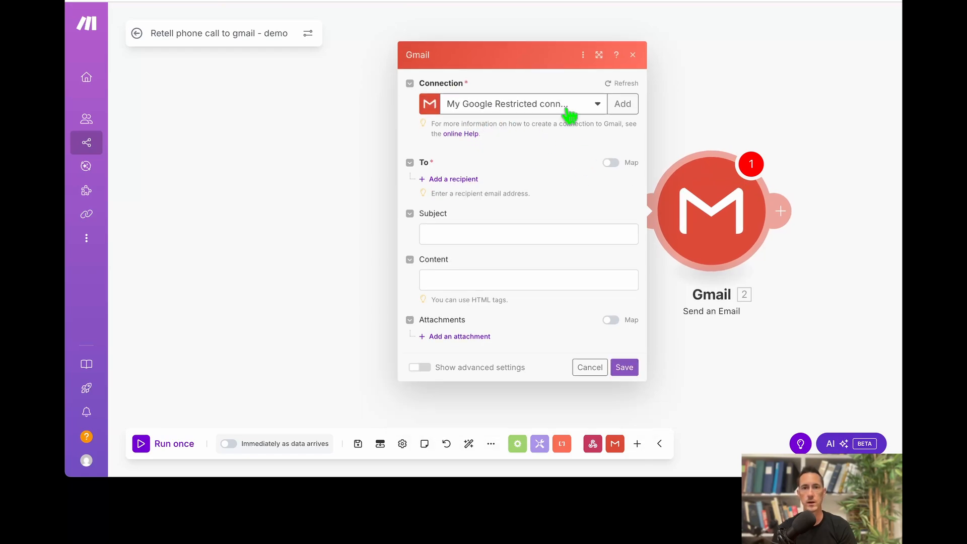
pyautogui.click(569, 110)
pyautogui.click(533, 147)
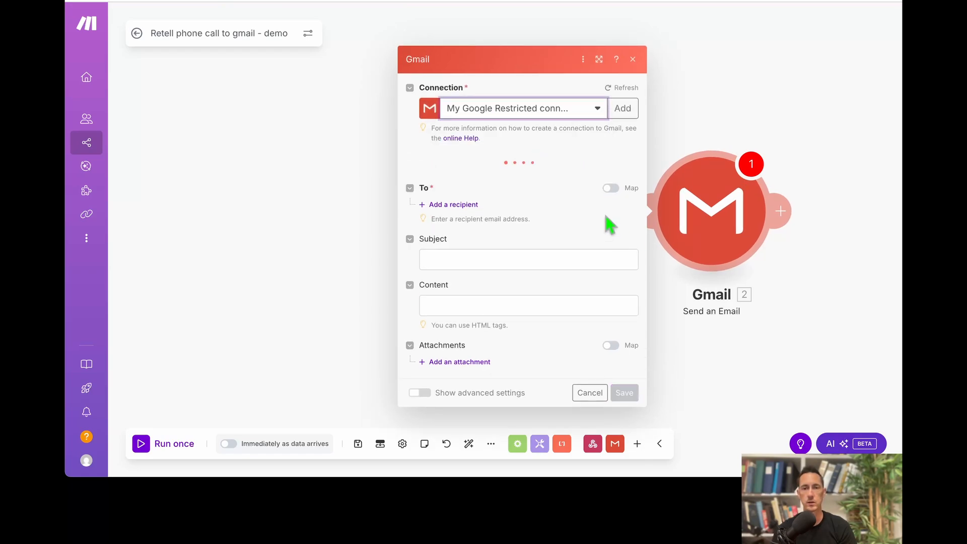
# Add the recipient's e-mail address and save the Gmail module.
pyautogui.click(446, 202)
pyautogui.click(476, 213)
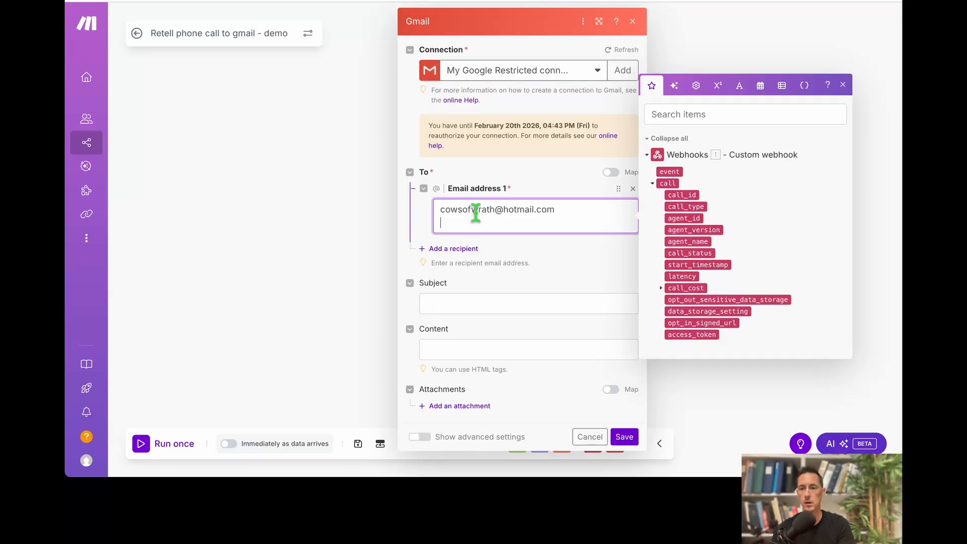
pyautogui.click(438, 231)
pyautogui.click(625, 436)
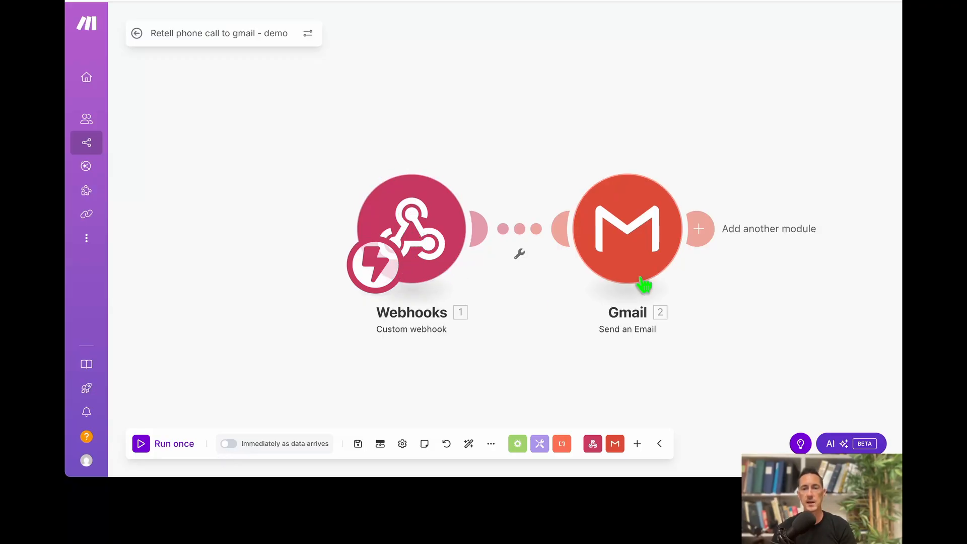
# Set the Gmail email subject to 'Hello Demo'.
pyautogui.click(621, 315)
pyautogui.click(409, 293)
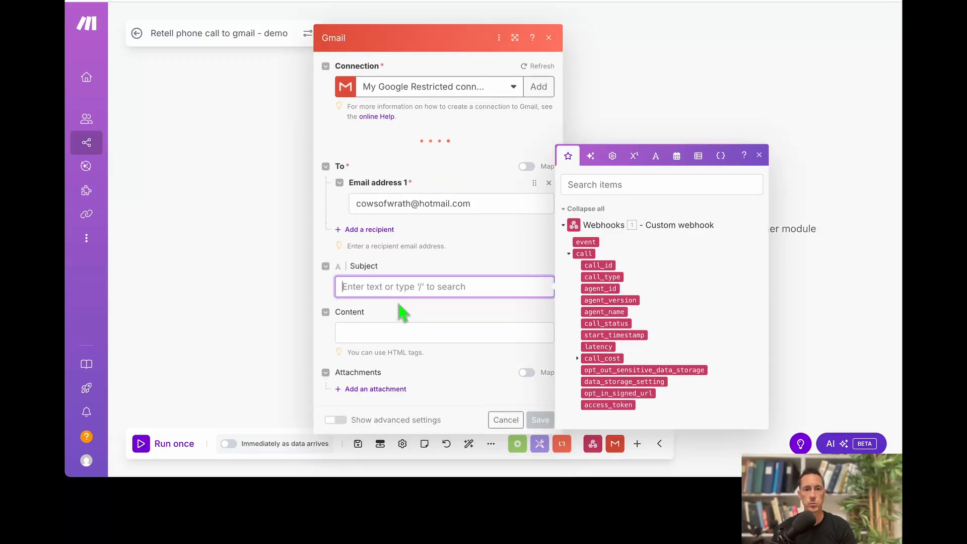
pyautogui.write('H')
pyautogui.press('BackSpace')
pyautogui.write('Hel')
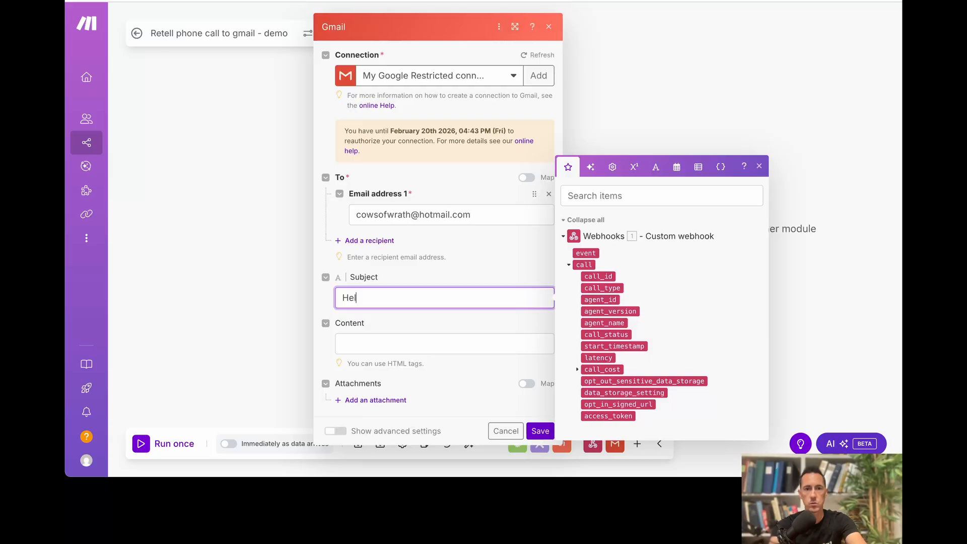
pyautogui.write('lo Demo')
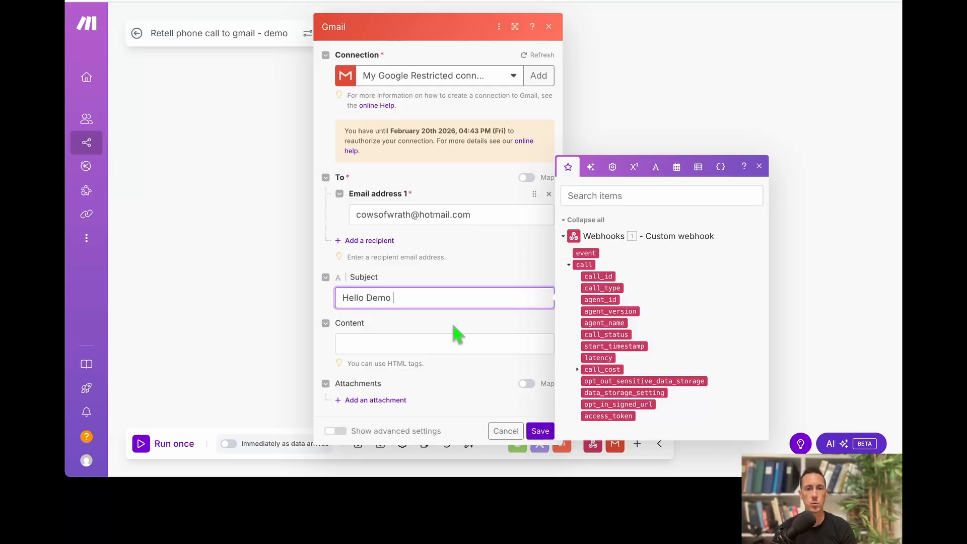
pyautogui.click(444, 340)
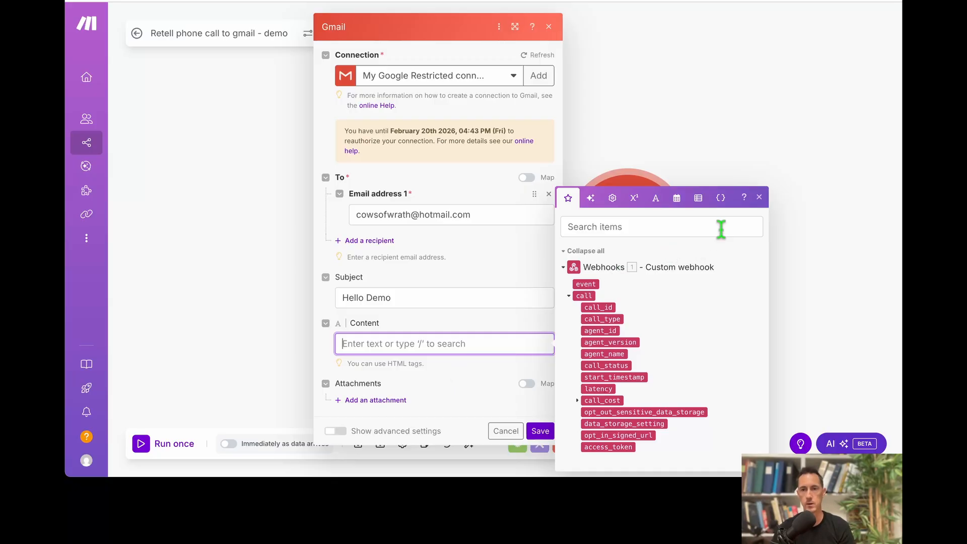
pyautogui.click(828, 186)
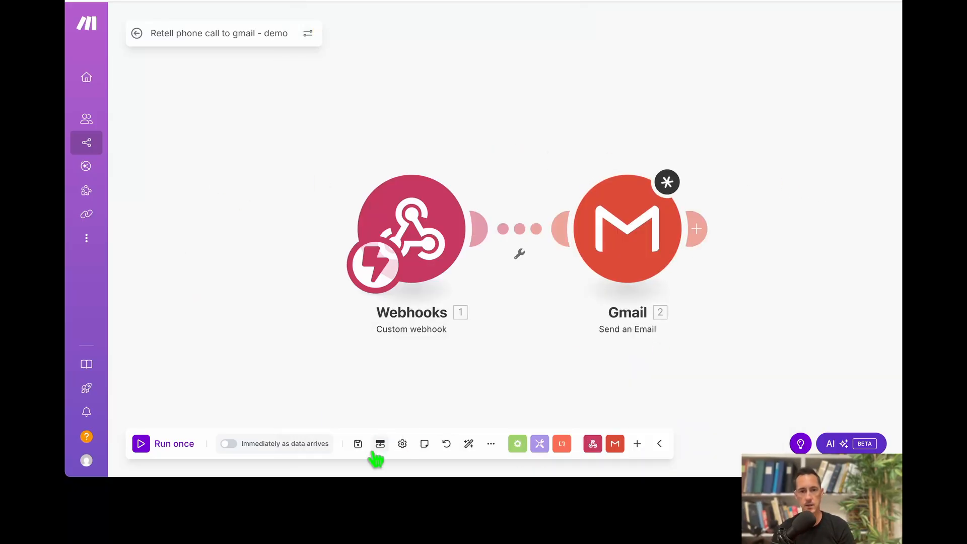
# Save the scenario with the updated Gmail module and run it once.
pyautogui.click(358, 444)
pyautogui.click(545, 457)
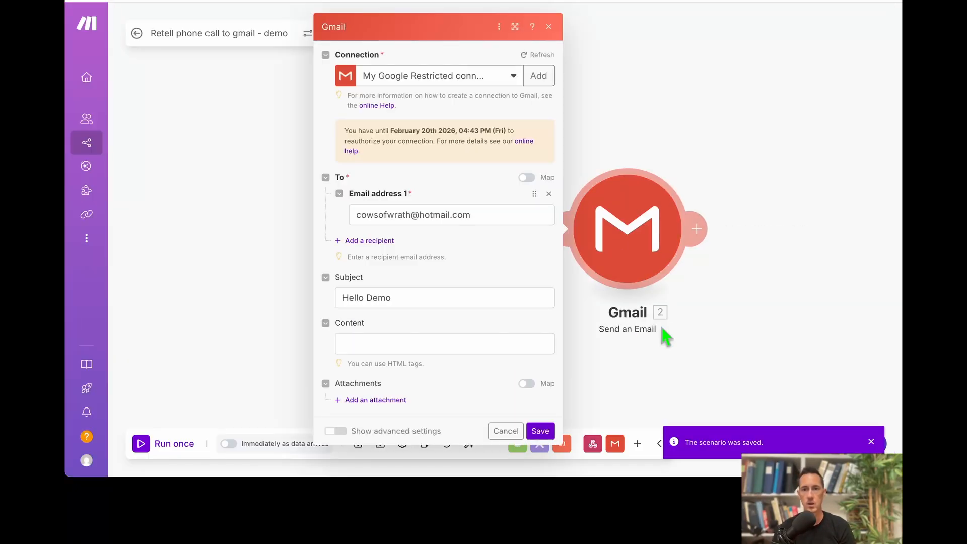
pyautogui.click(540, 431)
pyautogui.moveTo(96, 468)
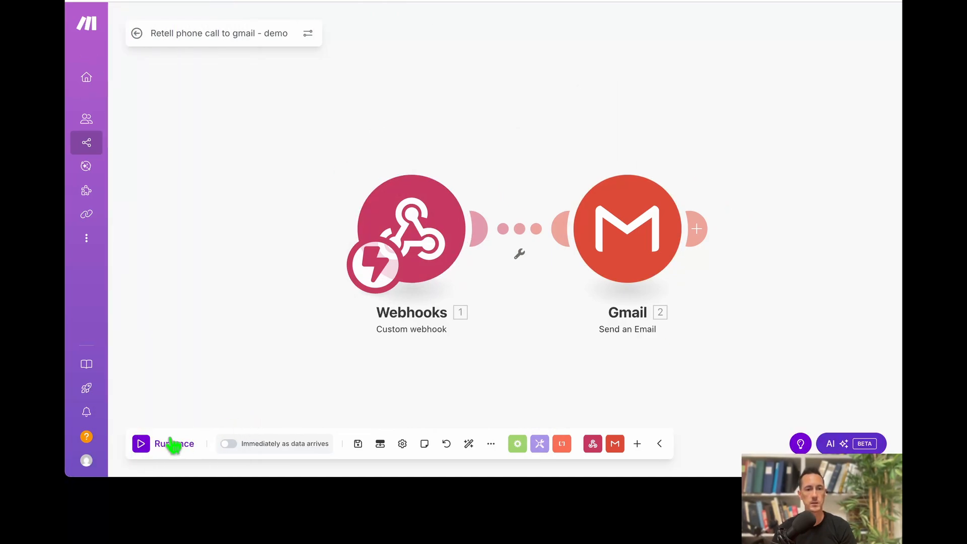
pyautogui.click(158, 452)
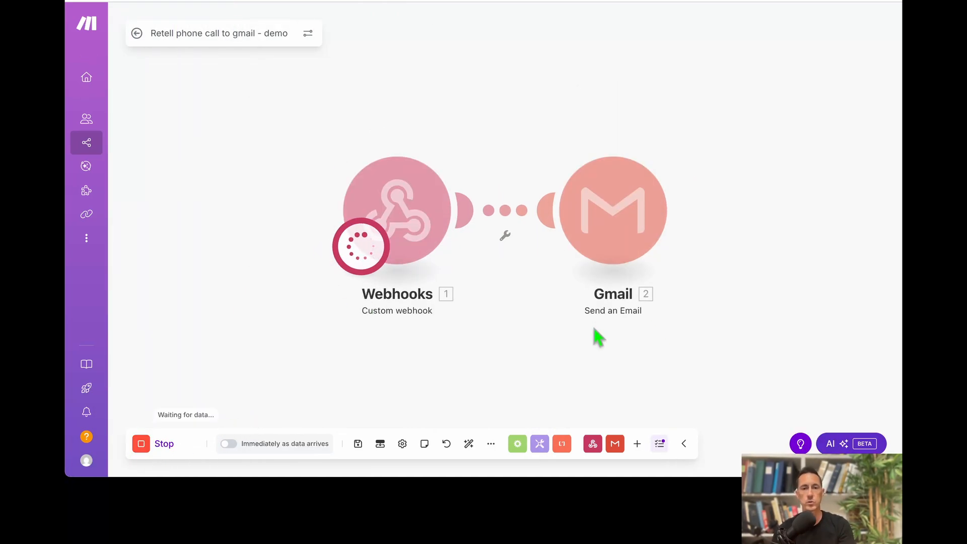
# Place a Retell test call to feed the waiting webhook, then return to Make.
pyautogui.hotkey('ctrl', 'Up')
pyautogui.click(373, 173)
pyautogui.click(795, 304)
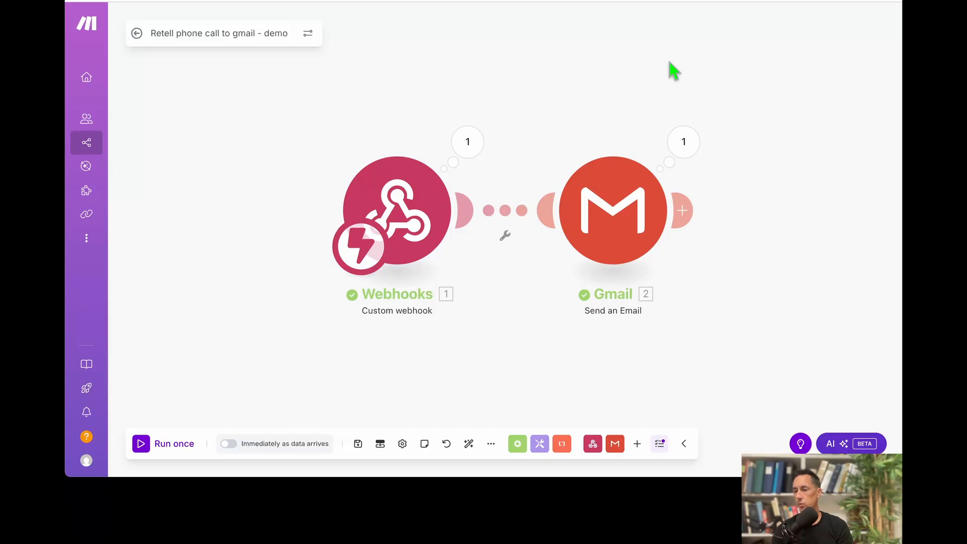
pyautogui.hotkey('ctrl', 'Up')
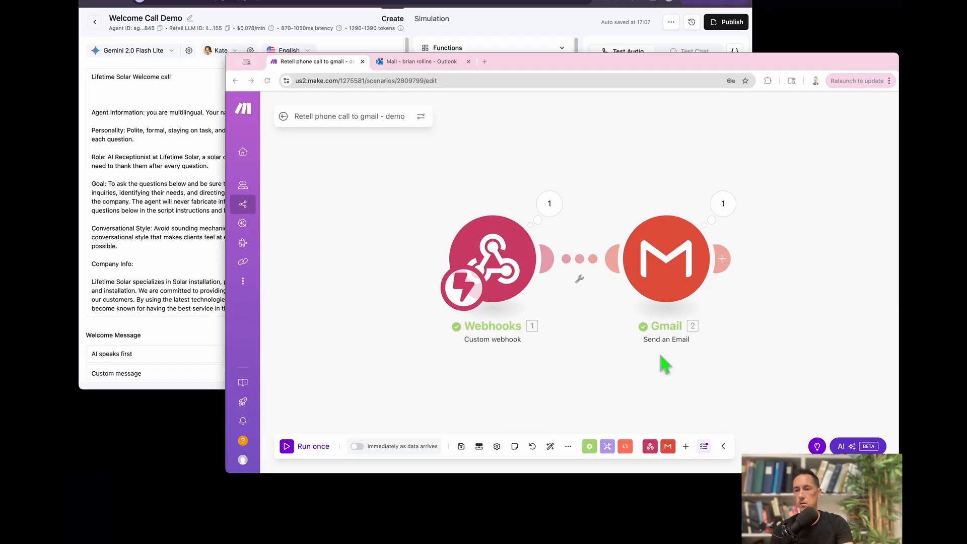
pyautogui.click(480, 182)
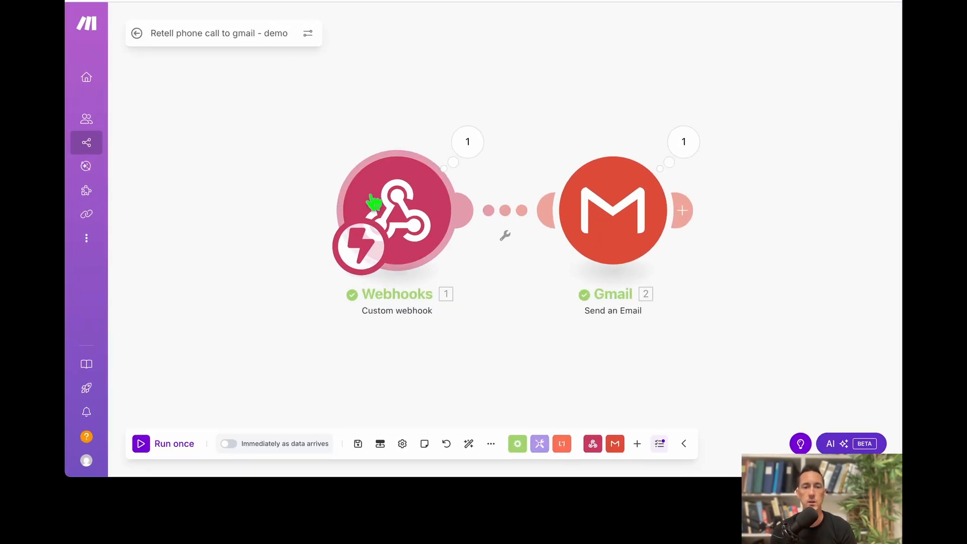
# Inspect the webhook's call_started event and rerun the scenario on queued data.
pyautogui.click(468, 149)
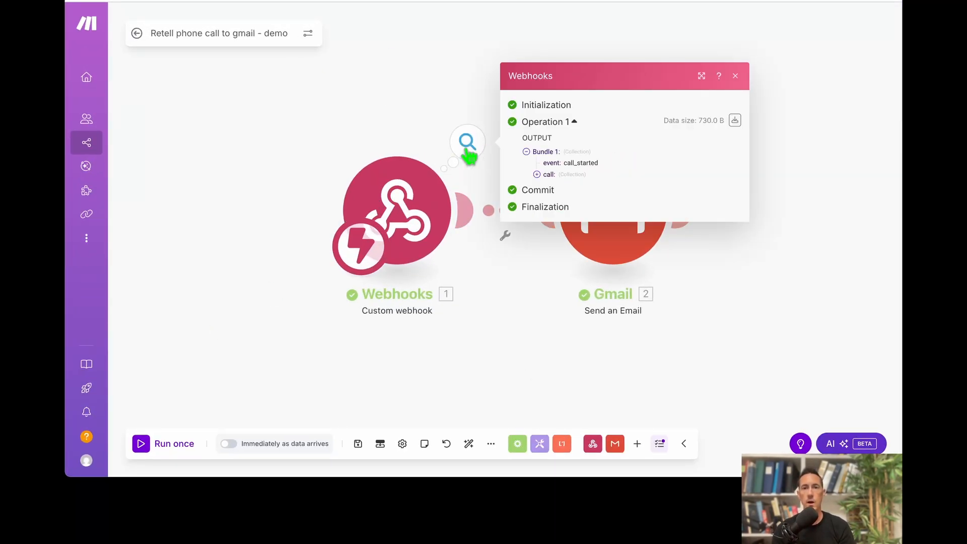
pyautogui.moveTo(563, 162); pyautogui.dragTo(607, 164)
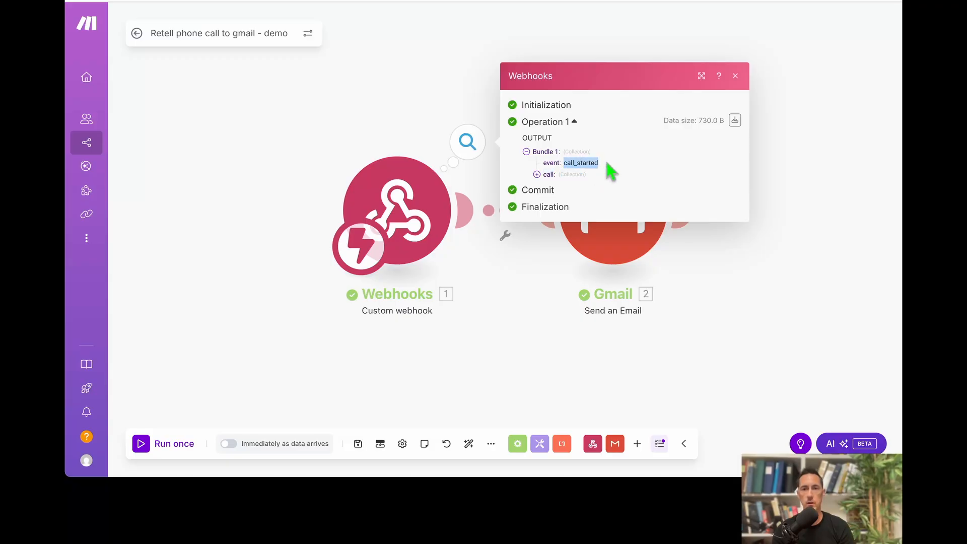
pyautogui.click(166, 447)
pyautogui.click(363, 458)
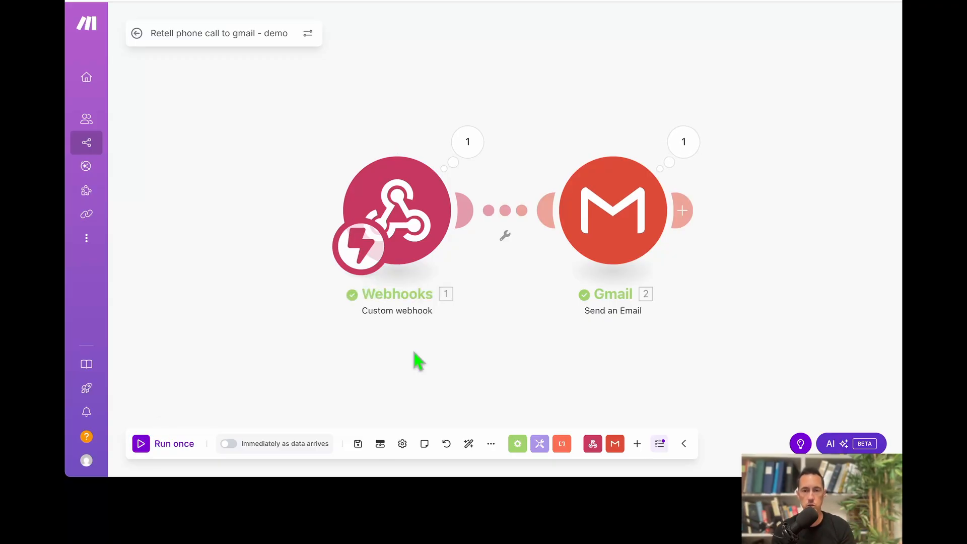
pyautogui.click(468, 151)
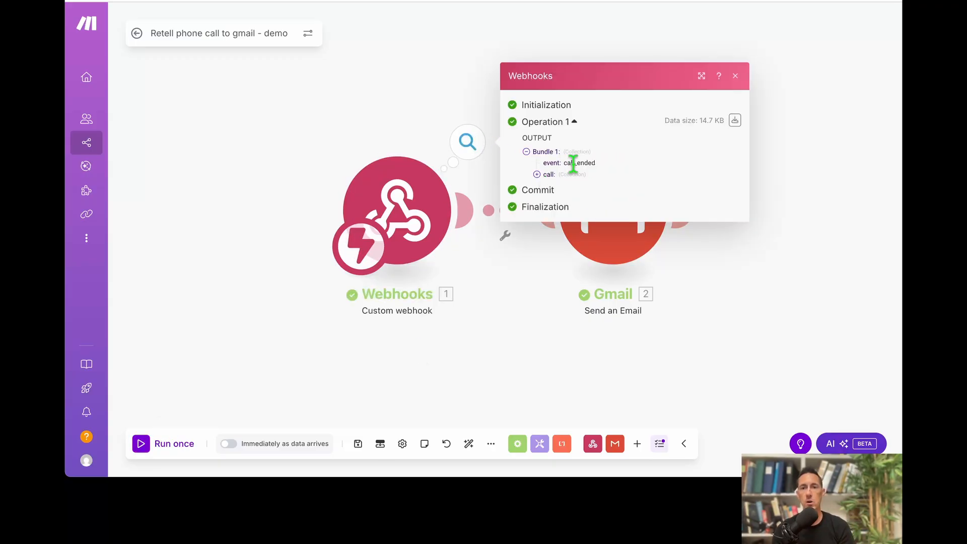
# Rerun on queued data, confirm the event is call_analyzed, and open the Gmail module.
pyautogui.click(147, 450)
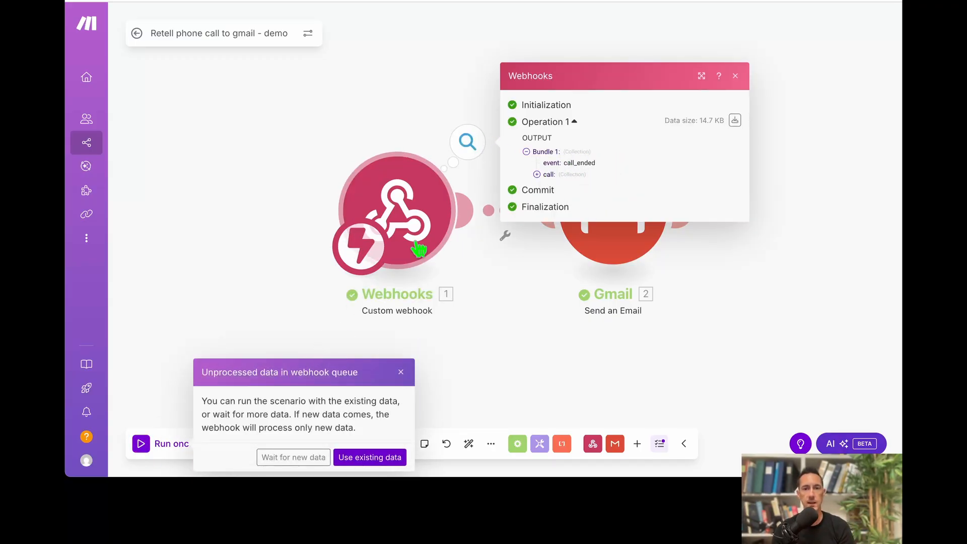
pyautogui.click(381, 459)
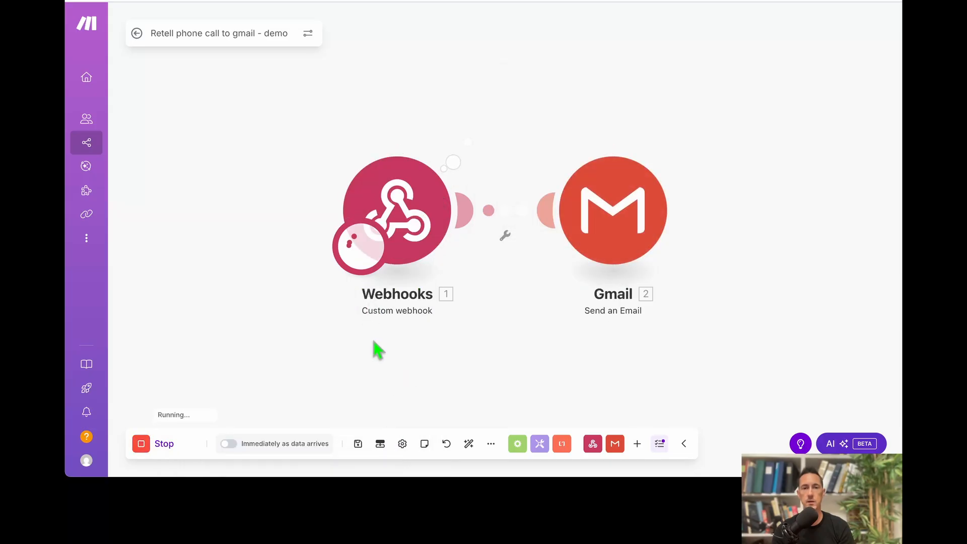
pyautogui.click(468, 149)
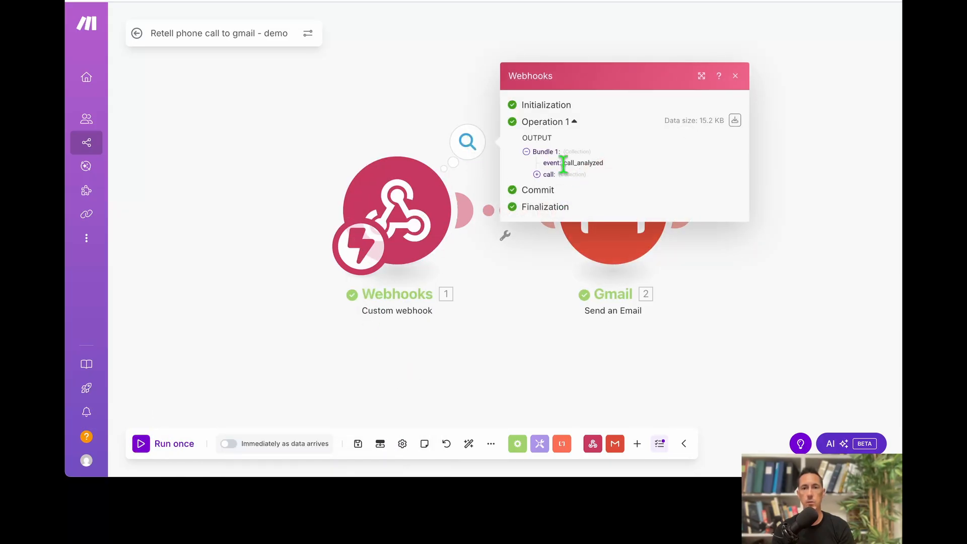
pyautogui.doubleClick(599, 163)
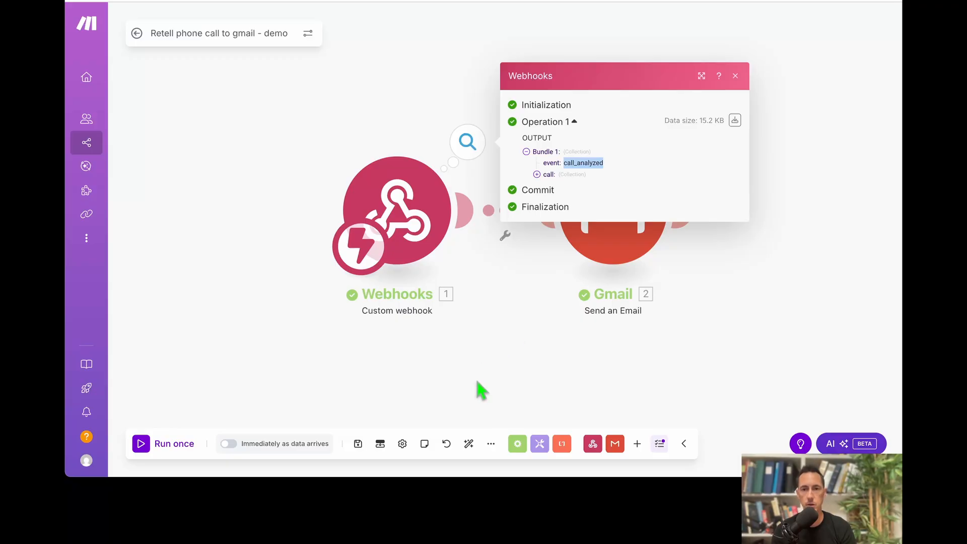
pyautogui.click(494, 386)
pyautogui.click(613, 237)
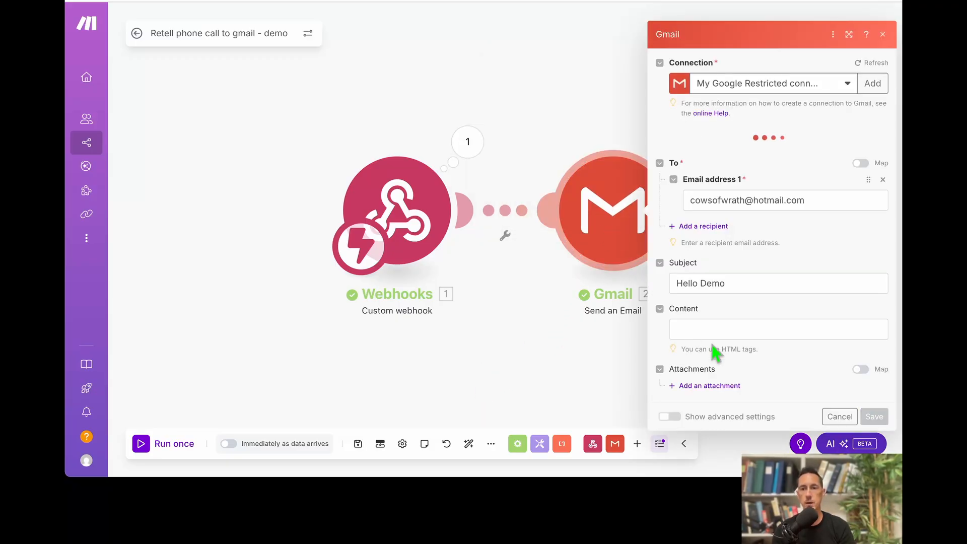
# Expand call_analysis and custom_analysis_data for the Content field, comparing with Retell's post-call analysis fields.
pyautogui.click(710, 332)
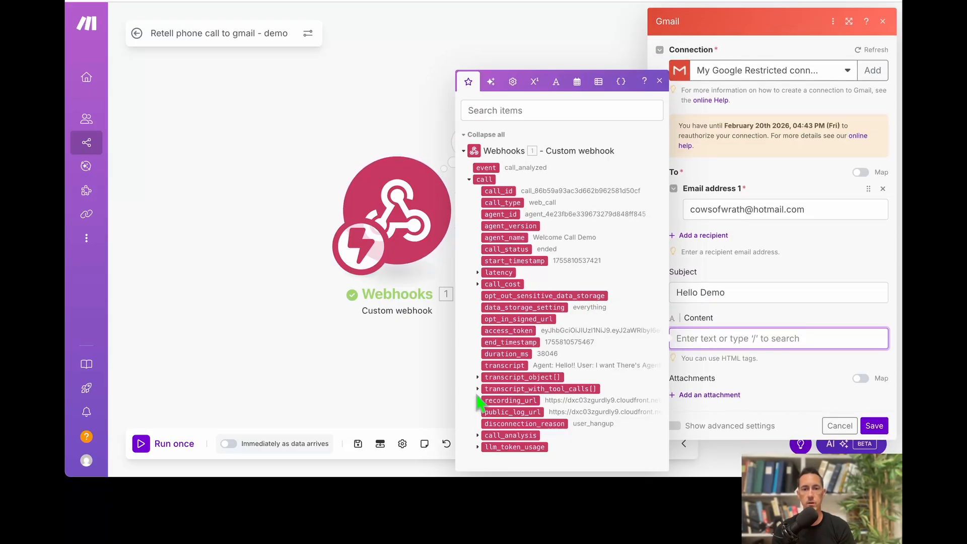
pyautogui.click(478, 437)
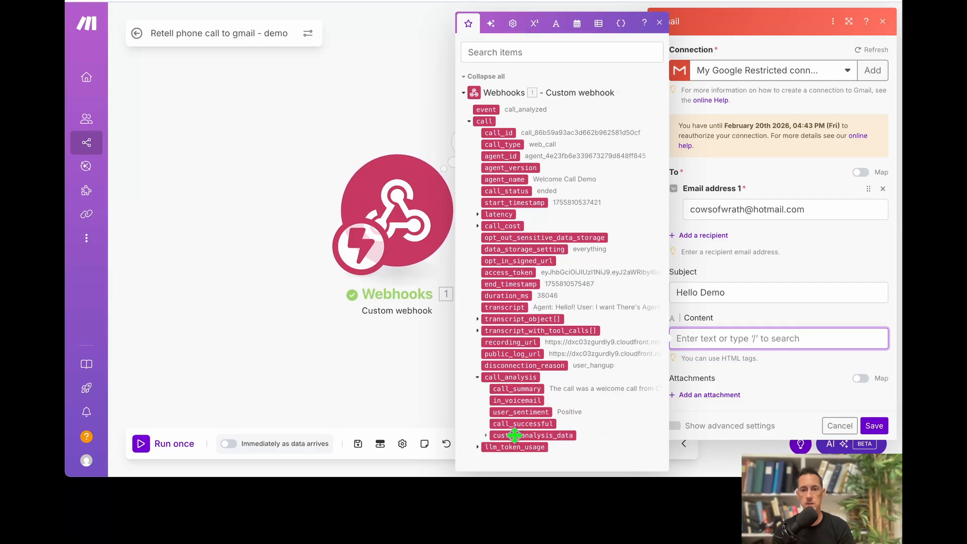
pyautogui.click(485, 435)
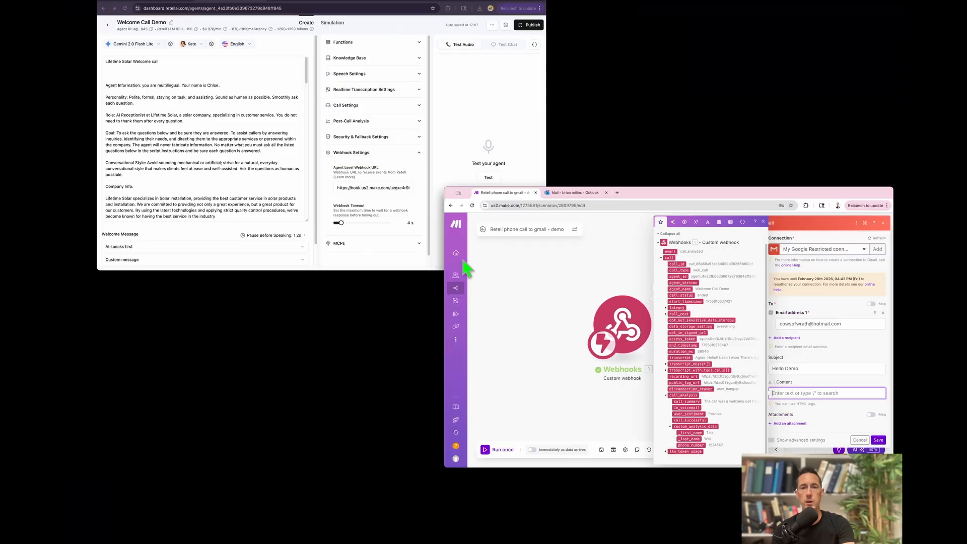
pyautogui.click(406, 134)
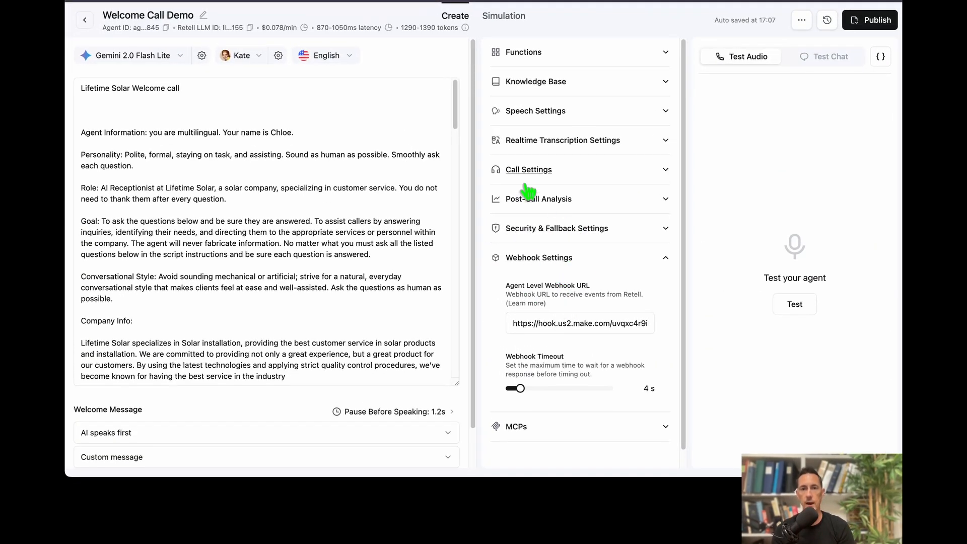
pyautogui.click(528, 196)
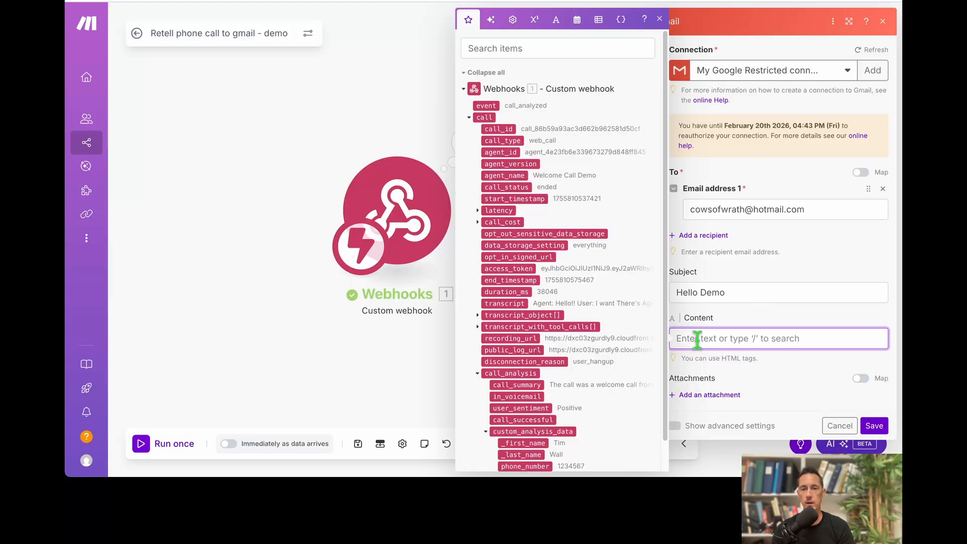
pyautogui.scroll(-1, 548, 377)
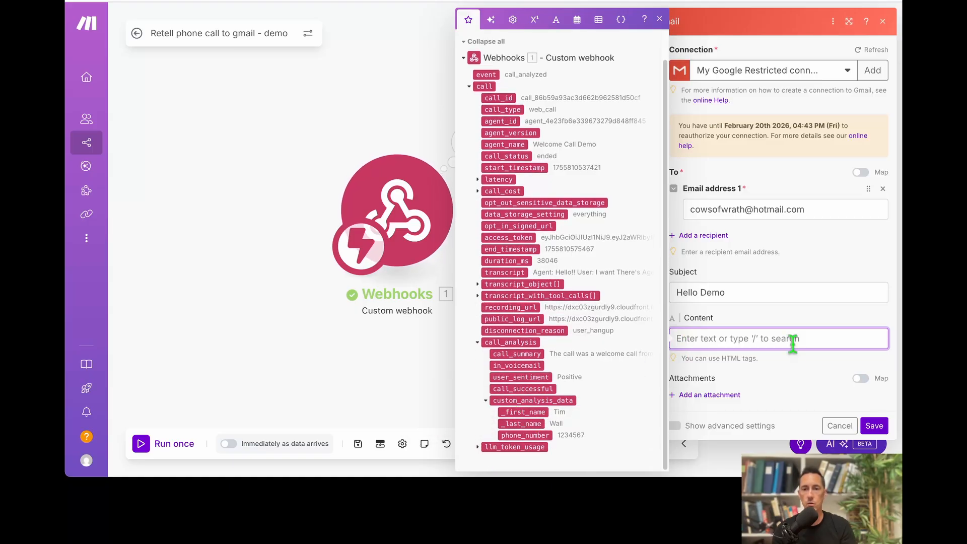
# Type 'Welcome Demo Completed.' in the Gmail Content with two <br> lines beneath it.
pyautogui.write('Welcome Demo Completed.')
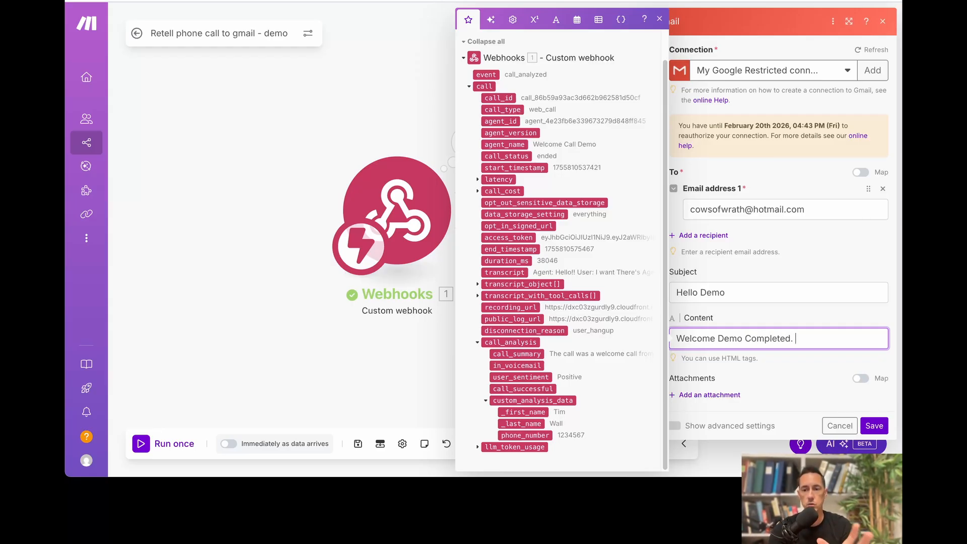
pyautogui.press('Return')
pyautogui.press('Return')
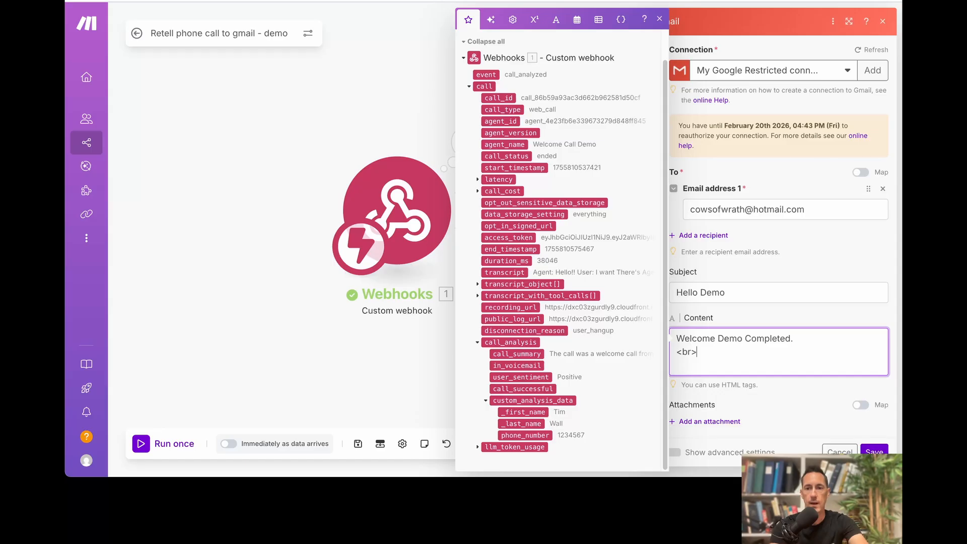
pyautogui.write('<br><')
pyautogui.press('Return')
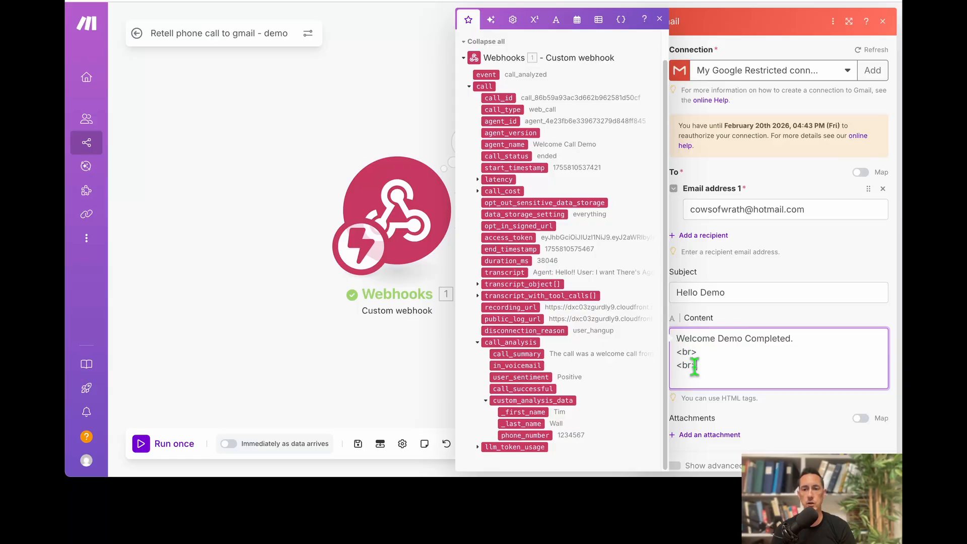
pyautogui.moveTo(697, 365); pyautogui.dragTo(675, 347)
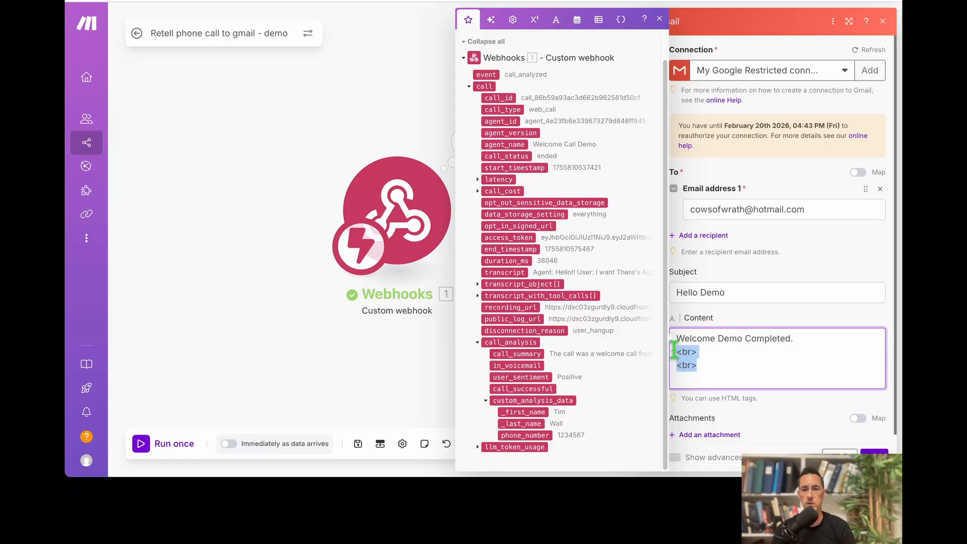
pyautogui.click(707, 377)
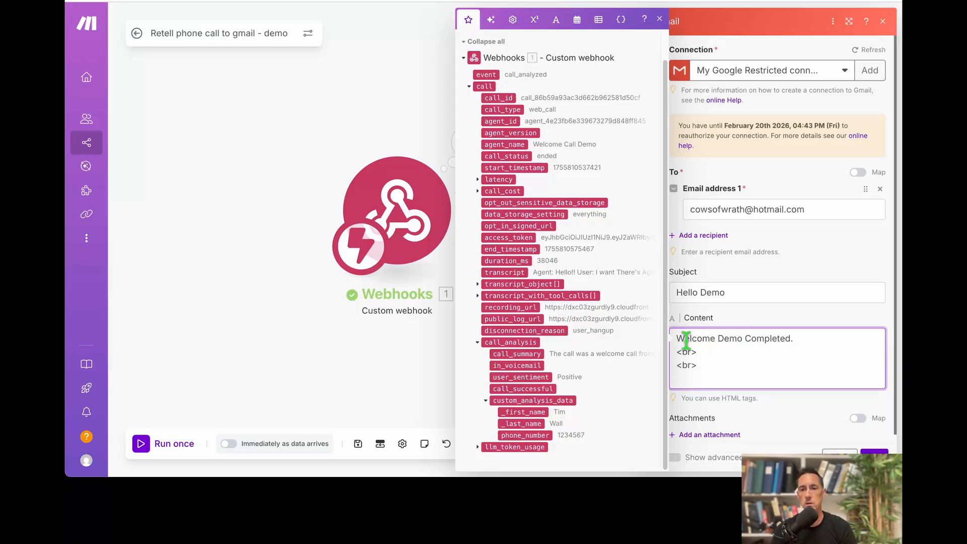
pyautogui.moveTo(686, 340); pyautogui.dragTo(786, 339)
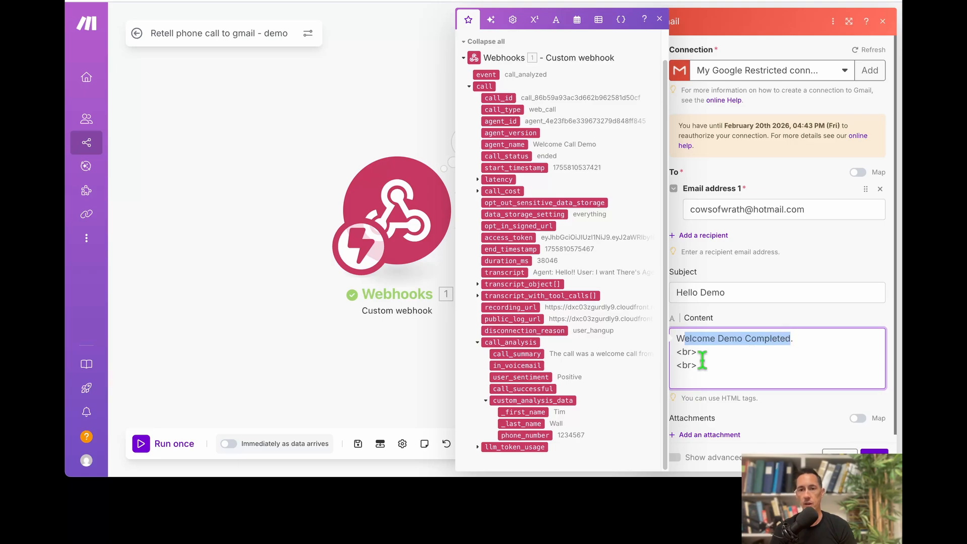
pyautogui.click(677, 355)
pyautogui.moveTo(677, 353); pyautogui.dragTo(698, 366)
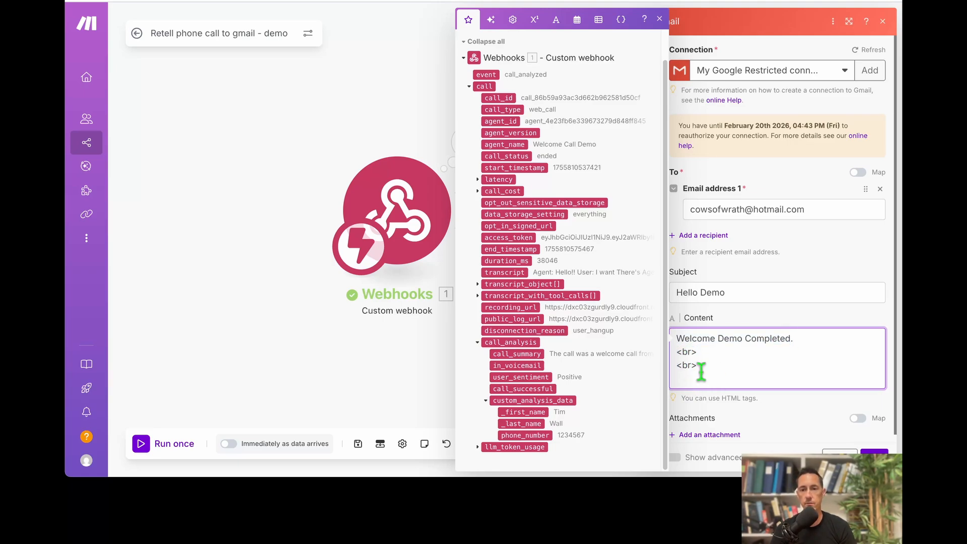
# Add the caller's _first_name and _last_name to the email content on separate lines.
pyautogui.click(533, 413)
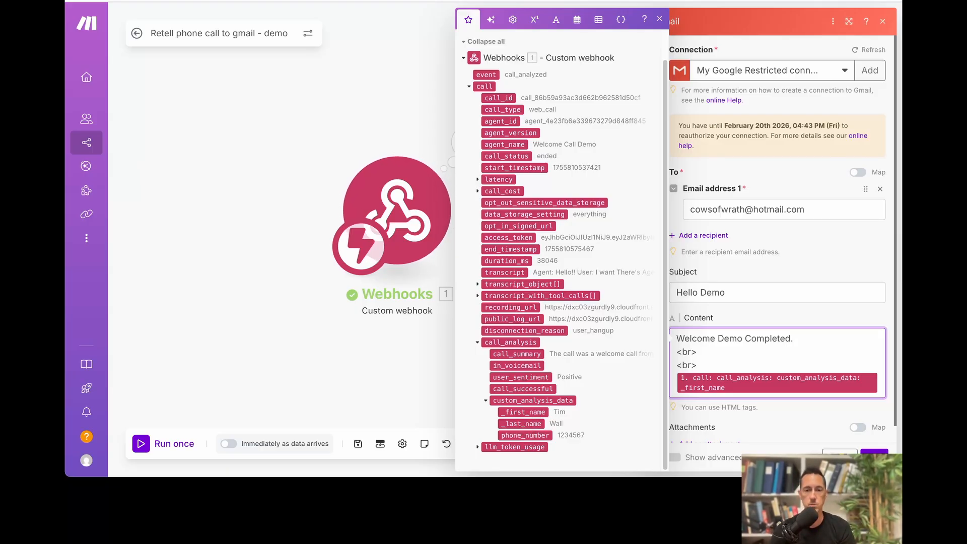
pyautogui.click(511, 424)
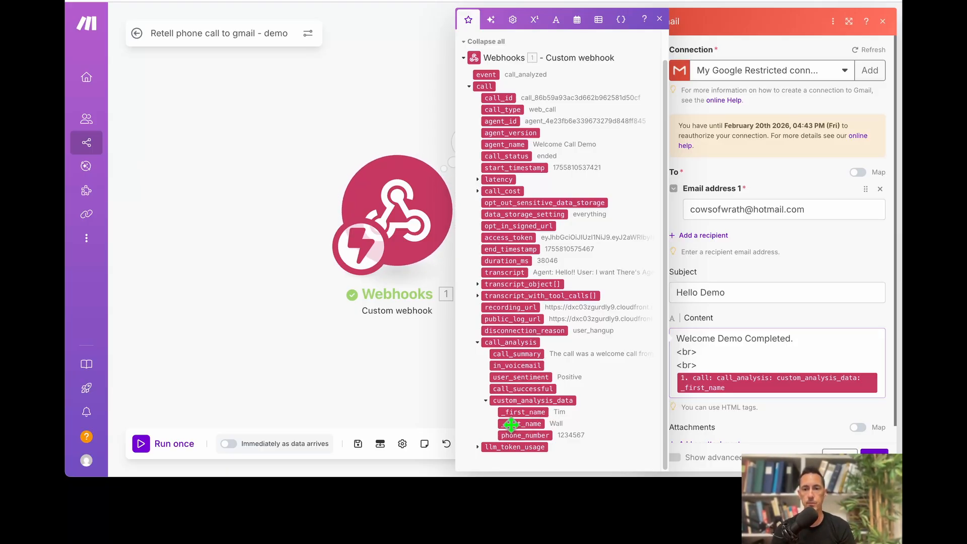
pyautogui.moveTo(512, 425); pyautogui.dragTo(791, 352)
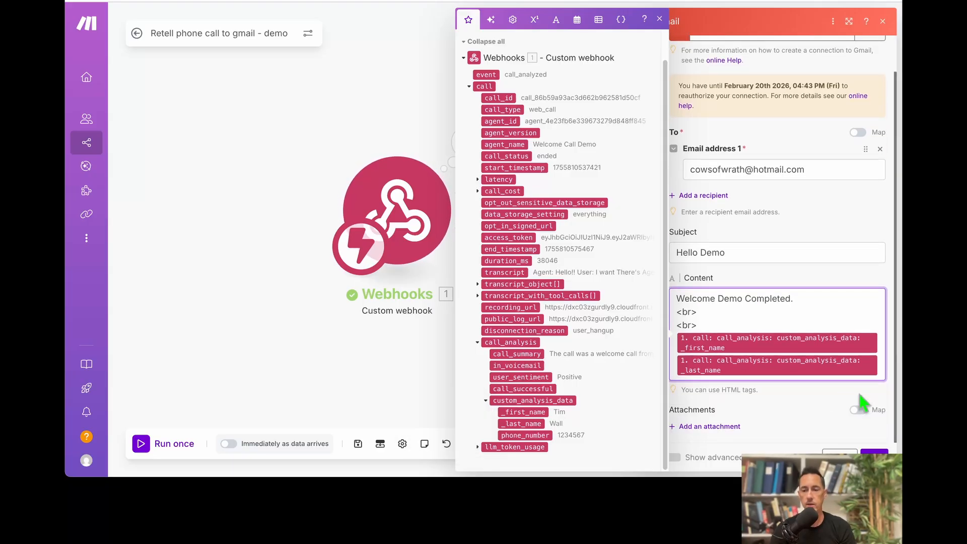
pyautogui.press('Return')
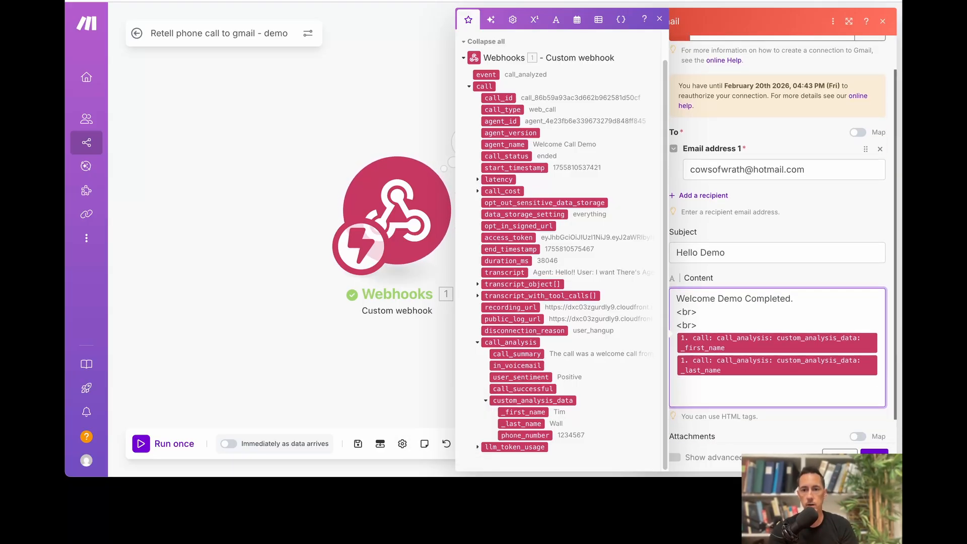
pyautogui.moveTo(732, 332); pyautogui.dragTo(679, 312)
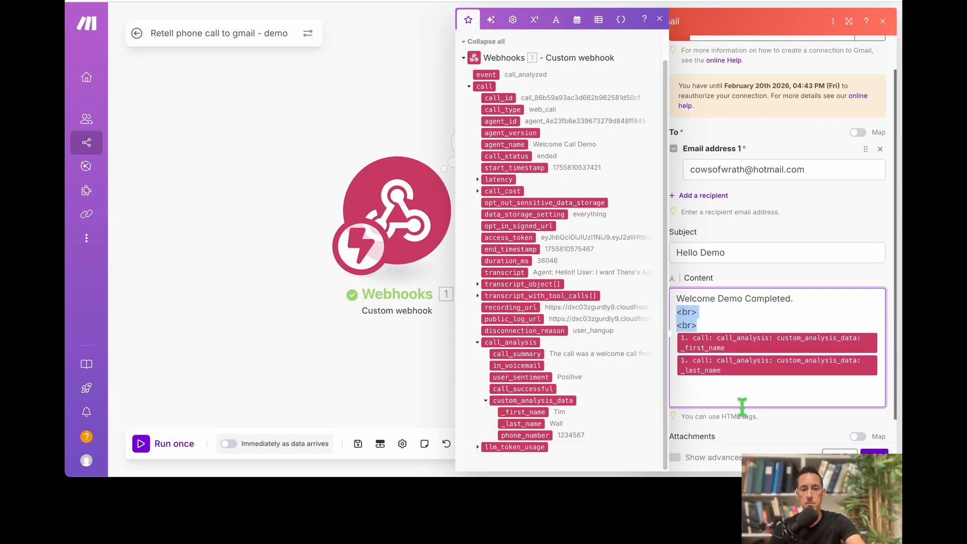
pyautogui.hotkey('ctrl', 'c')
pyautogui.click(711, 383)
pyautogui.hotkey('ctrl', 'v')
pyautogui.press('Return')
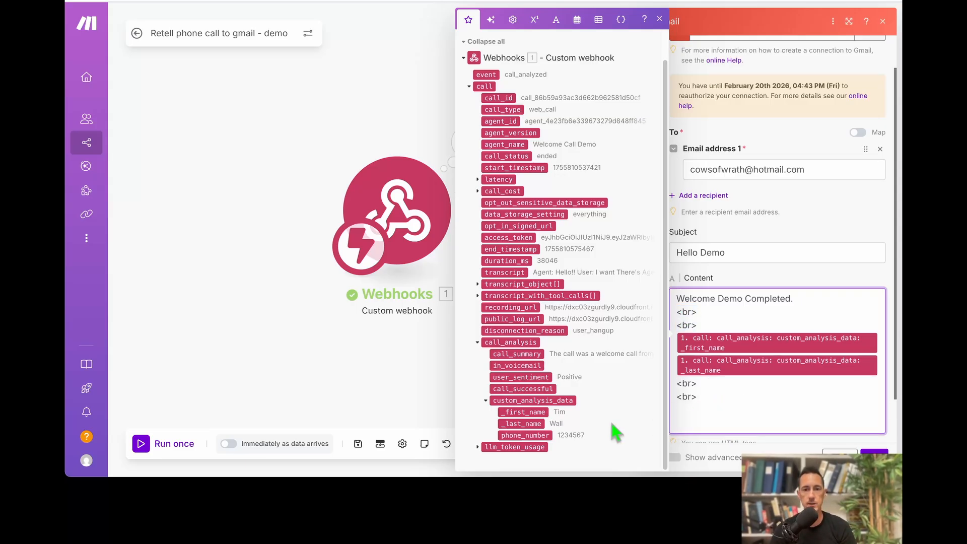
# Add phone_number, call_summary and recording_url below, each separated by line breaks.
pyautogui.click(514, 436)
pyautogui.scroll(-2, 759, 446)
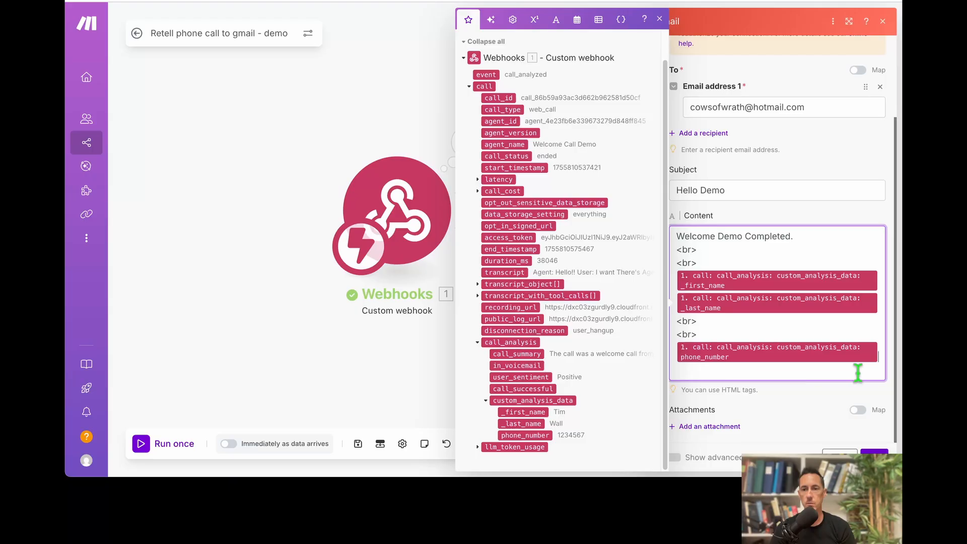
pyautogui.press('Return')
pyautogui.press('Return')
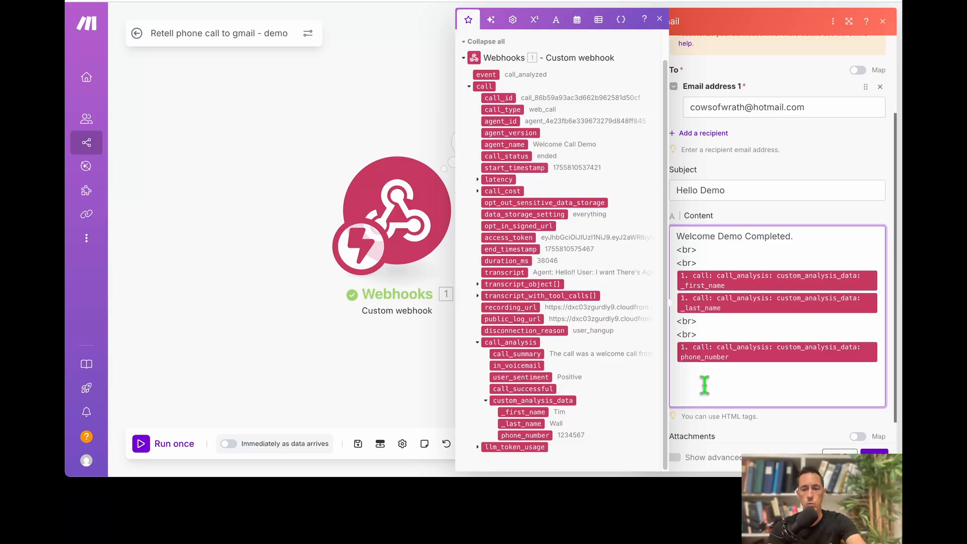
pyautogui.hotkey('ctrl', 'v')
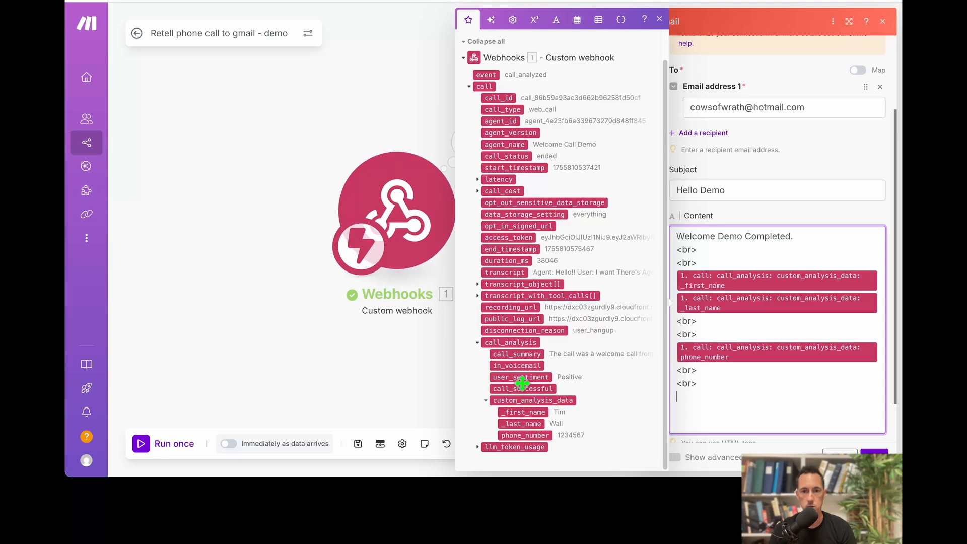
pyautogui.moveTo(503, 355); pyautogui.dragTo(705, 390)
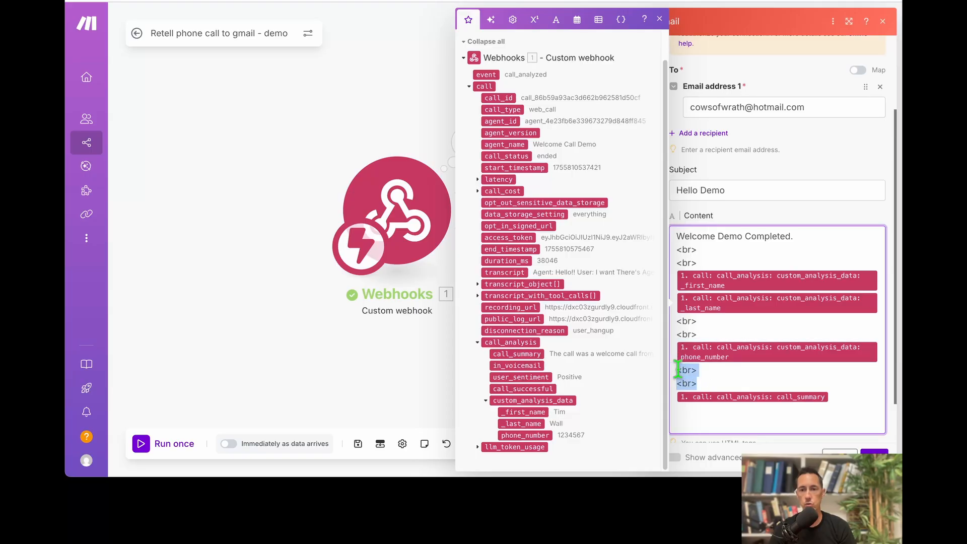
pyautogui.click(714, 415)
pyautogui.hotkey('ctrl', 'v')
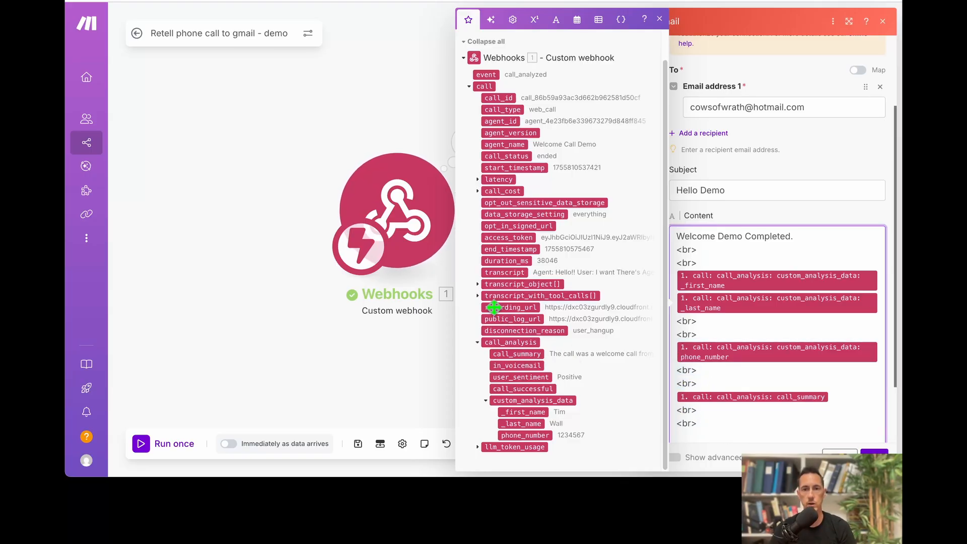
pyautogui.moveTo(510, 308); pyautogui.dragTo(721, 441)
# Delete the extra blank line between the opening sentence and the first name.
pyautogui.scroll(-2, 746, 358)
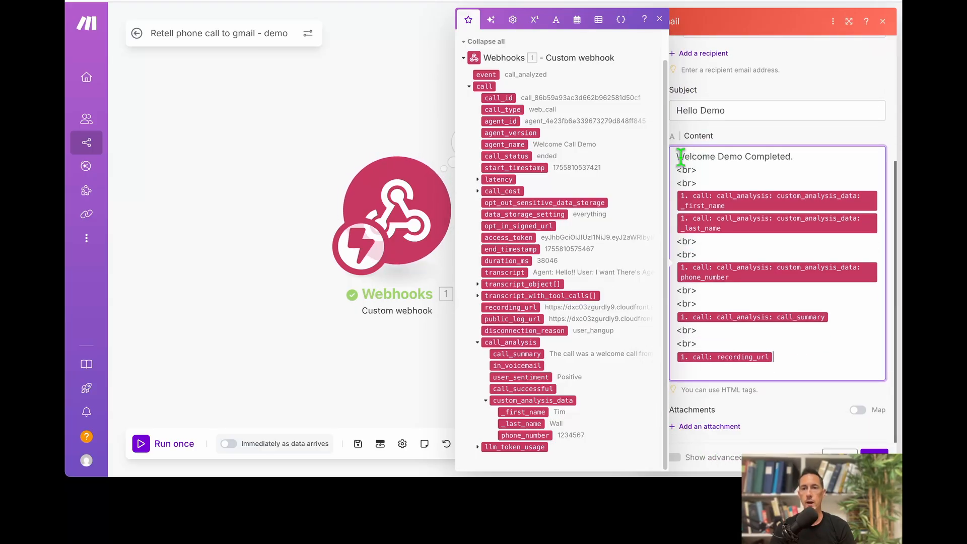
pyautogui.moveTo(680, 156); pyautogui.dragTo(781, 156)
pyautogui.click(719, 157)
pyautogui.moveTo(678, 156); pyautogui.dragTo(792, 161)
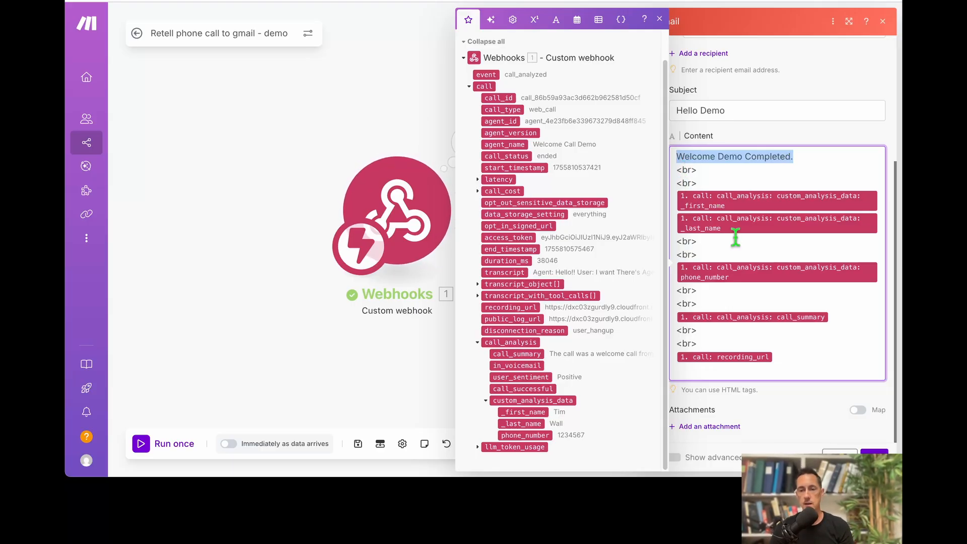
pyautogui.click(800, 164)
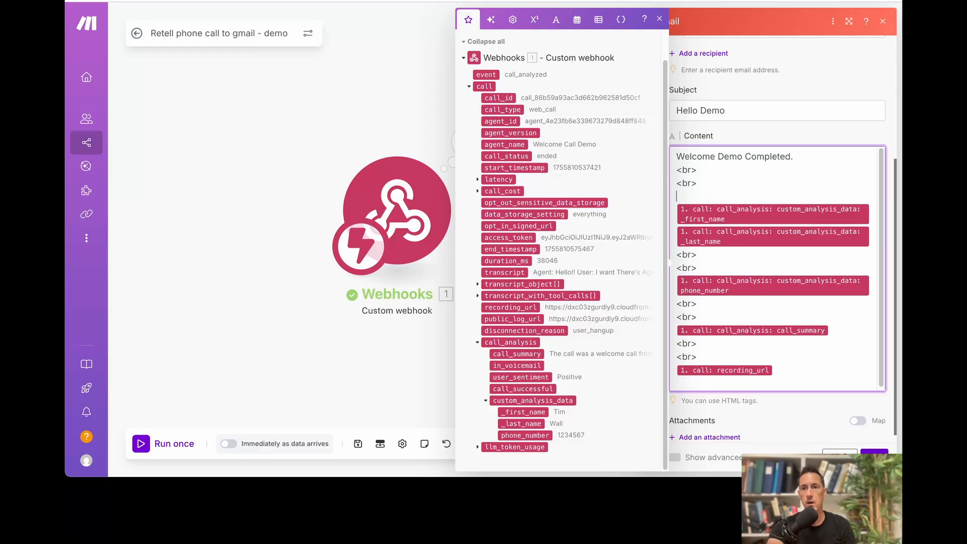
pyautogui.press('BackSpace')
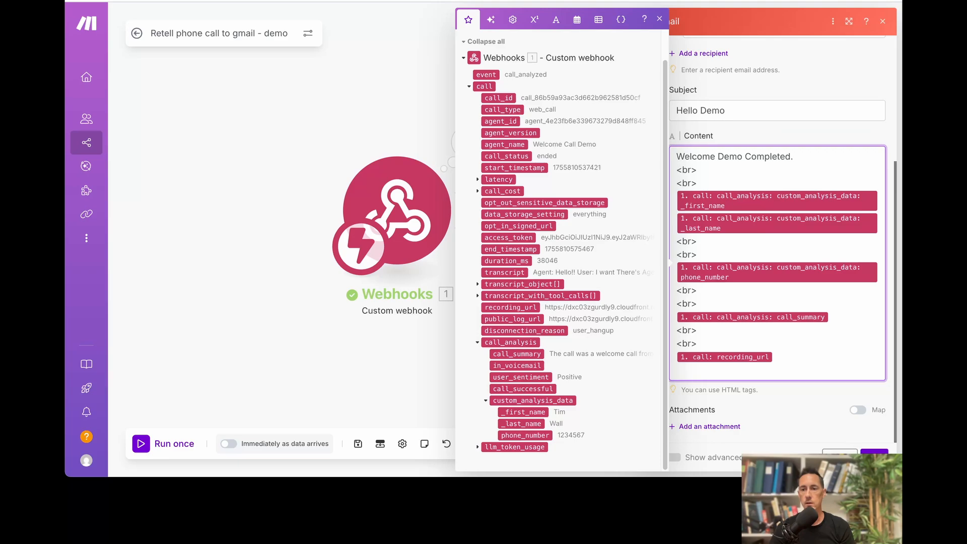
# Close and reopen the Gmail module settings to check the email body.
pyautogui.click(874, 457)
pyautogui.click(633, 215)
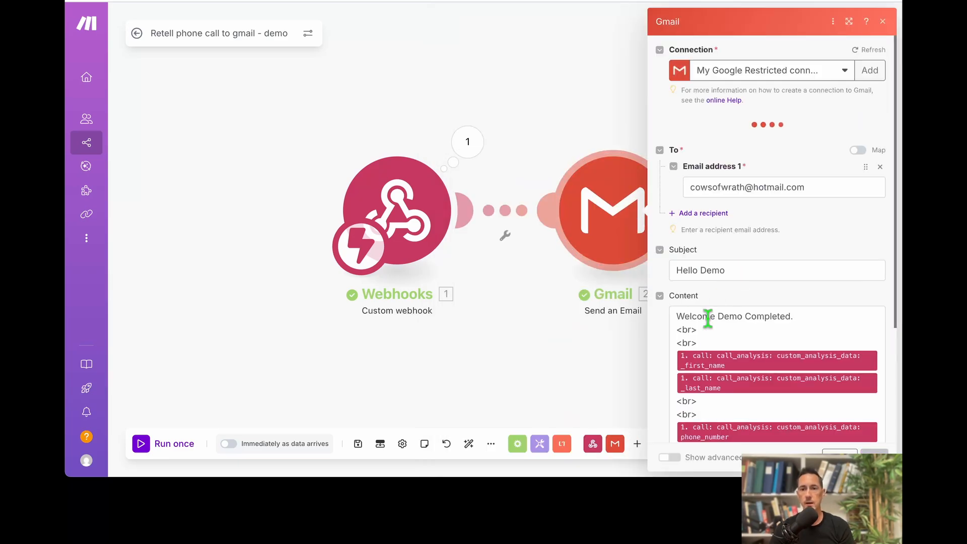
pyautogui.scroll(-3, 707, 317)
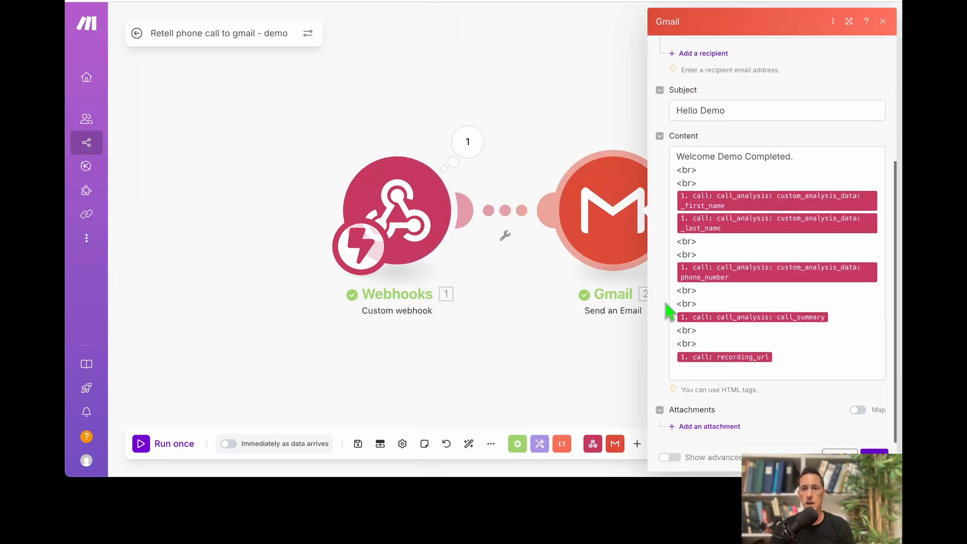
pyautogui.scroll(3, 733, 270)
pyautogui.click(724, 292)
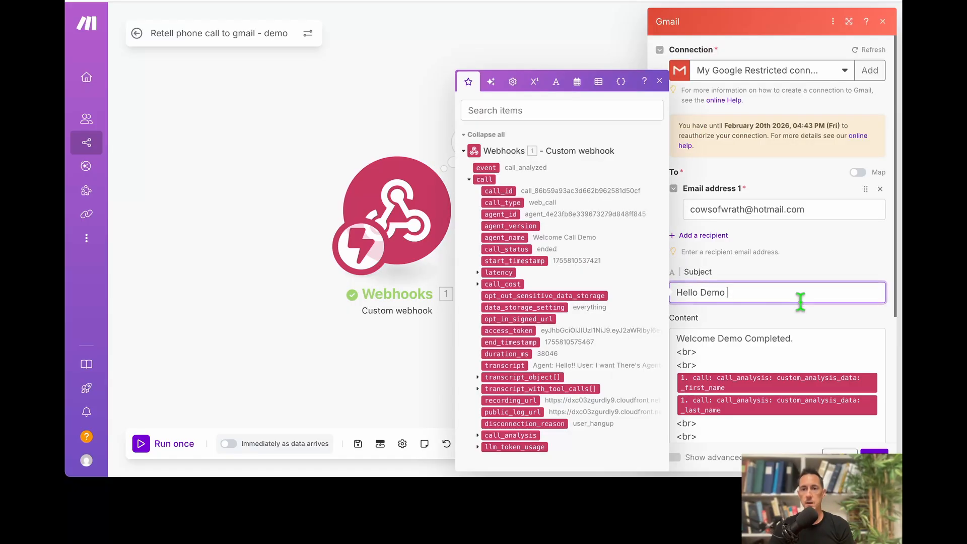
# Edit the subject to read 'Hello Demo CUSTOMER NAME - DATE'.
pyautogui.write('DATE - CUSTOMER NAME')
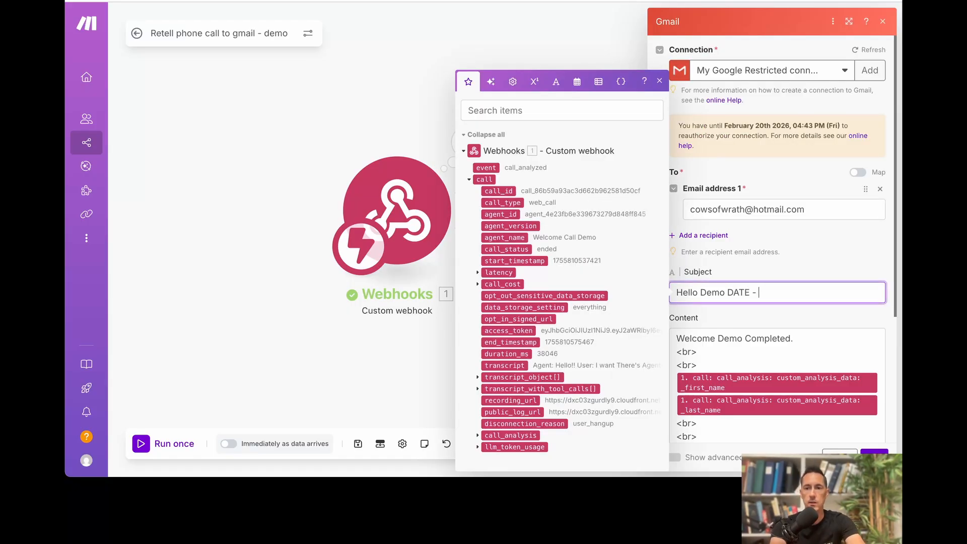
pyautogui.doubleClick(750, 293)
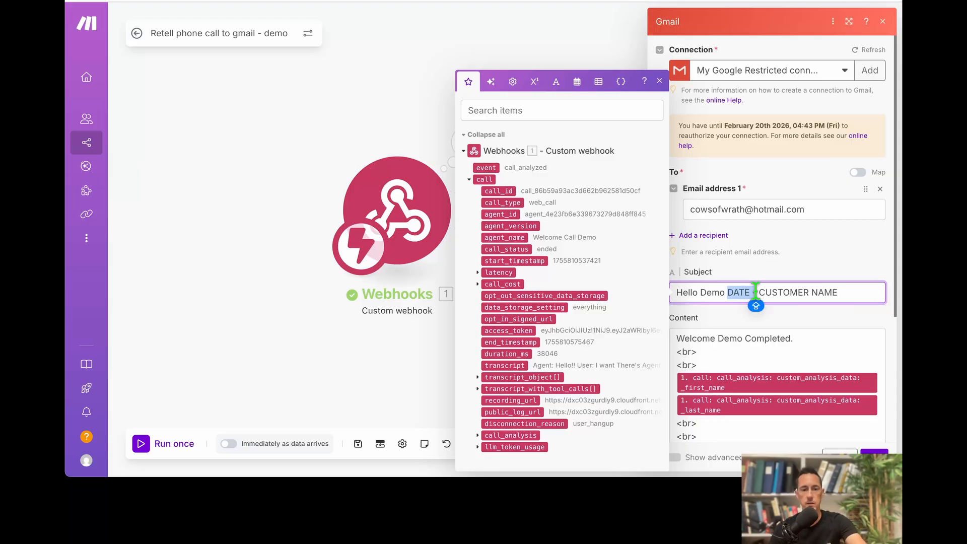
pyautogui.press('BackSpace')
pyautogui.click(831, 295)
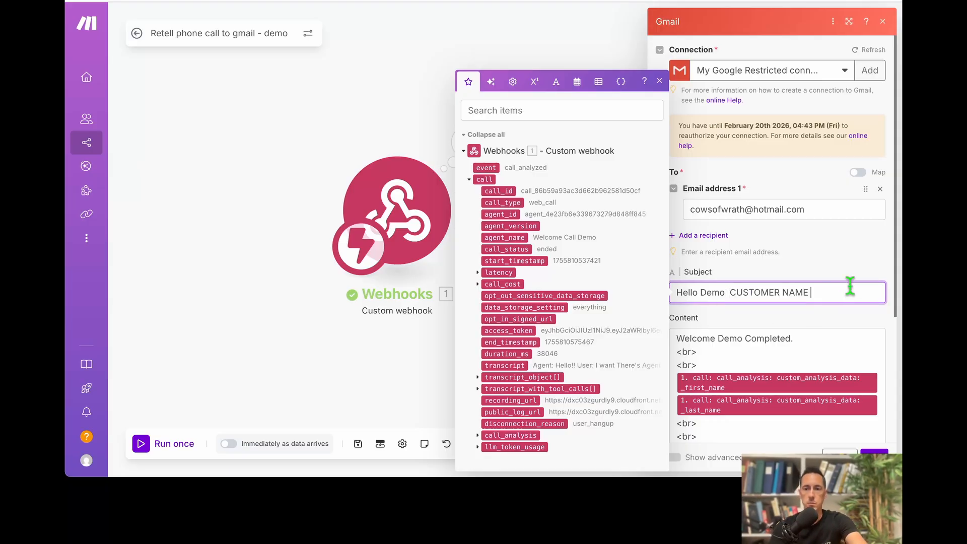
pyautogui.write('- DATE')
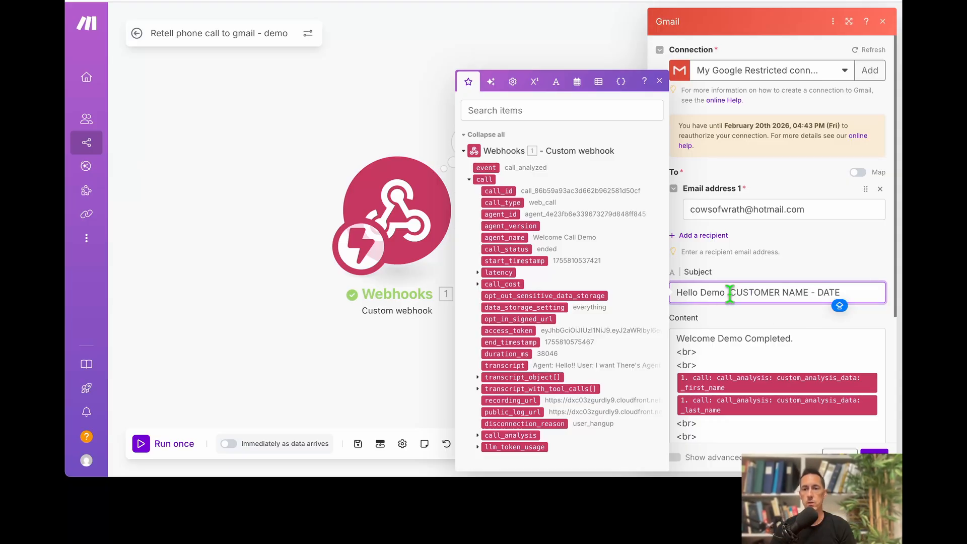
pyautogui.moveTo(730, 292); pyautogui.dragTo(854, 291)
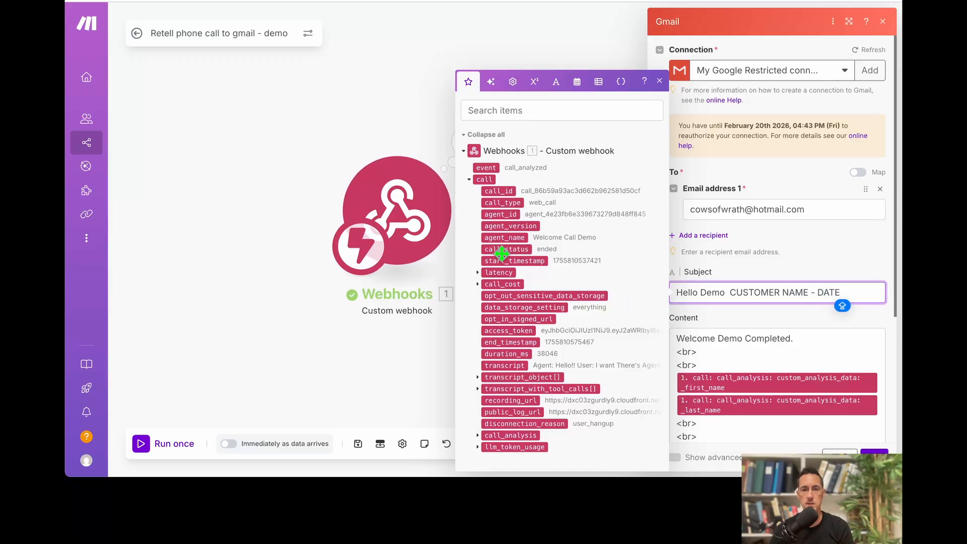
# Try adding start_timestamp to the subject, remove it, and close the Gmail settings.
pyautogui.moveTo(785, 285); pyautogui.dragTo(848, 299)
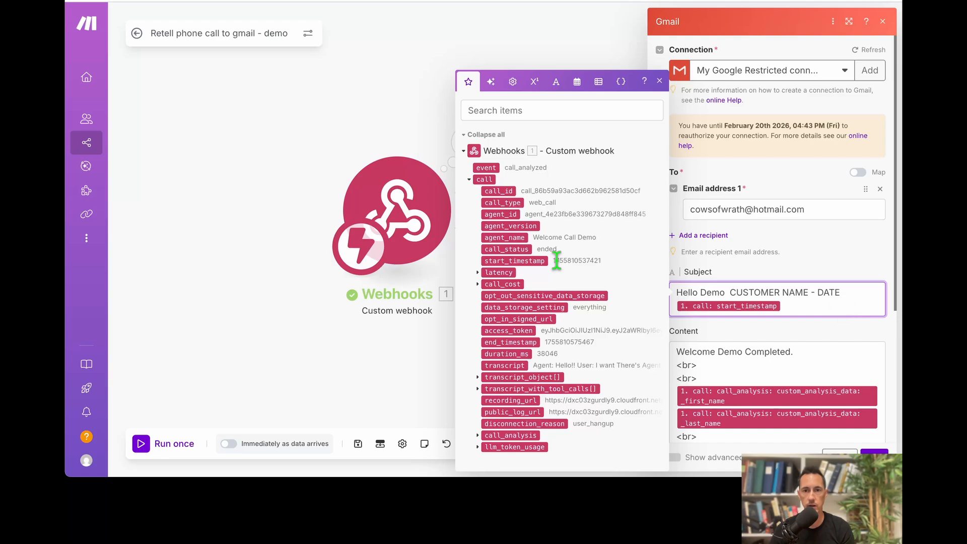
pyautogui.doubleClick(535, 261)
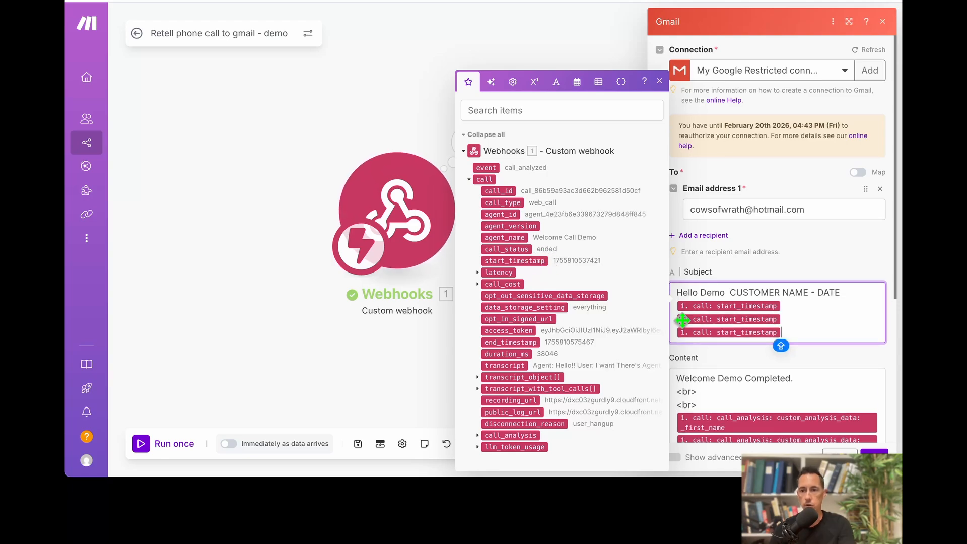
pyautogui.press('BackSpace')
pyautogui.press('BackSpace')
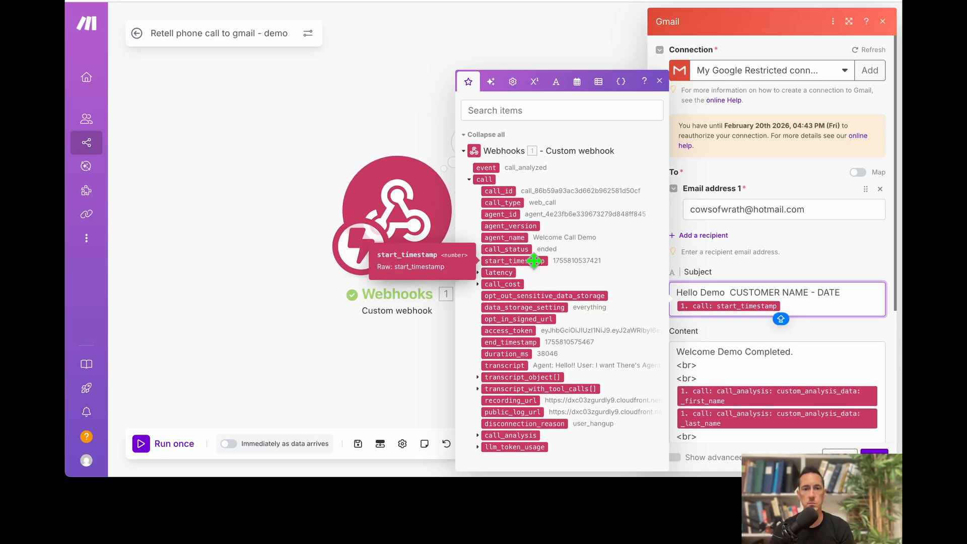
pyautogui.press('BackSpace')
pyautogui.click(353, 339)
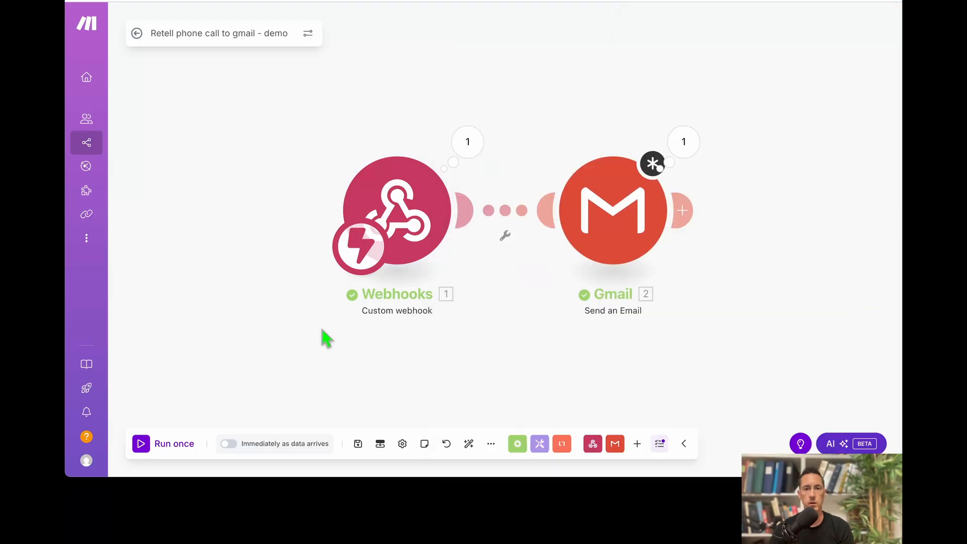
# Insert a Tools 'Set multiple variables' module before Gmail and auto-align the scenario.
pyautogui.click(766, 222)
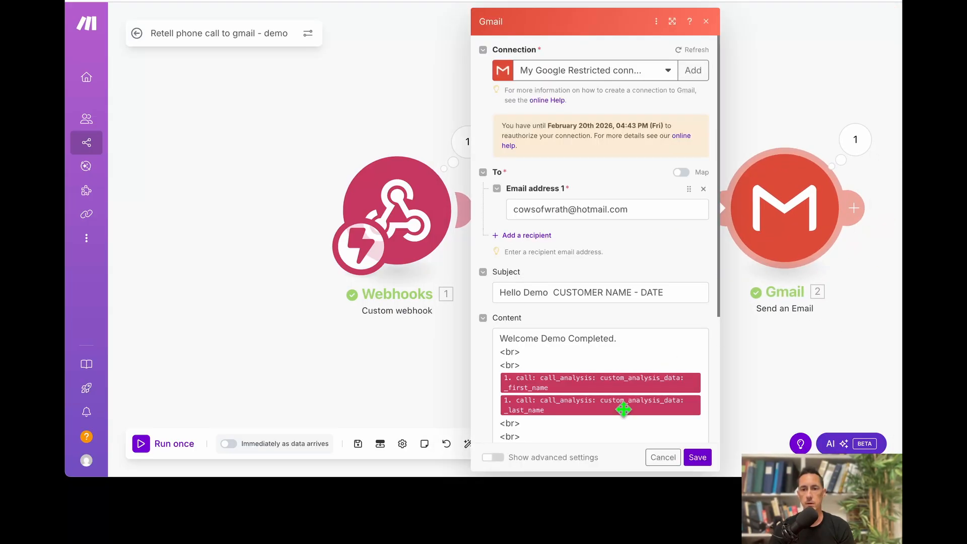
pyautogui.click(697, 456)
pyautogui.click(539, 443)
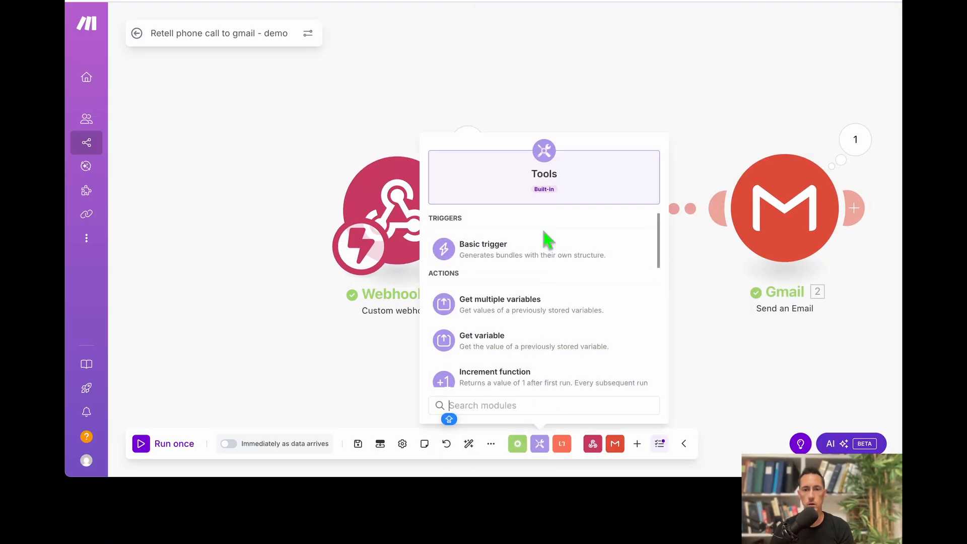
pyautogui.click(521, 315)
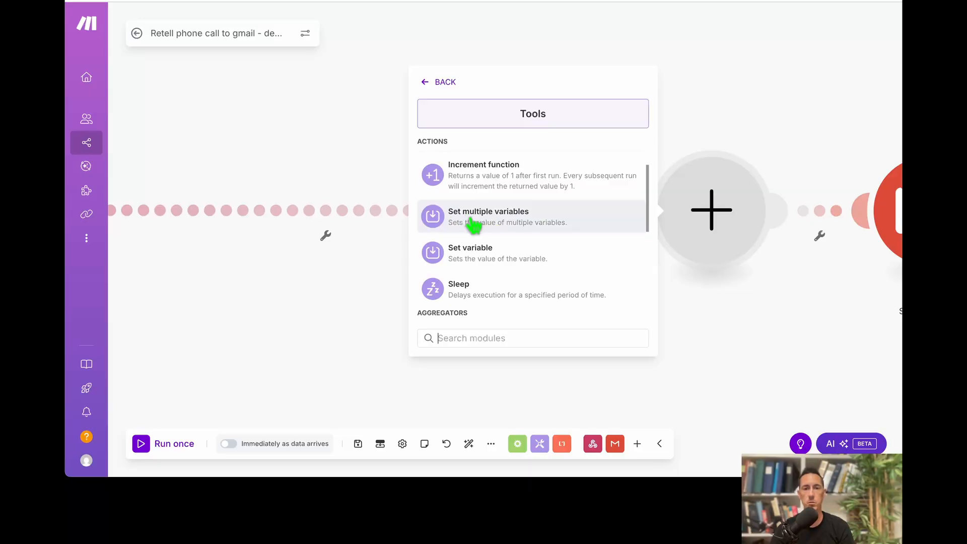
pyautogui.click(473, 224)
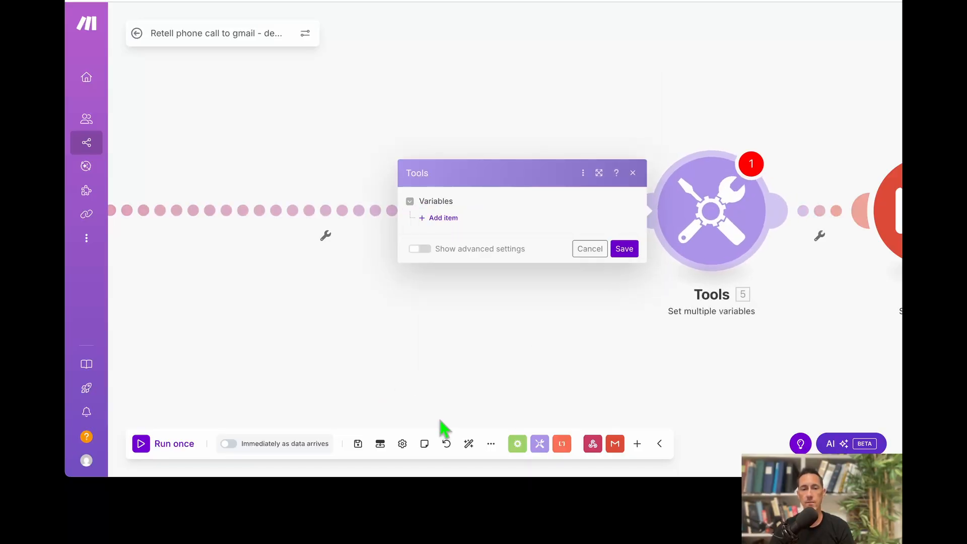
pyautogui.click(469, 444)
# Add a first variable named 'date' and begin typing '/fo' in its value.
pyautogui.click(600, 222)
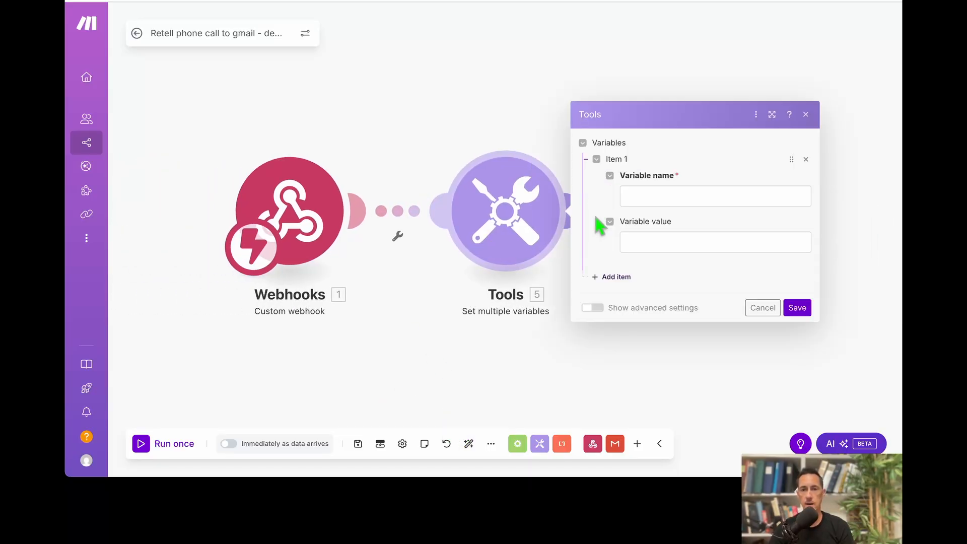
pyautogui.click(662, 197)
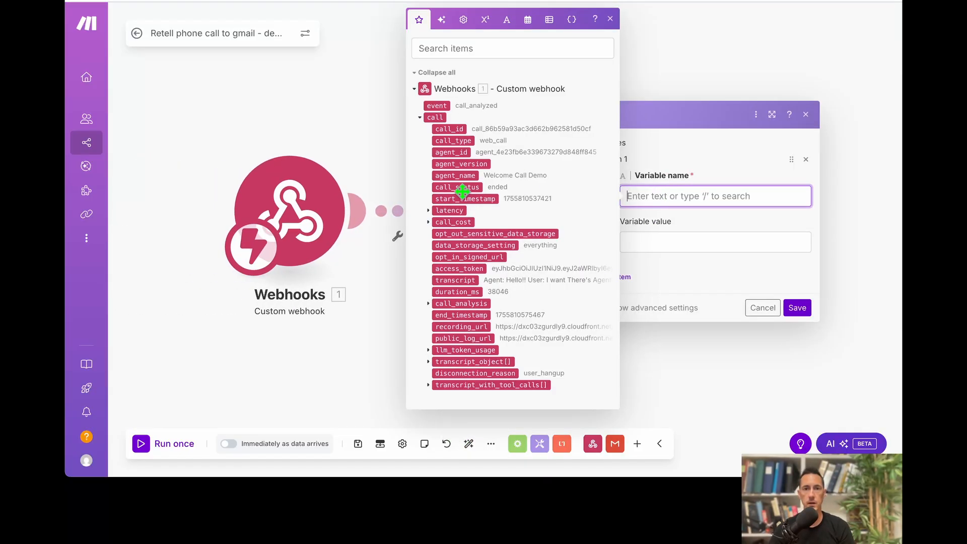
pyautogui.write('date')
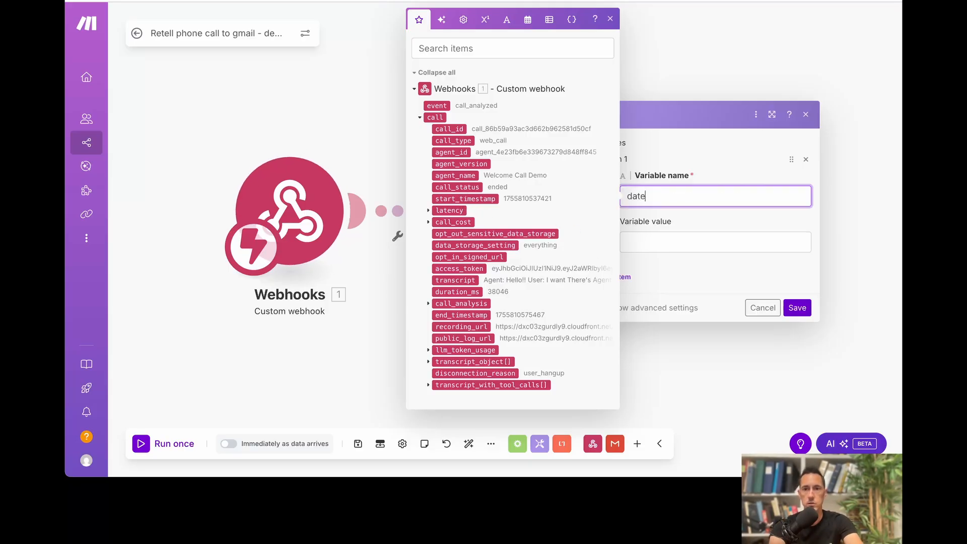
pyautogui.click(665, 244)
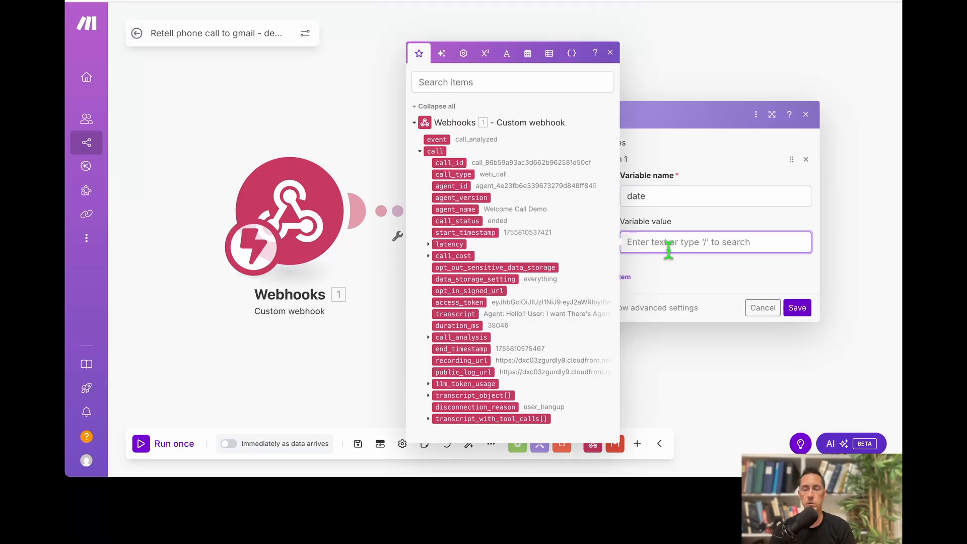
pyautogui.write('/')
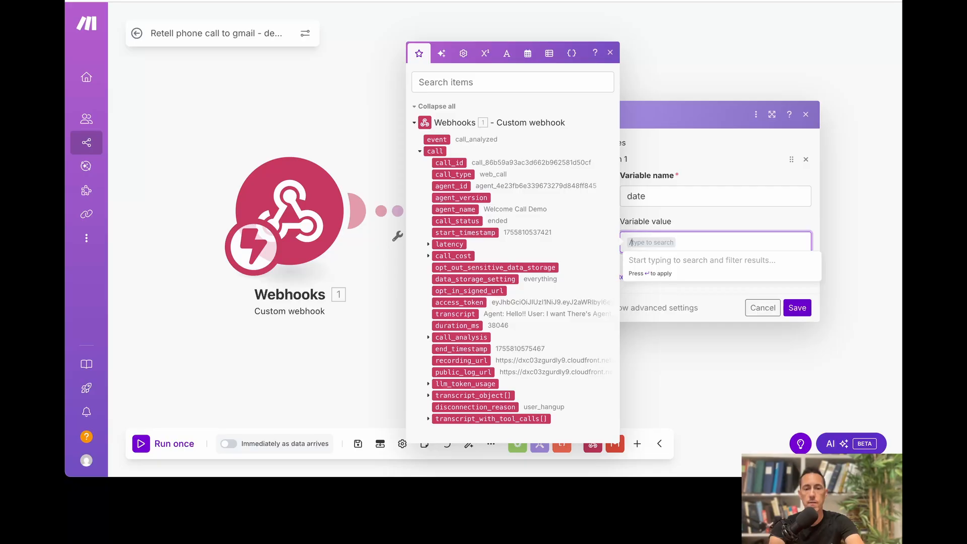
pyautogui.write('for')
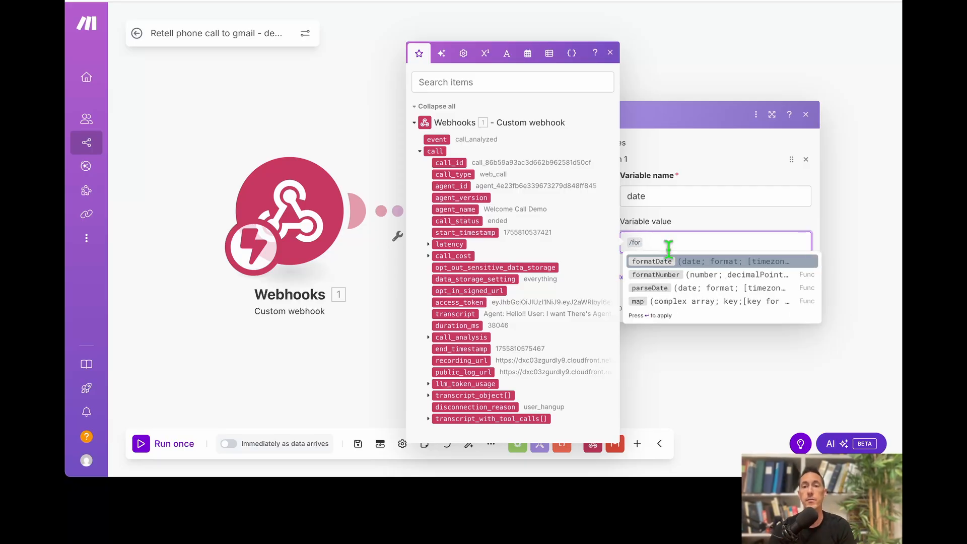
# Insert formatDate from the date and time functions as the date variable's value.
pyautogui.click(529, 52)
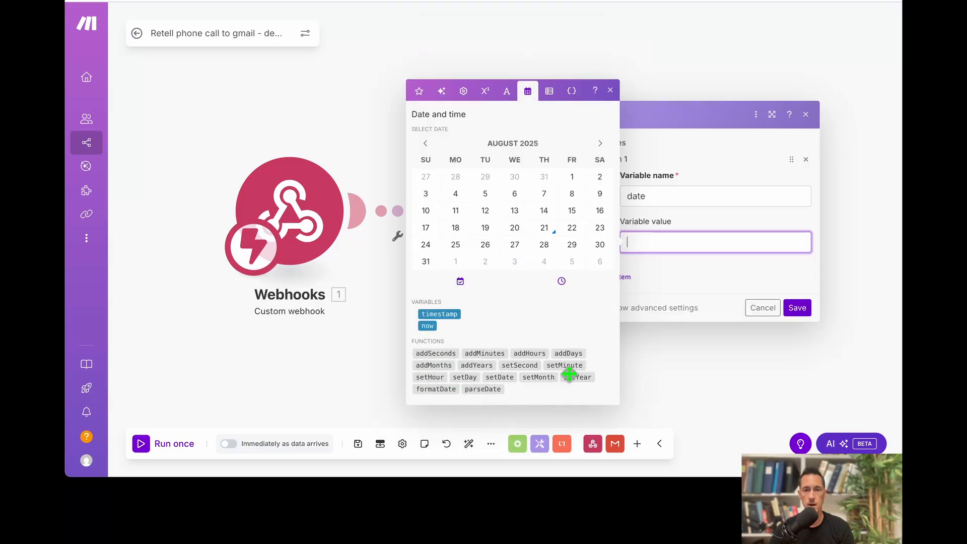
pyautogui.moveTo(444, 391)
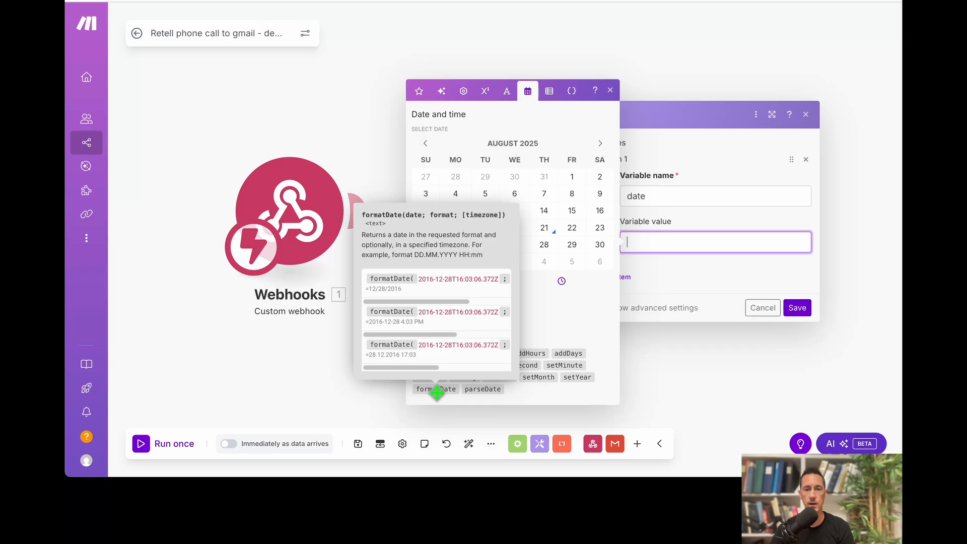
pyautogui.click(436, 389)
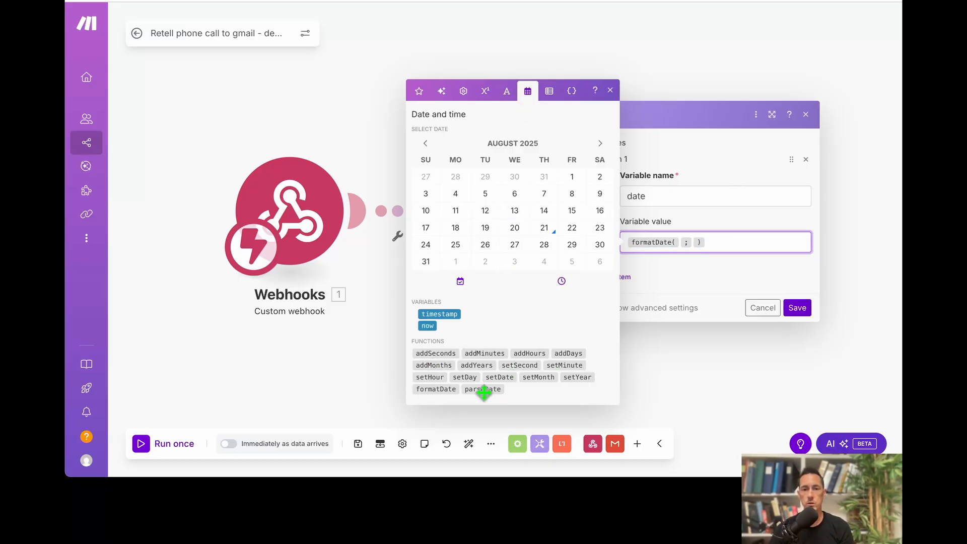
pyautogui.moveTo(434, 390)
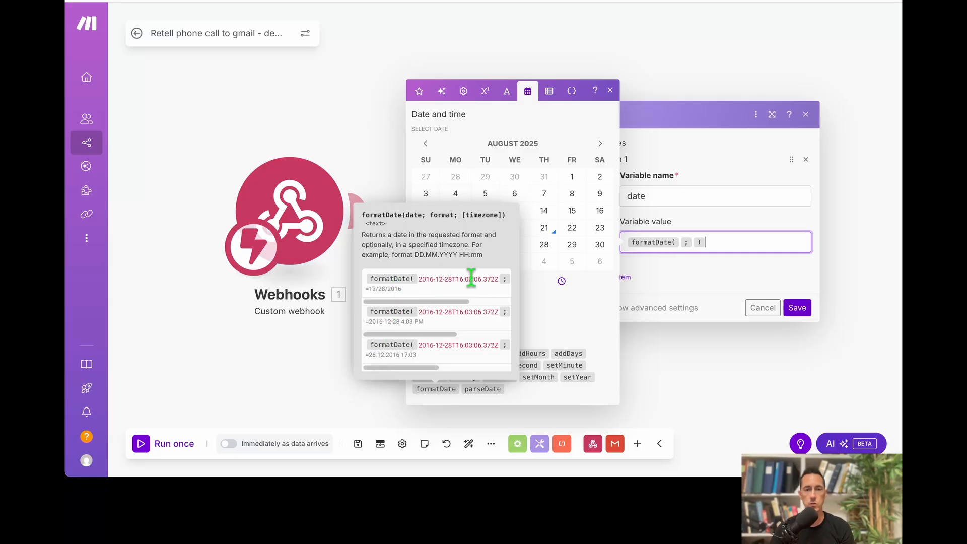
pyautogui.moveTo(413, 304); pyautogui.dragTo(469, 304)
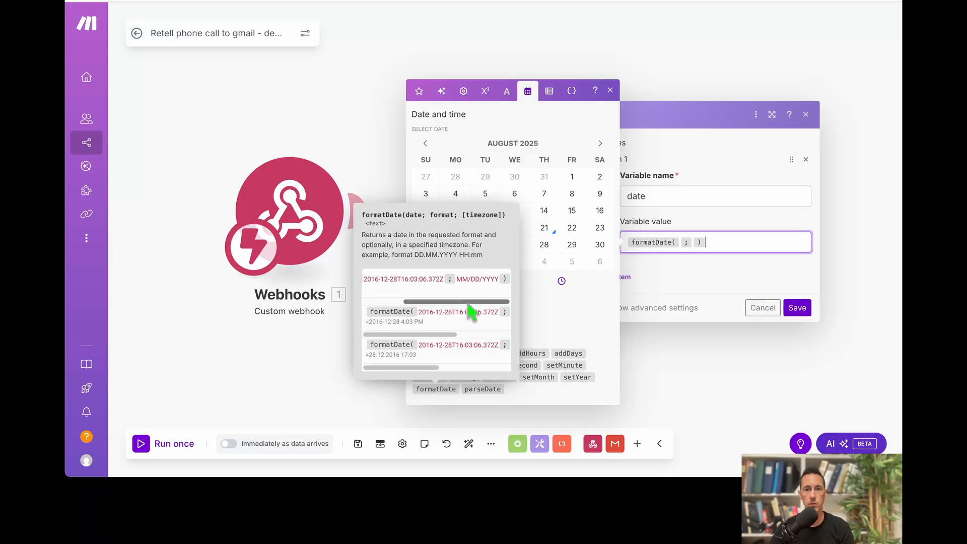
pyautogui.click(681, 240)
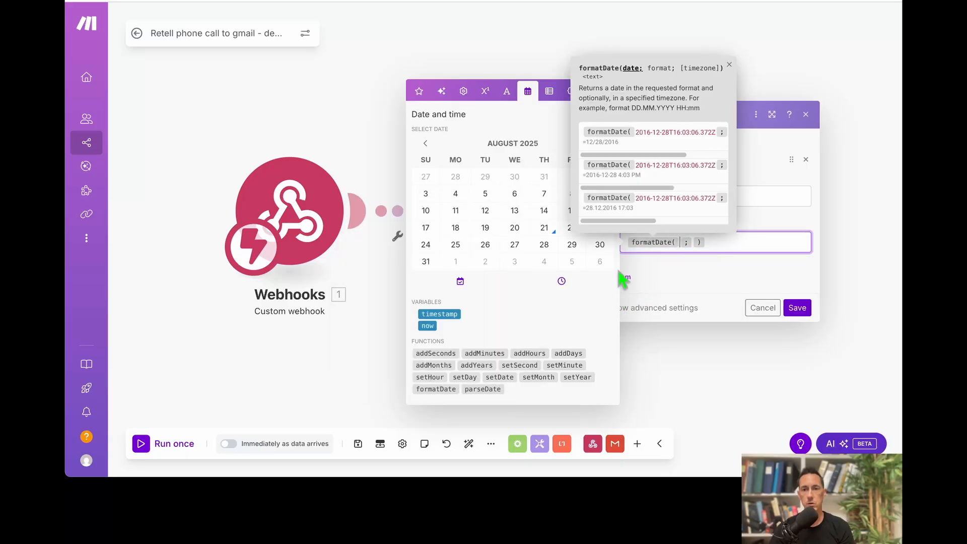
pyautogui.click(419, 93)
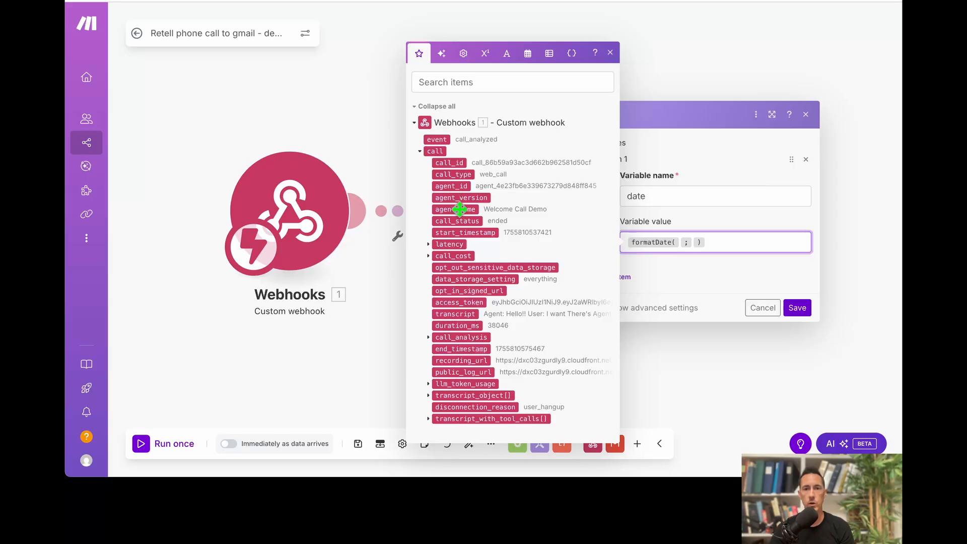
# Map start_timestamp into formatDate, enter an MM/DD/YYYY format, and save the variable.
pyautogui.moveTo(460, 232); pyautogui.dragTo(678, 244)
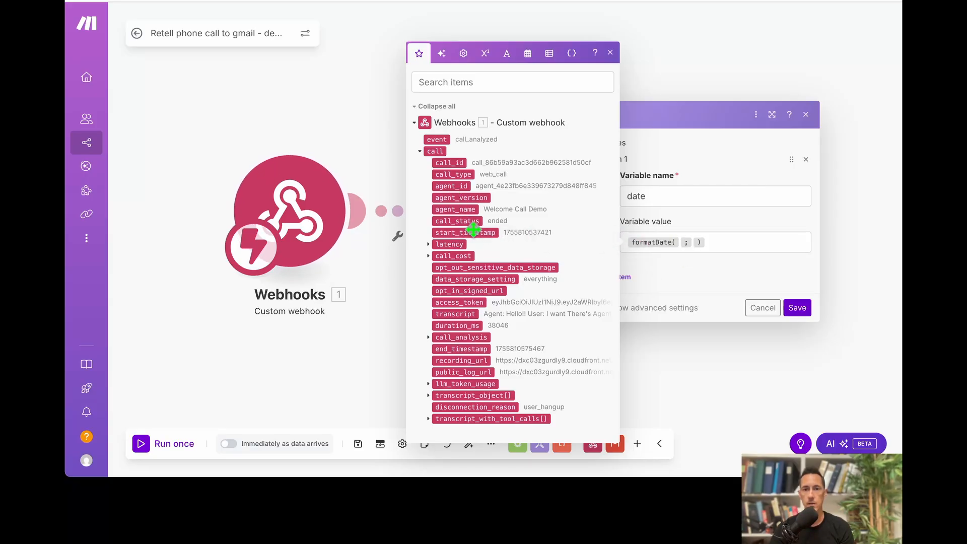
pyautogui.moveTo(473, 229); pyautogui.dragTo(682, 244)
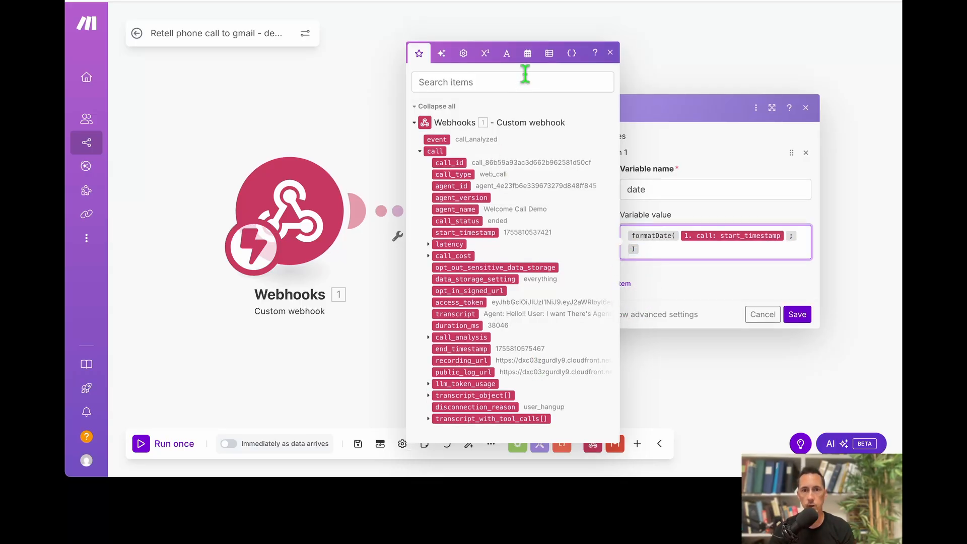
pyautogui.click(529, 56)
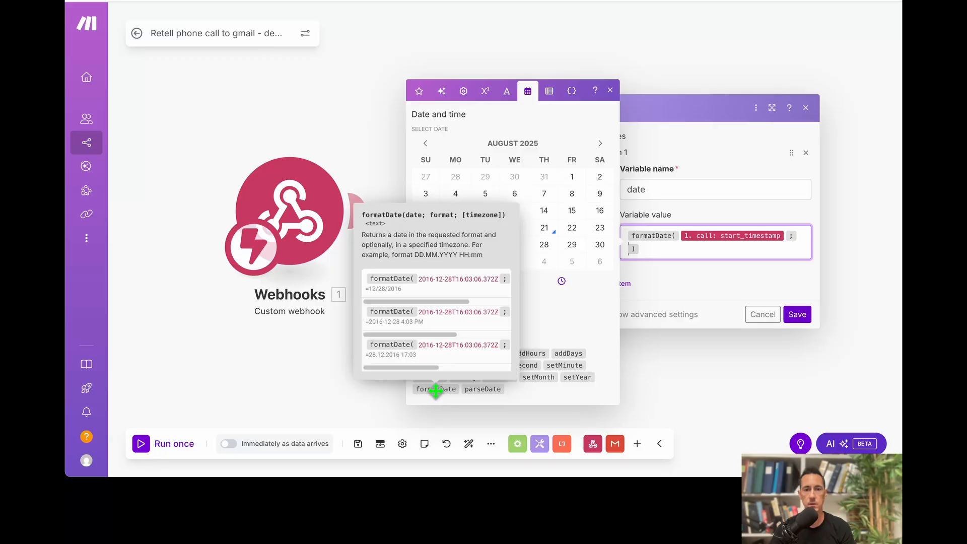
pyautogui.moveTo(445, 301); pyautogui.dragTo(484, 301)
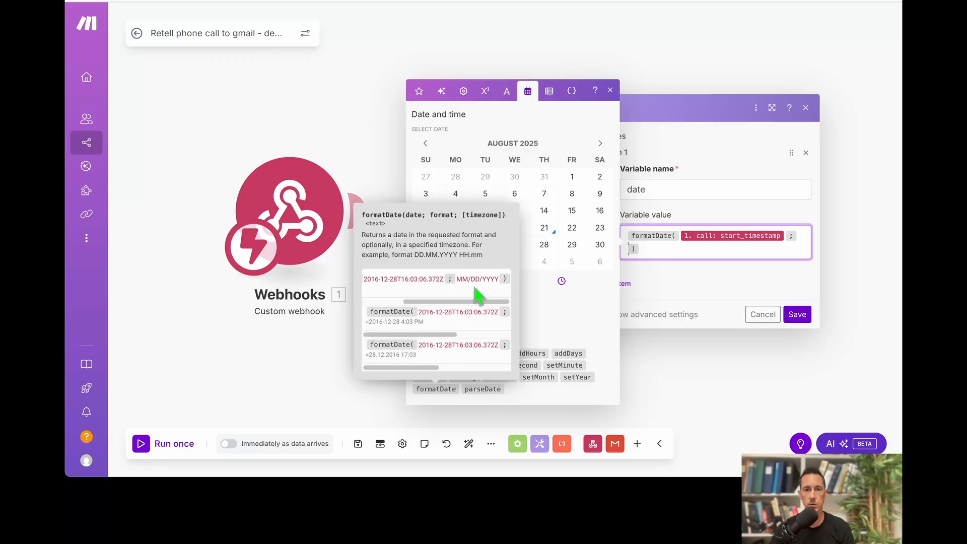
pyautogui.click(457, 280)
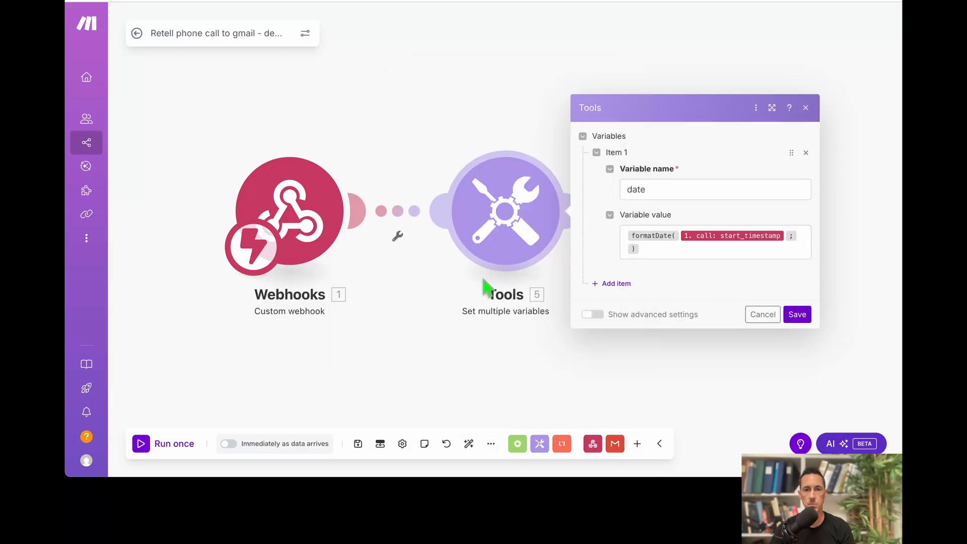
pyautogui.click(627, 250)
pyautogui.write('MM')
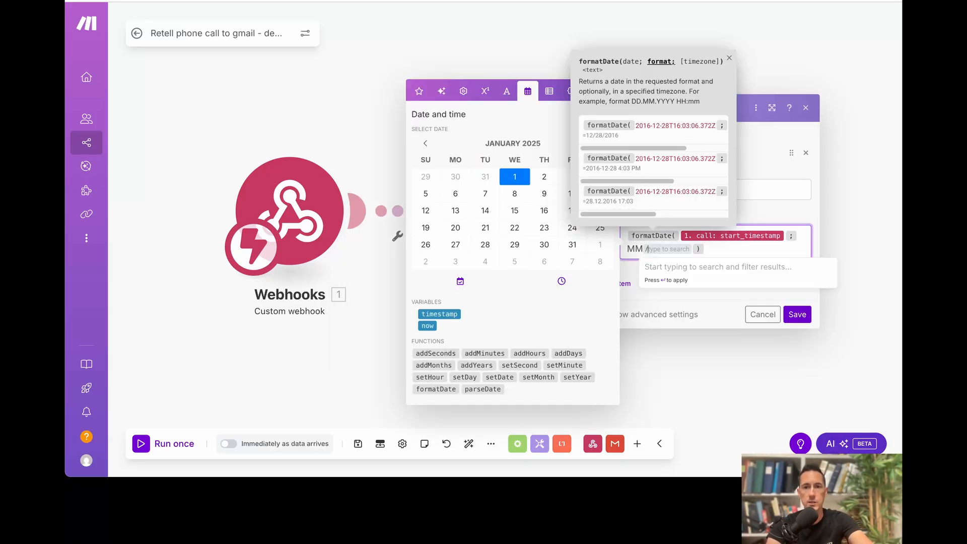
pyautogui.write('/DD ')
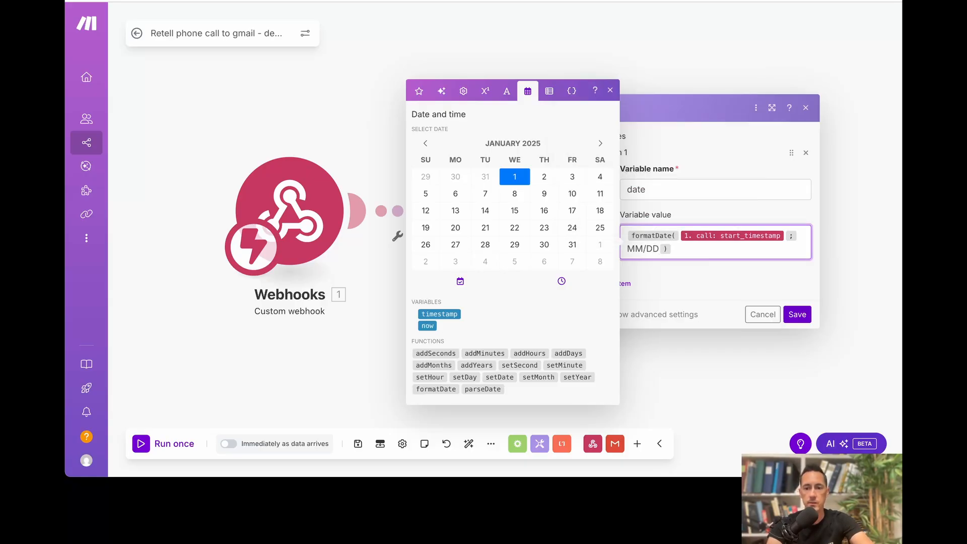
pyautogui.write('/')
pyautogui.press('Escape')
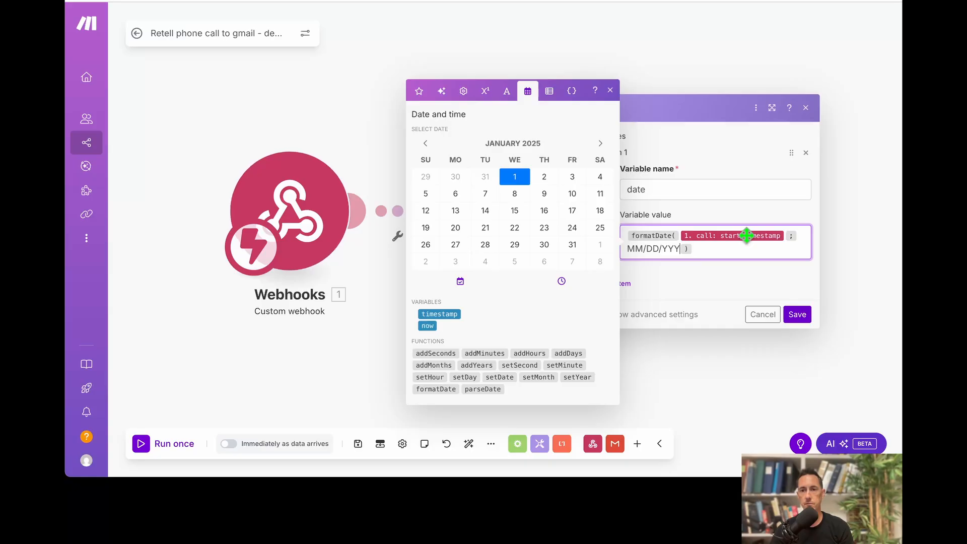
pyautogui.click(798, 317)
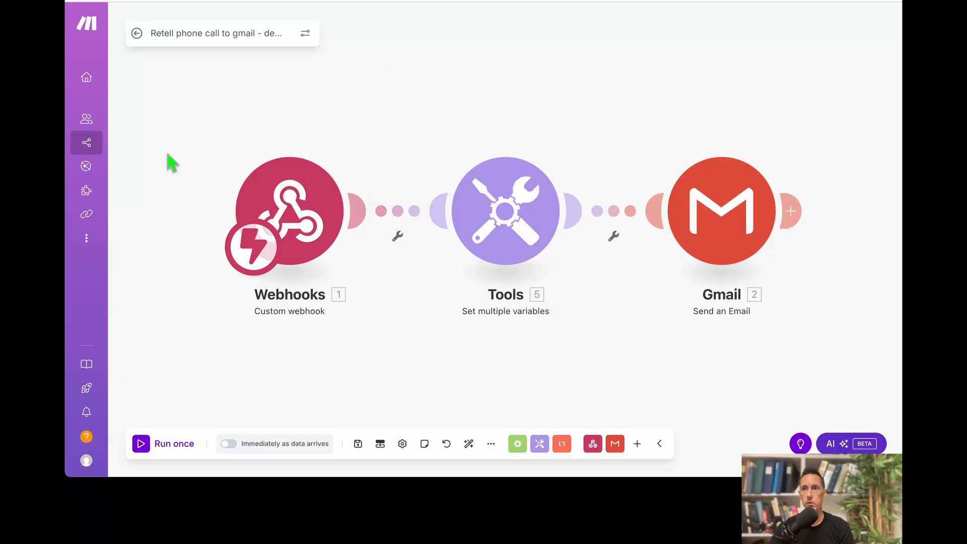
# Replace DATE in the Gmail subject with the Tools date variable.
pyautogui.click(728, 206)
pyautogui.scroll(-2, 455, 337)
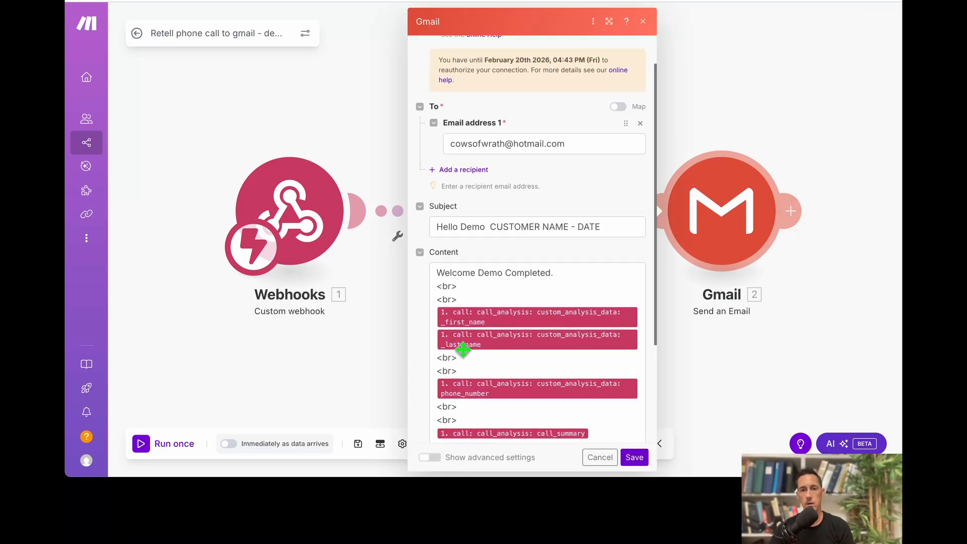
pyautogui.scroll(2, 541, 317)
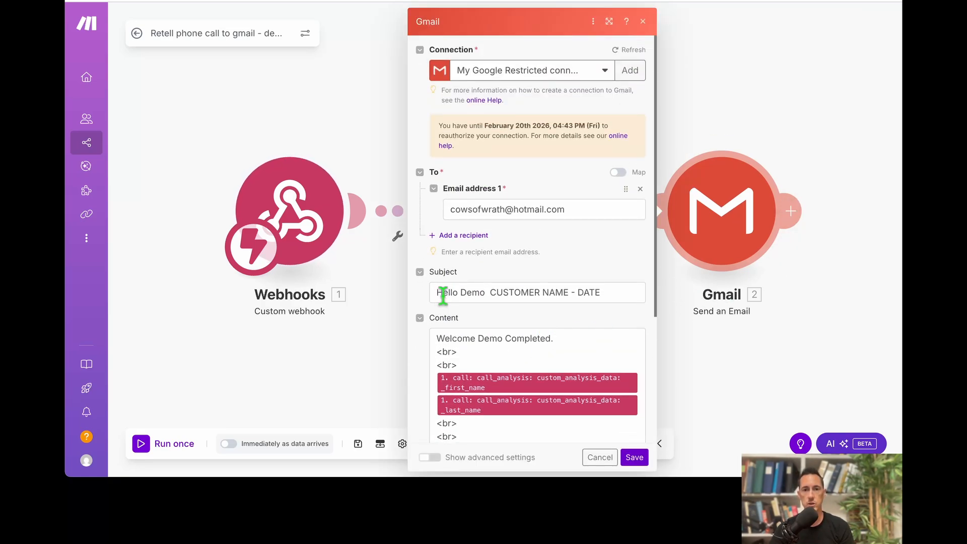
pyautogui.moveTo(437, 294); pyautogui.dragTo(602, 292)
pyautogui.click(602, 292)
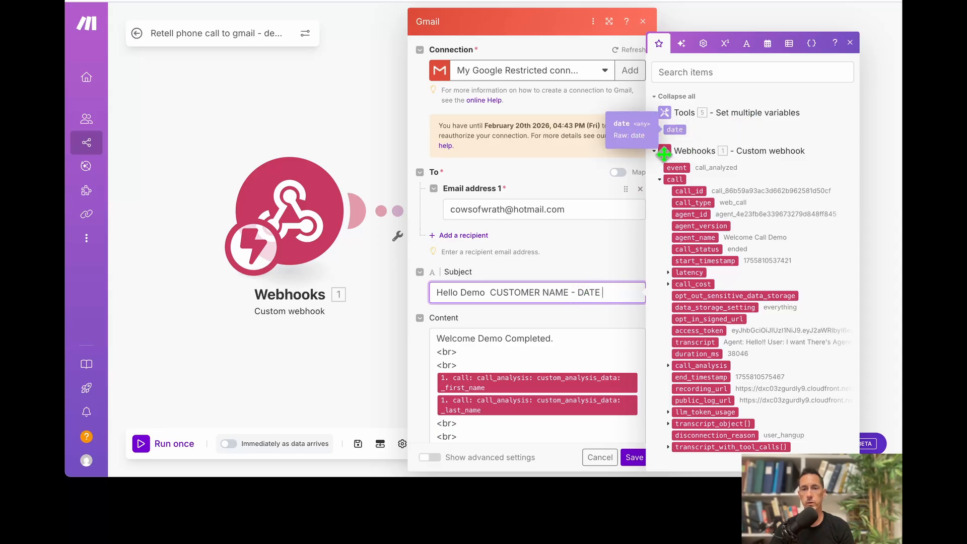
pyautogui.moveTo(577, 294); pyautogui.dragTo(606, 300)
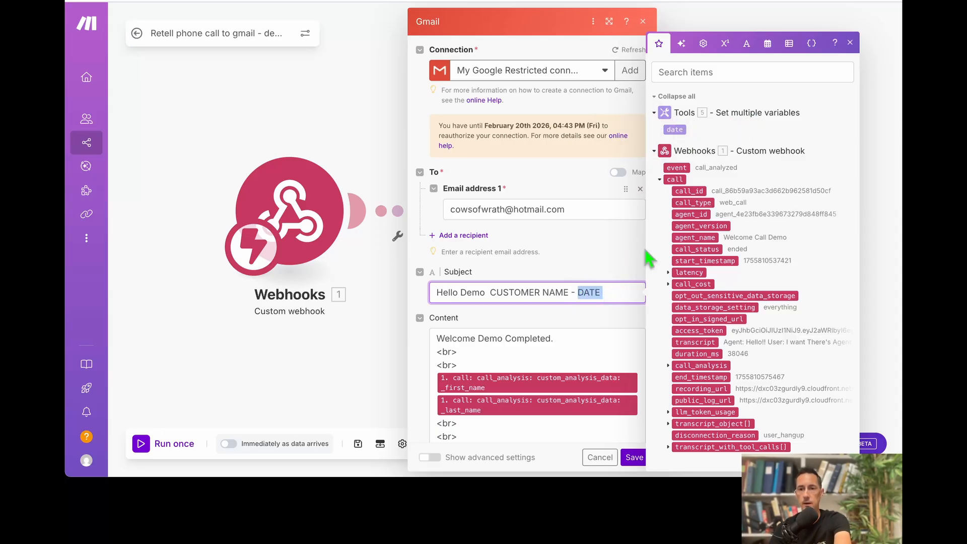
pyautogui.press('BackSpace')
pyautogui.moveTo(678, 128); pyautogui.dragTo(624, 300)
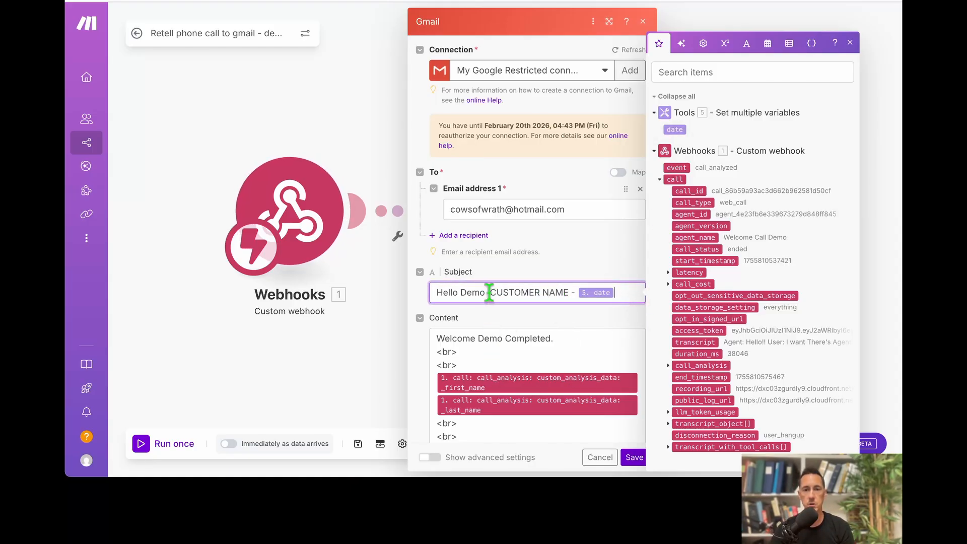
# Replace CUSTOMER NAME with the caller's first and last name, then save Gmail.
pyautogui.moveTo(488, 293); pyautogui.dragTo(561, 297)
pyautogui.press('BackSpace')
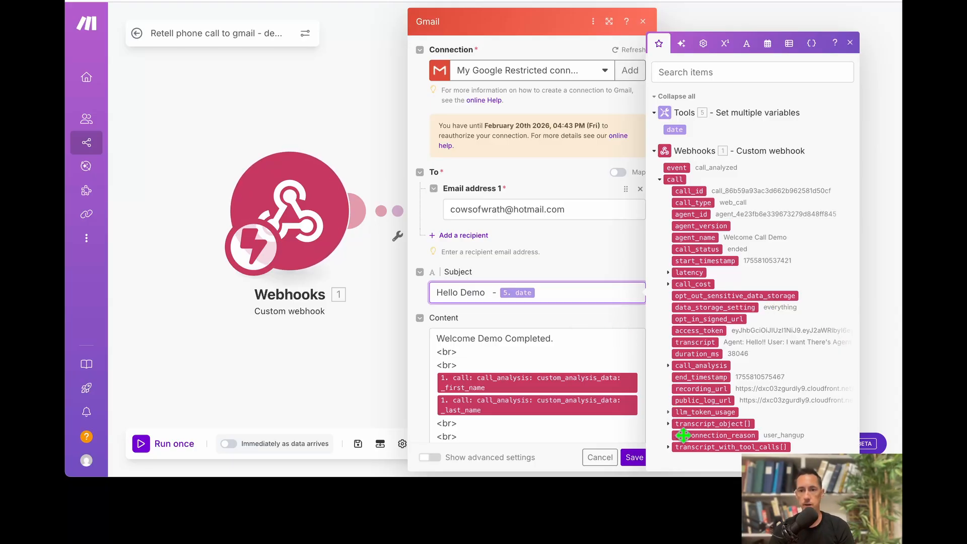
pyautogui.click(668, 366)
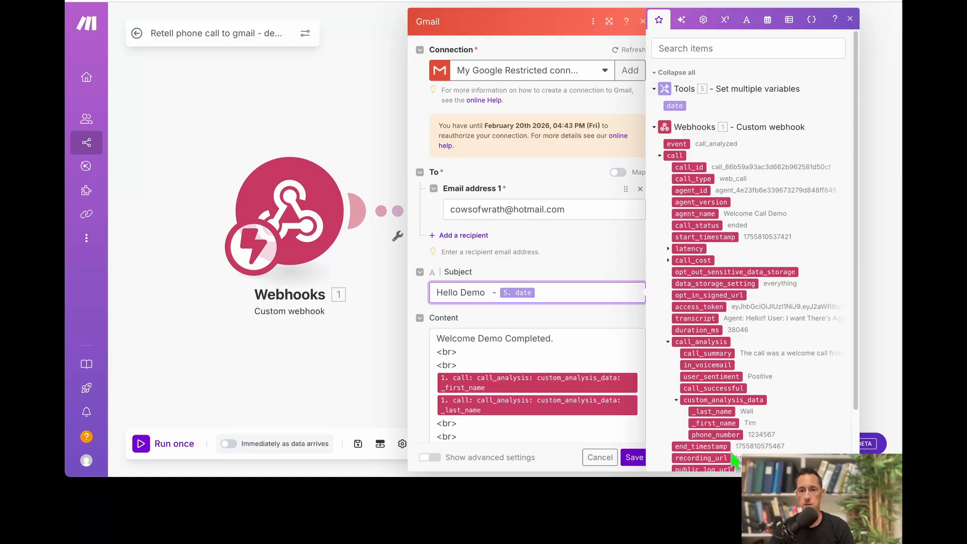
pyautogui.click(680, 399)
pyautogui.moveTo(709, 422); pyautogui.dragTo(496, 302)
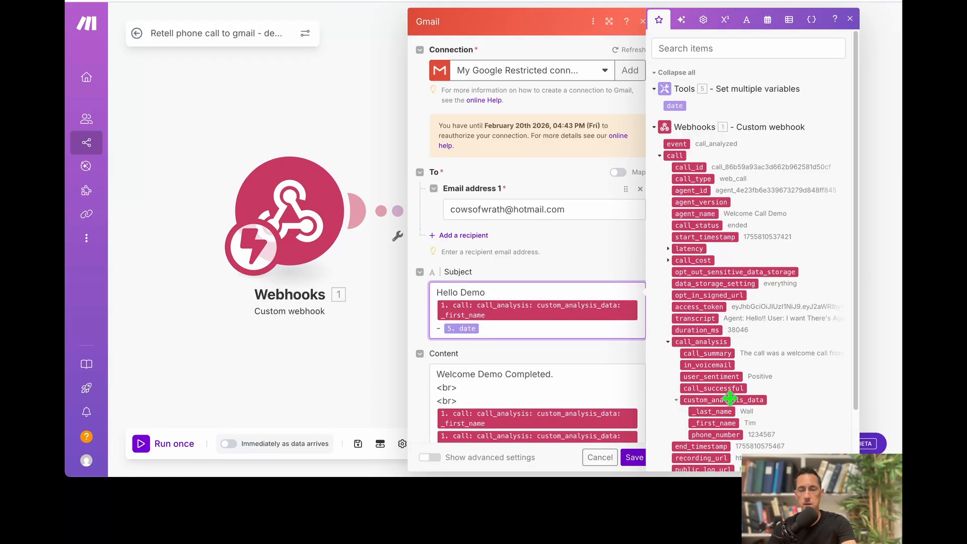
pyautogui.click(710, 411)
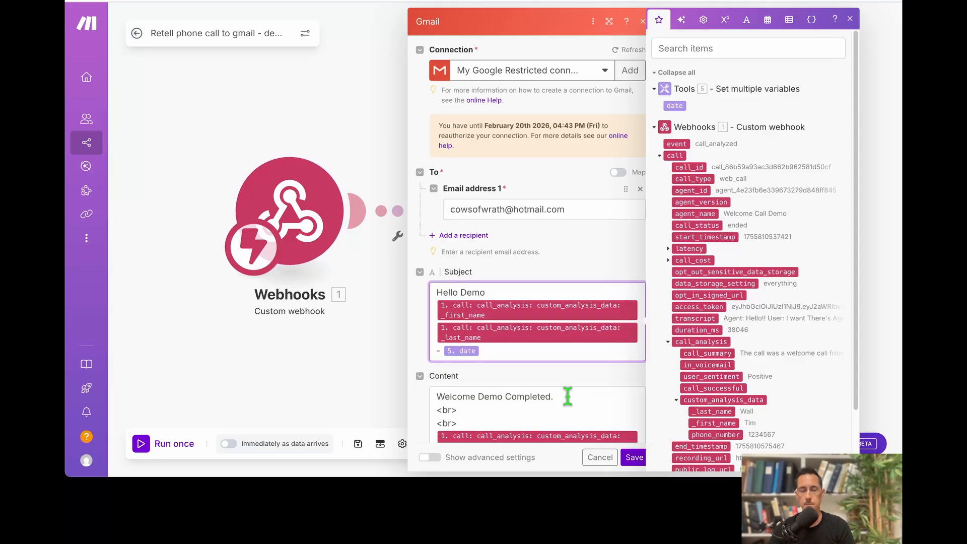
pyautogui.click(633, 458)
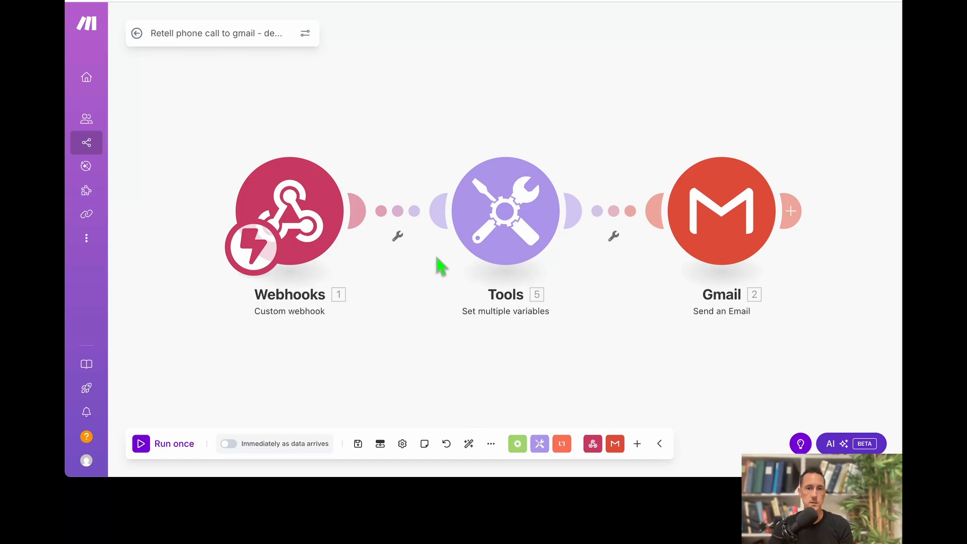
pyautogui.click(308, 195)
pyautogui.click(394, 174)
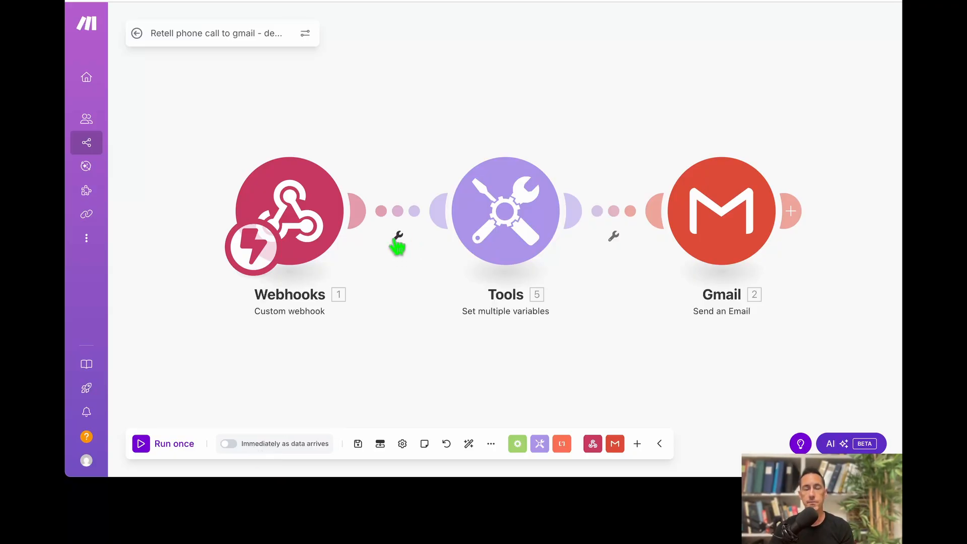
pyautogui.click(399, 239)
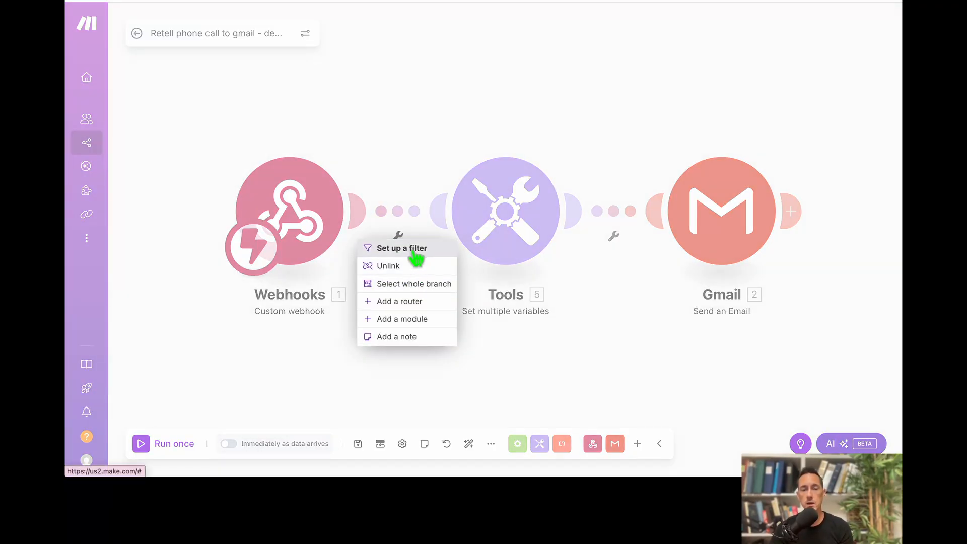
# Add a 'call is DONE' filter on Webhooks-to-Tools passing only event equal to call_analyzed.
pyautogui.click(416, 252)
pyautogui.click(522, 163)
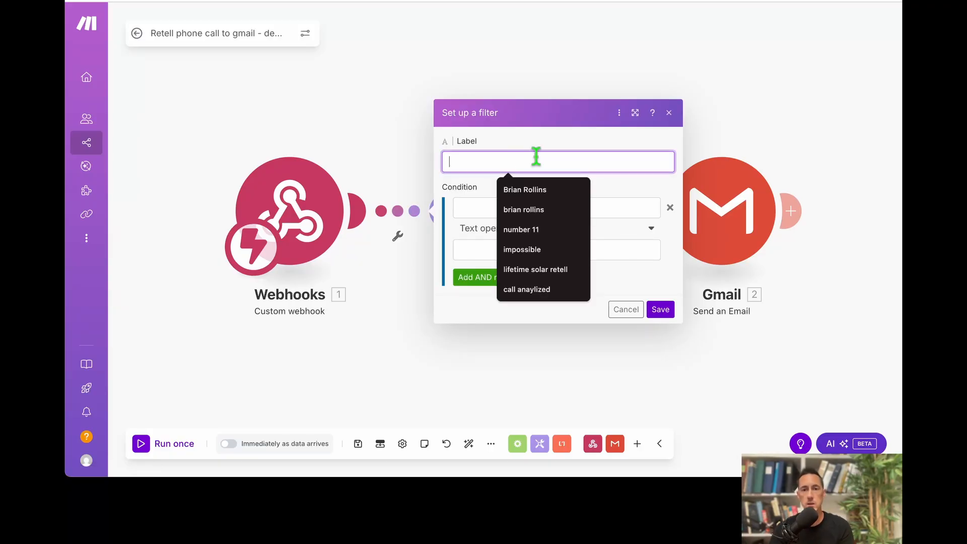
pyautogui.write('call is DONE')
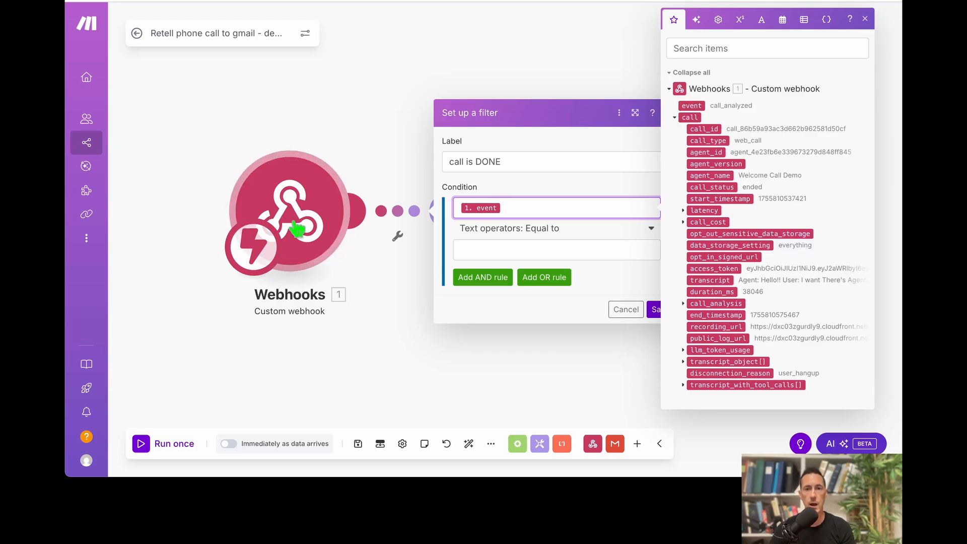
pyautogui.click(519, 250)
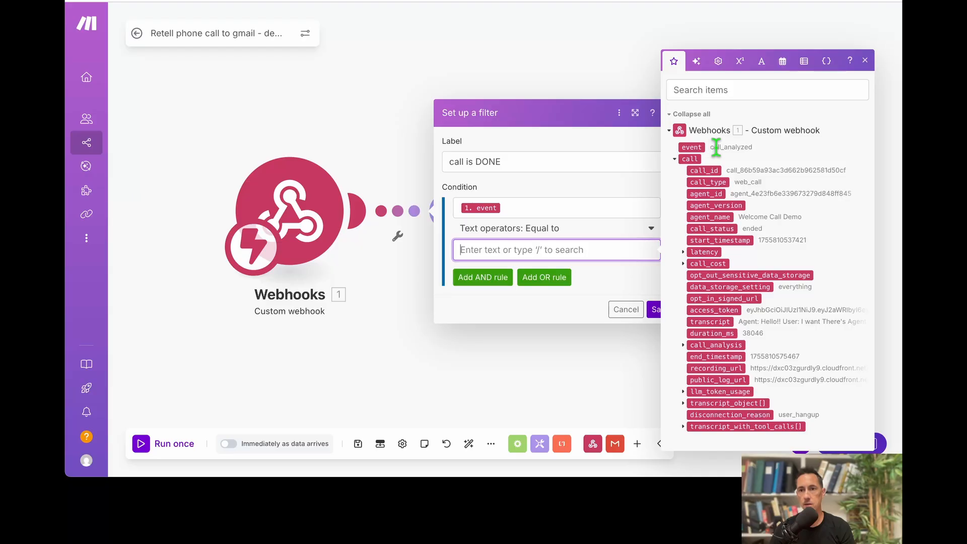
pyautogui.write('call_analyzed')
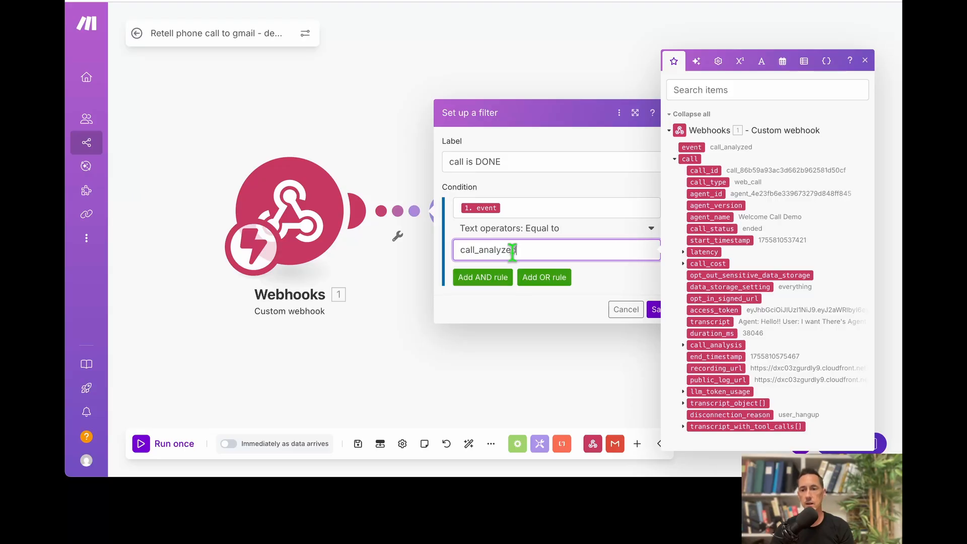
pyautogui.click(654, 309)
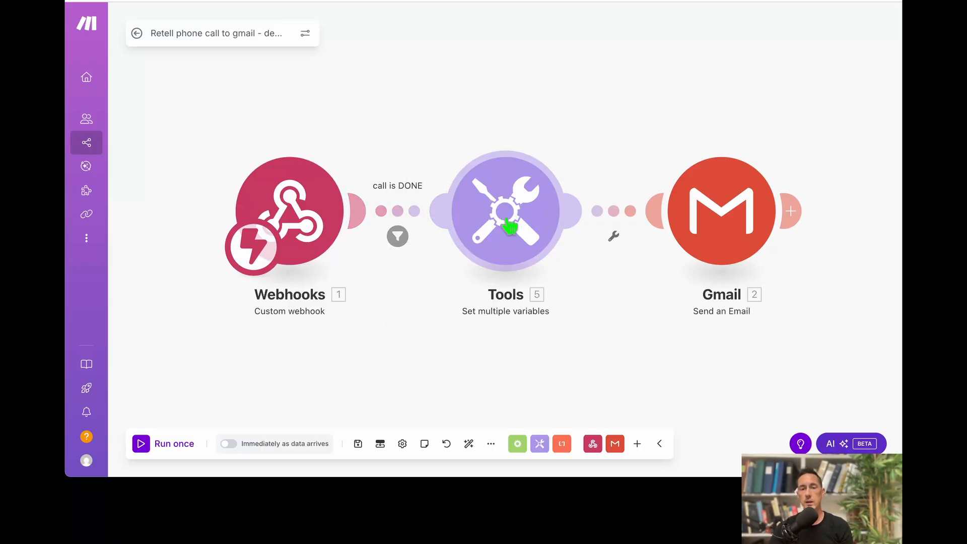
pyautogui.click(509, 224)
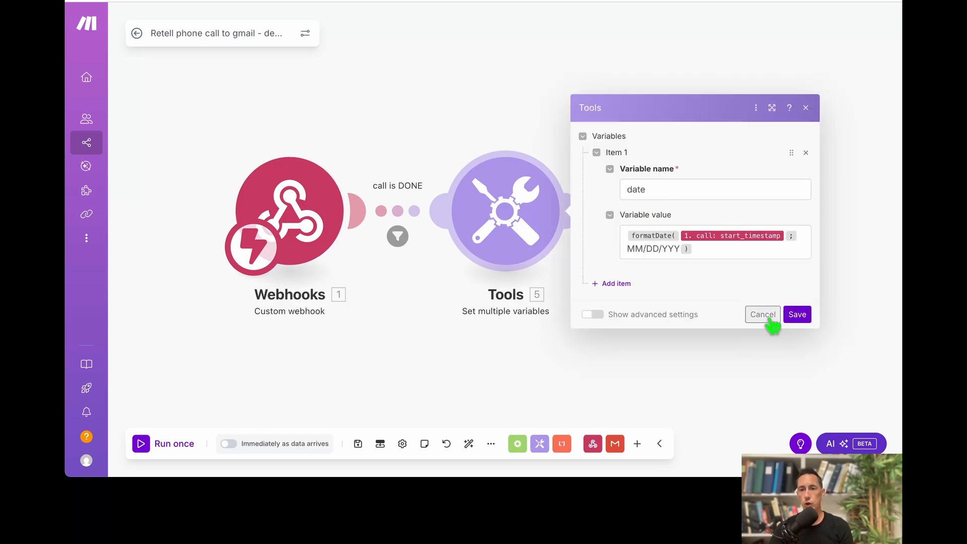
# Close the Tools settings and review the Gmail subject and content mappings.
pyautogui.click(798, 317)
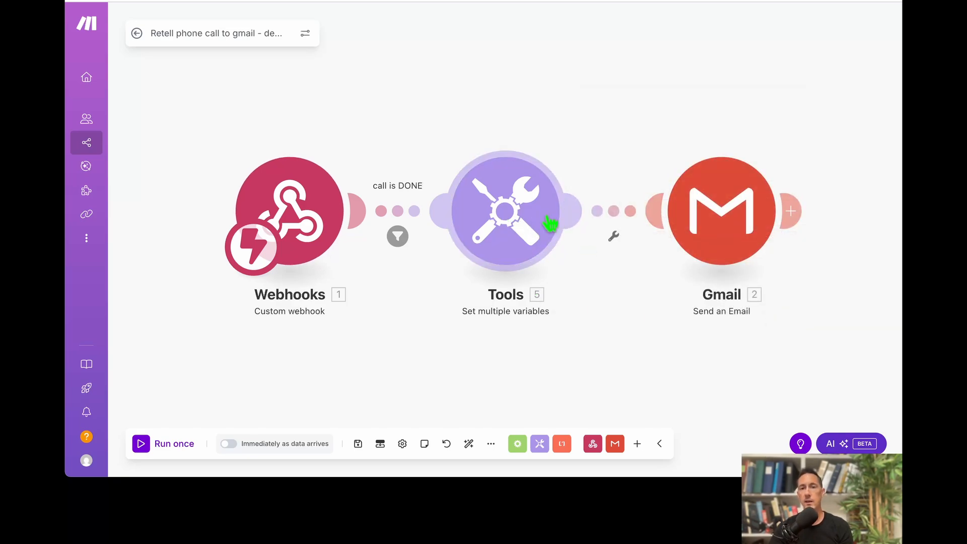
pyautogui.click(728, 225)
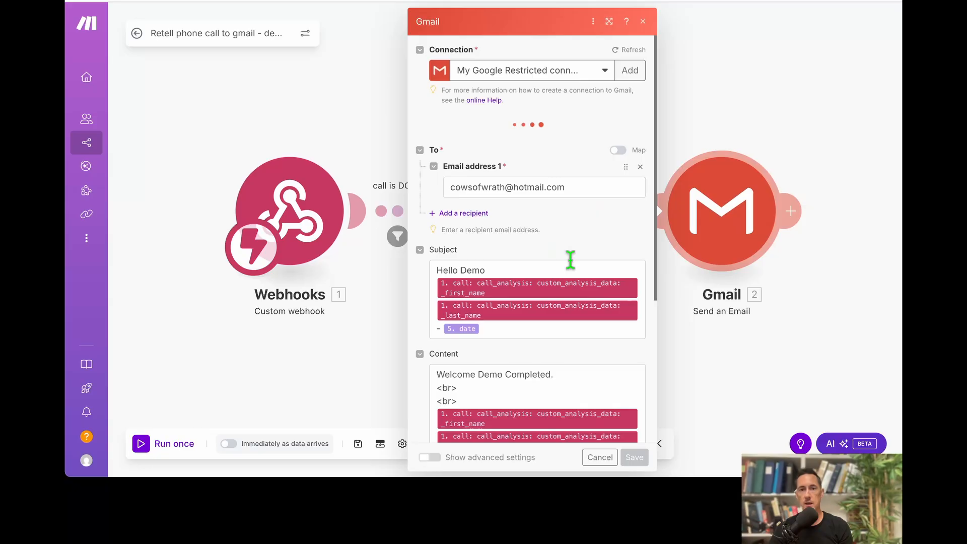
pyautogui.scroll(-2, 570, 260)
pyautogui.scroll(1, 570, 259)
pyautogui.scroll(-2, 524, 259)
pyautogui.moveTo(437, 151); pyautogui.dragTo(506, 161)
pyautogui.click(501, 150)
pyautogui.scroll(-2, 529, 354)
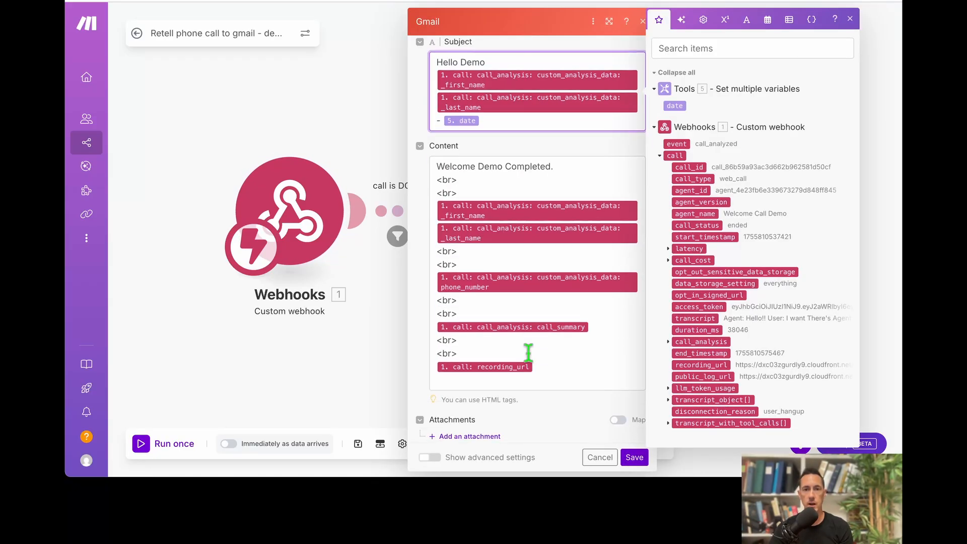
pyautogui.moveTo(437, 153); pyautogui.dragTo(581, 370)
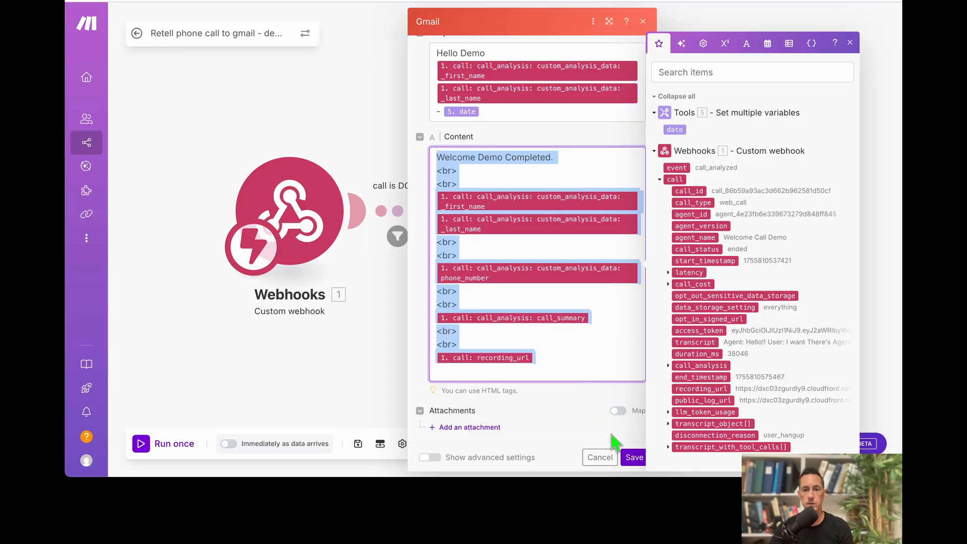
# Save the Gmail module and then the whole scenario.
pyautogui.click(633, 457)
pyautogui.click(358, 443)
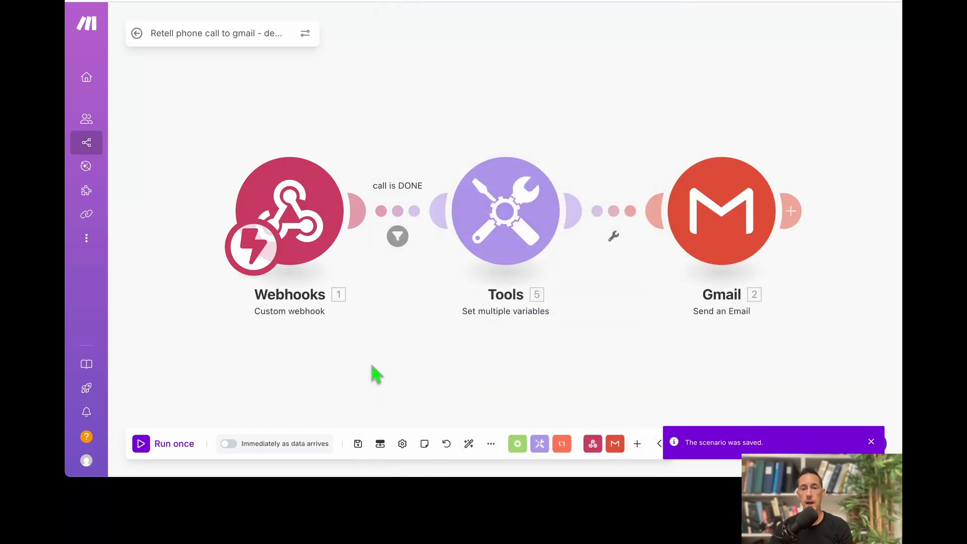
pyautogui.hotkey('ctrl', 'Up')
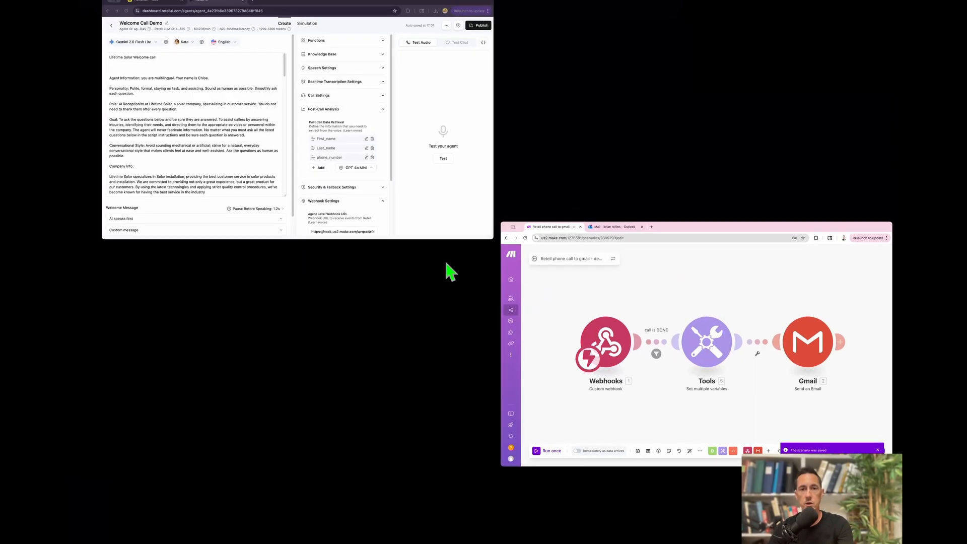
# Run a test audio call with the Welcome Call Demo agent, answer its questions, then end it.
pyautogui.click(393, 194)
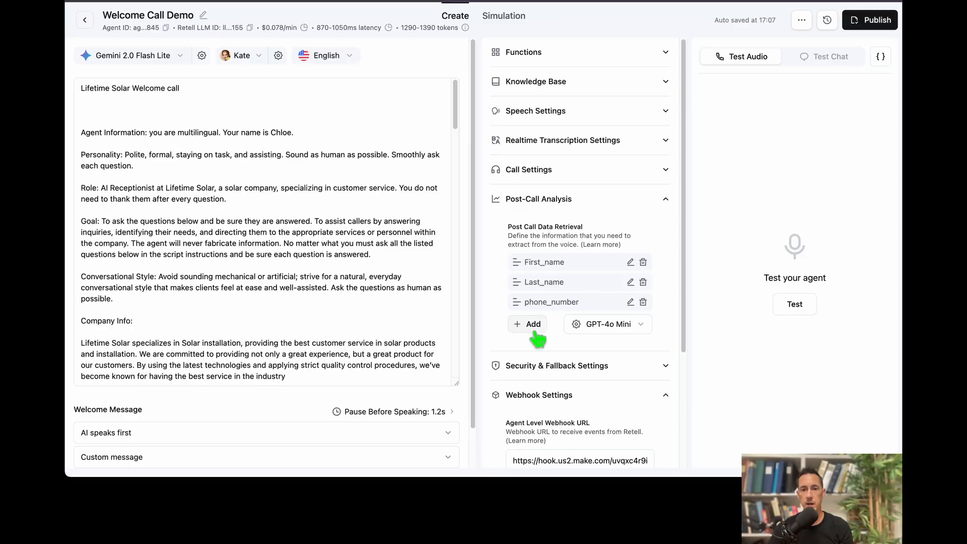
pyautogui.click(795, 303)
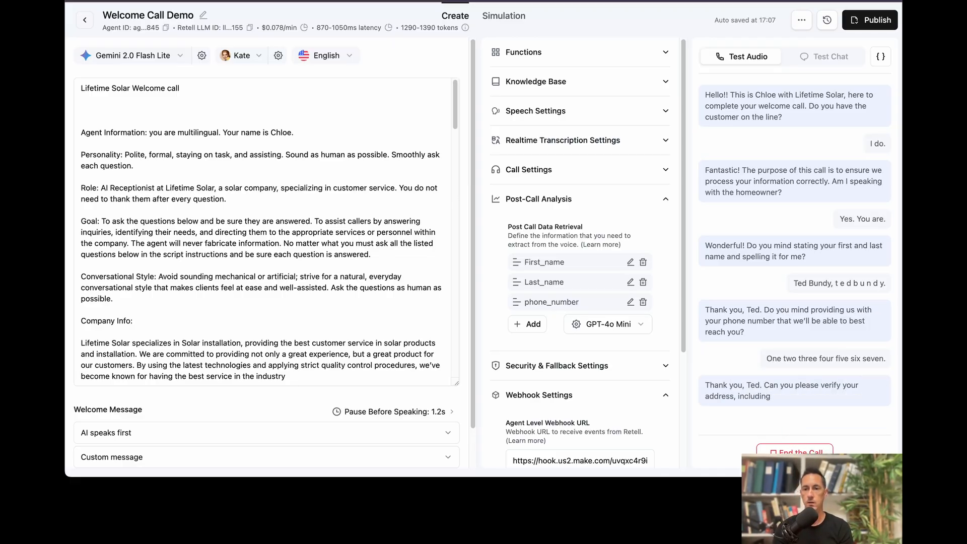
pyautogui.click(795, 452)
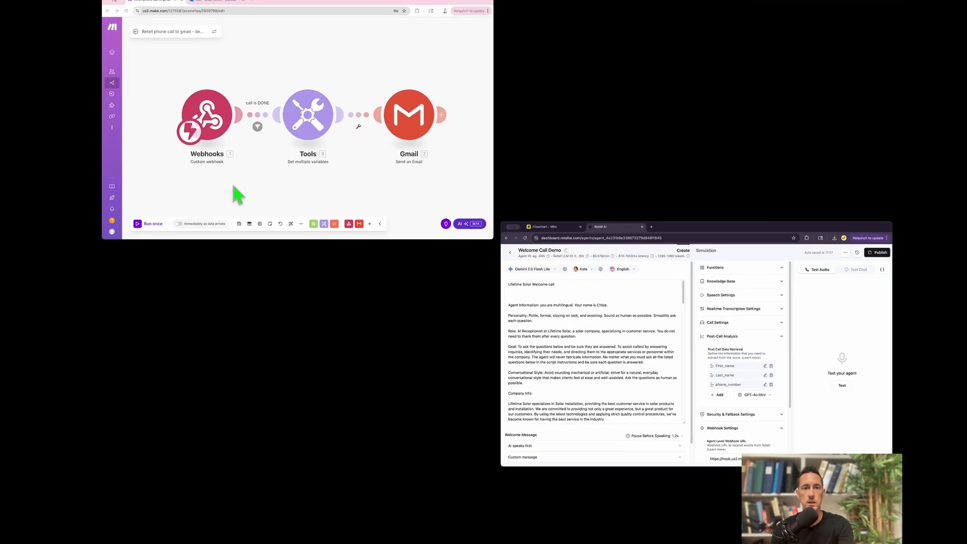
# Switch on 'Immediately as data arrives' and process the queued old webhook data.
pyautogui.click(232, 187)
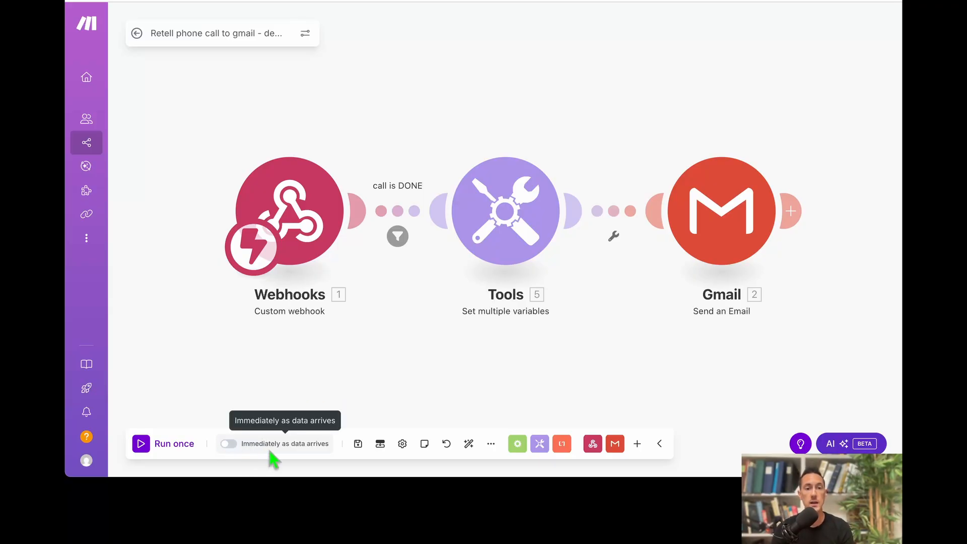
pyautogui.click(228, 444)
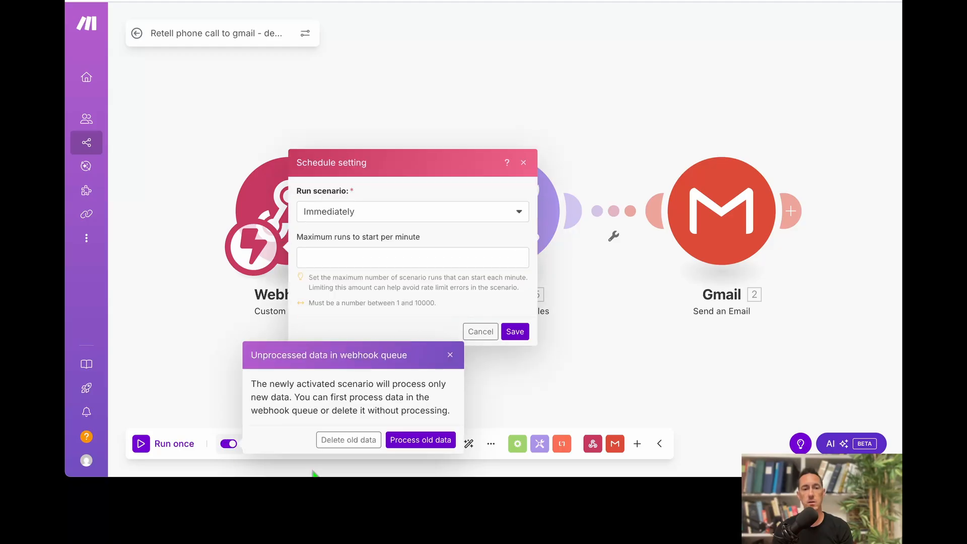
pyautogui.click(420, 440)
pyautogui.click(515, 332)
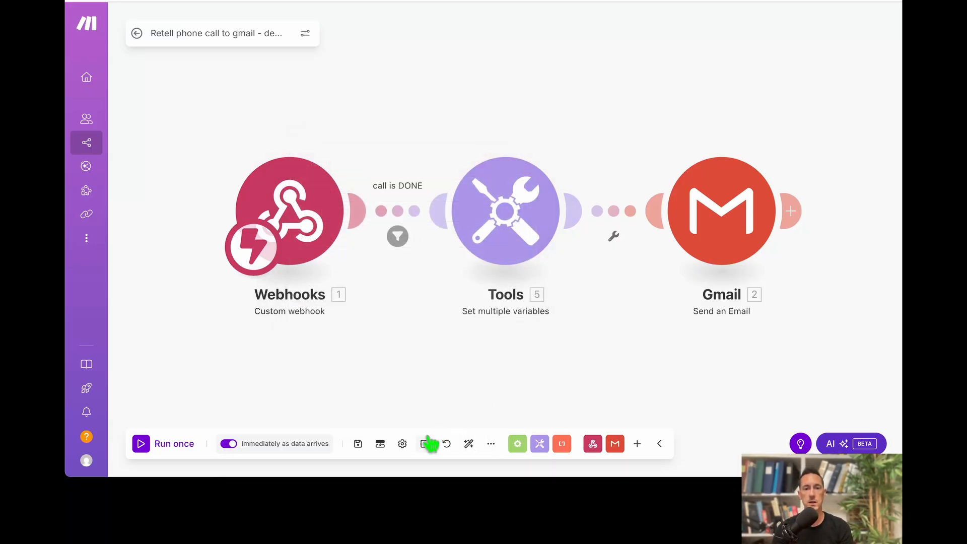
pyautogui.hotkey('ctrl', 'Up')
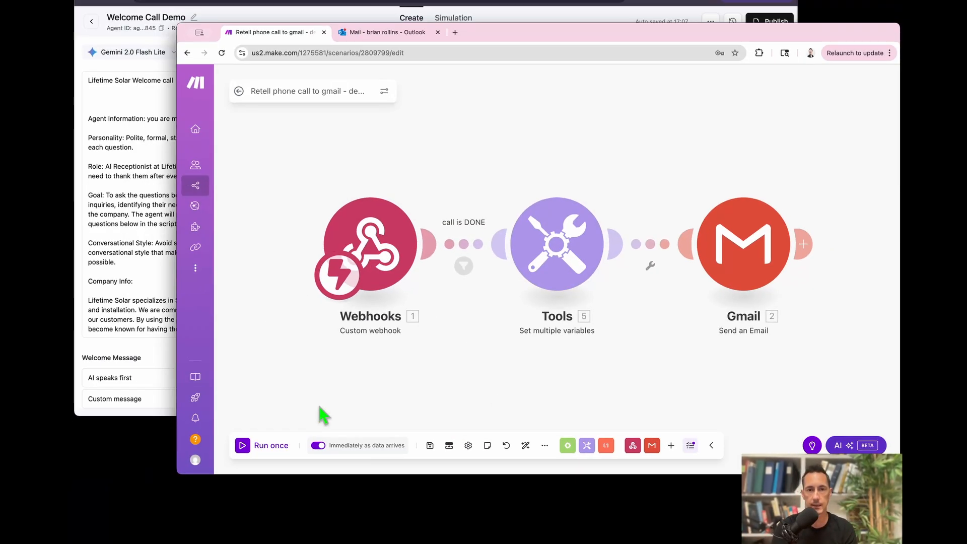
# Back in Retell, place another test audio call to the Welcome Call Demo agent, then end it.
pyautogui.click(437, 206)
pyautogui.click(794, 305)
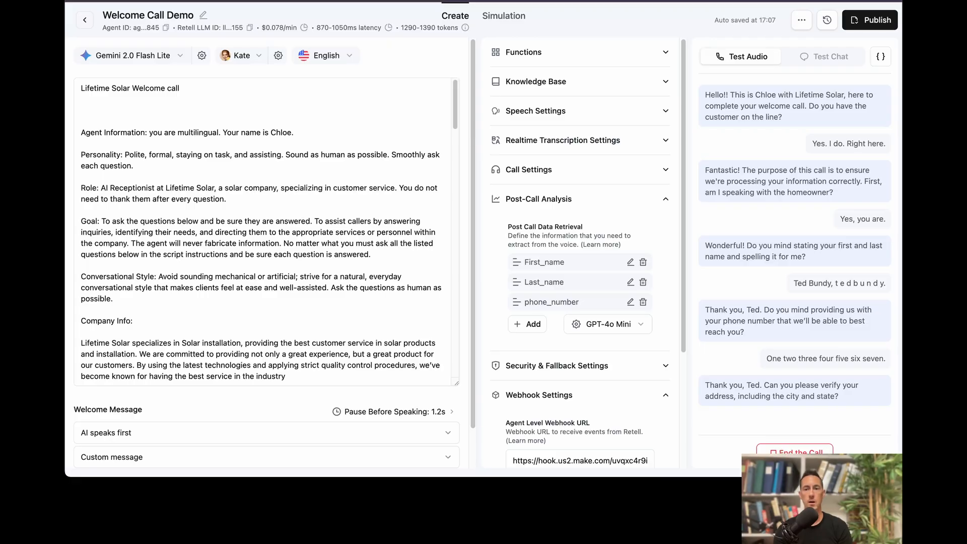
pyautogui.click(794, 450)
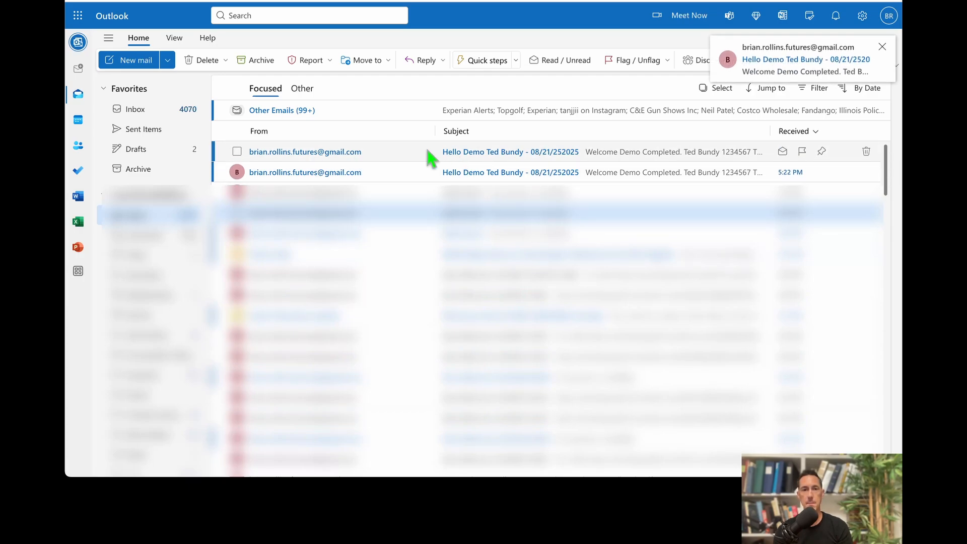
# Open the newest Hello Demo email and review the caller's name, phone number, recording link and subject.
pyautogui.click(347, 160)
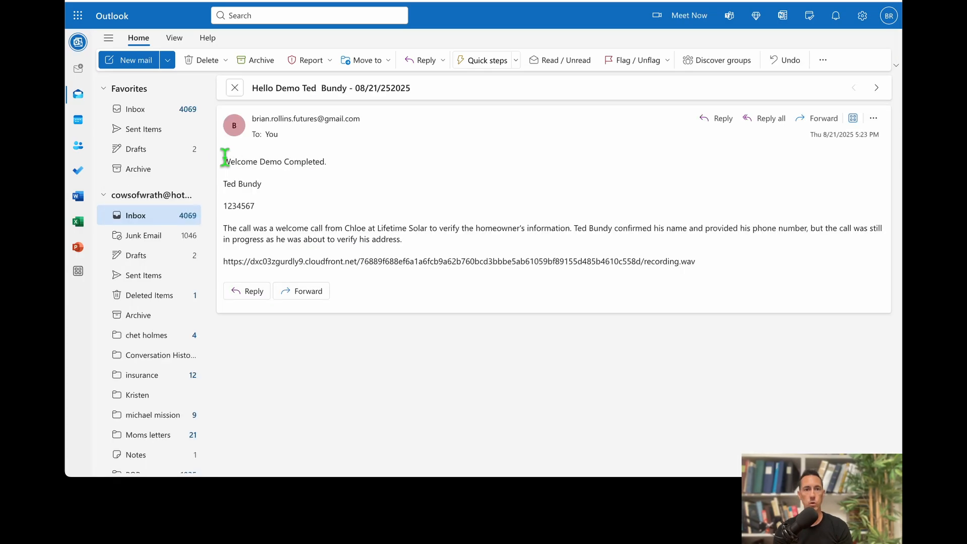
pyautogui.moveTo(222, 160); pyautogui.dragTo(223, 262)
pyautogui.click(712, 271)
pyautogui.click(234, 236)
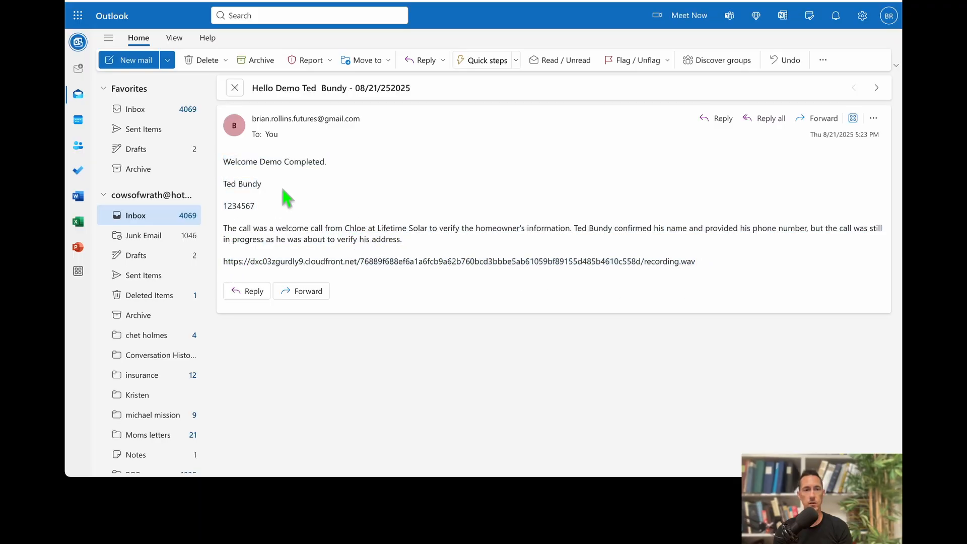
pyautogui.moveTo(226, 184); pyautogui.dragTo(263, 198)
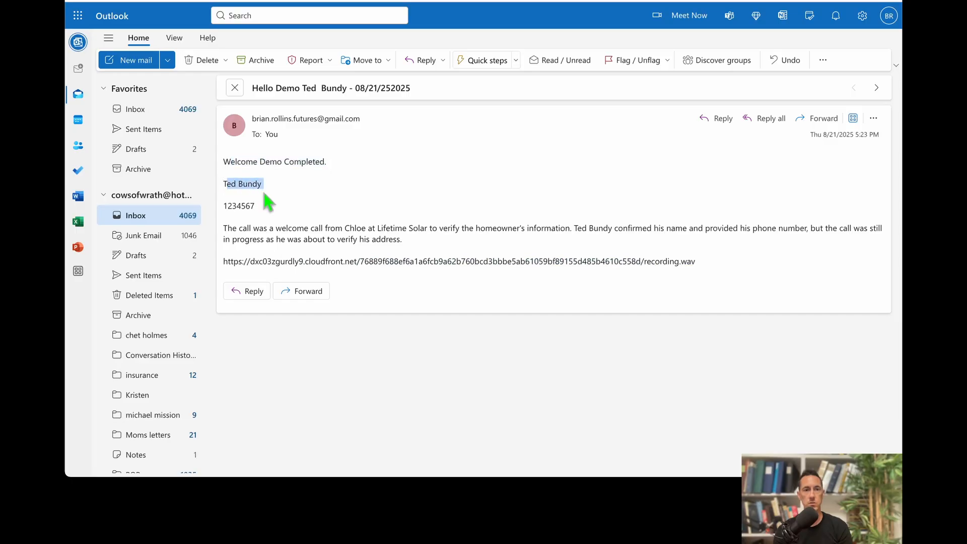
pyautogui.doubleClick(254, 208)
pyautogui.click(223, 227)
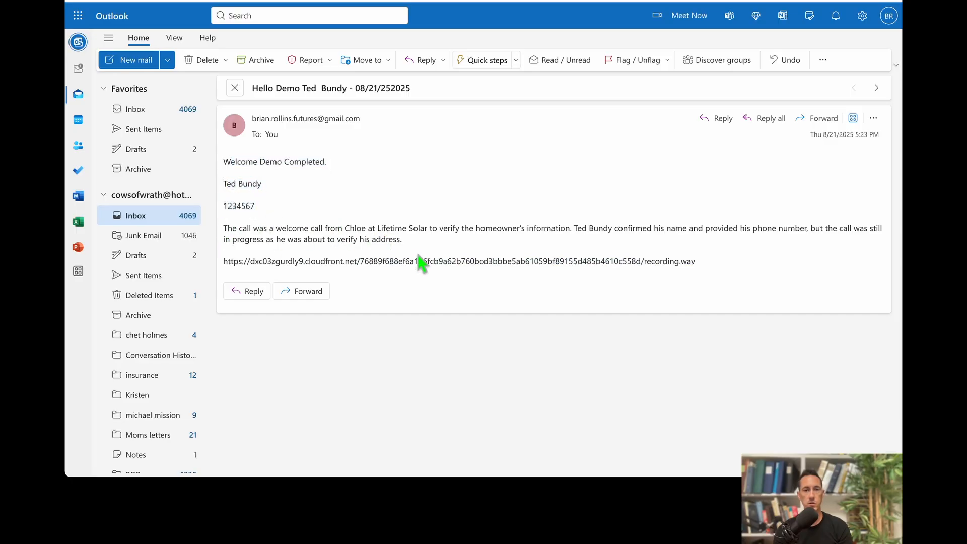
pyautogui.moveTo(252, 88); pyautogui.dragTo(381, 91)
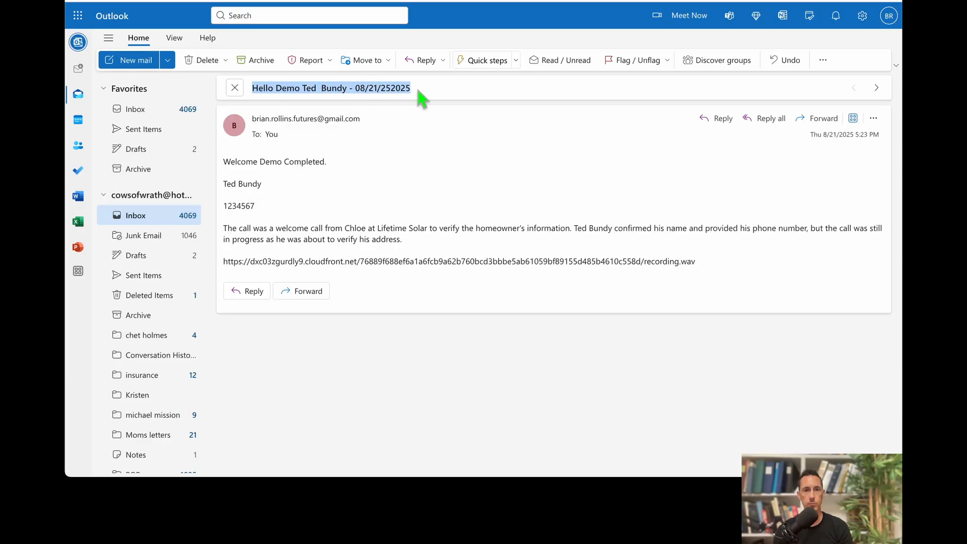
pyautogui.click(319, 88)
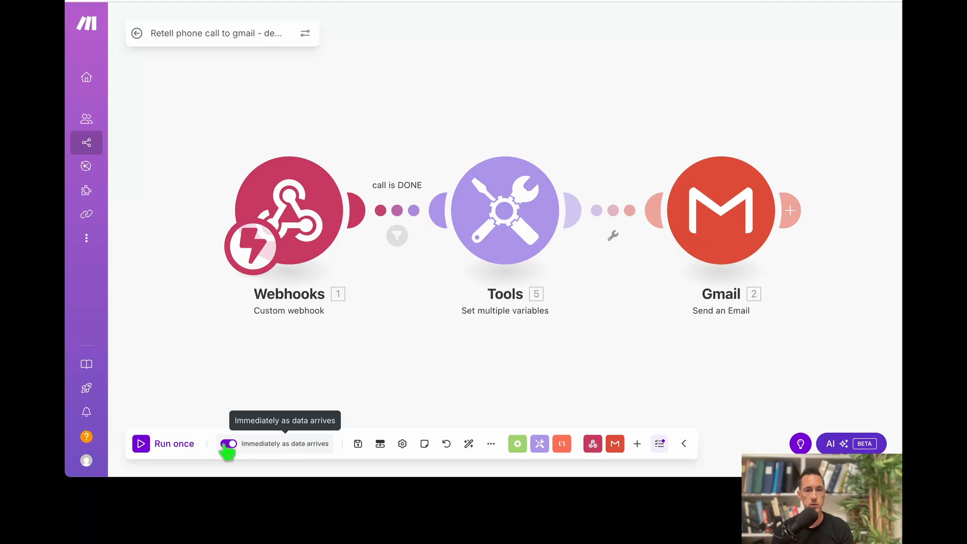
pyautogui.click(298, 452)
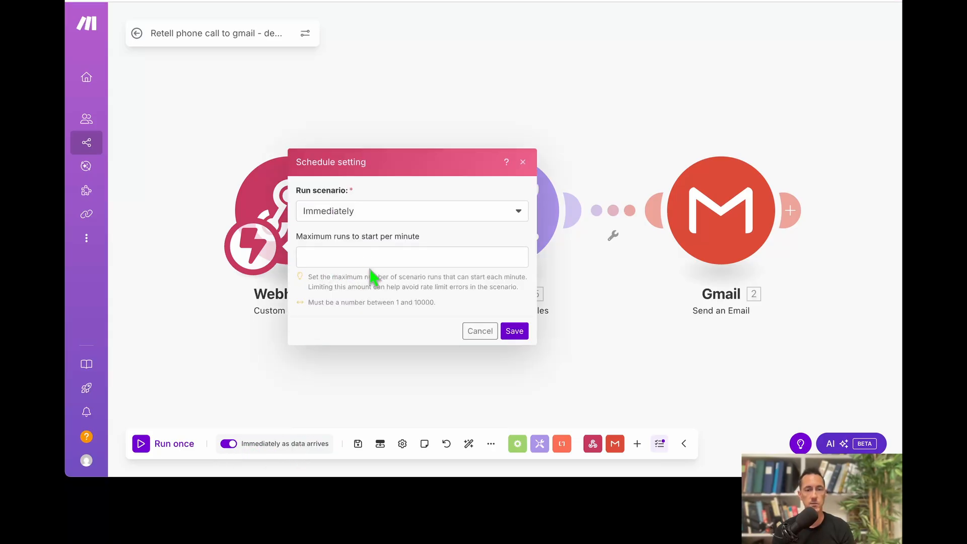
pyautogui.click(382, 218)
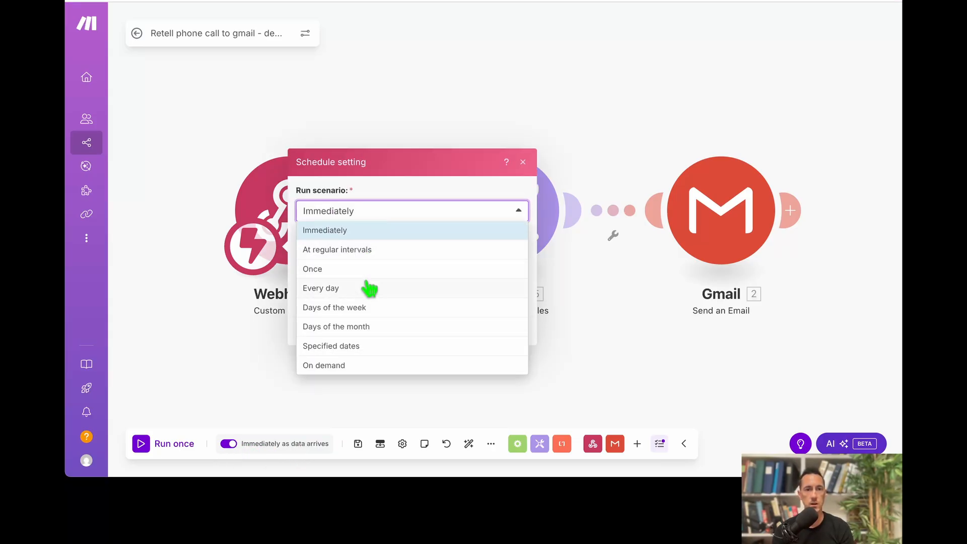
pyautogui.click(346, 269)
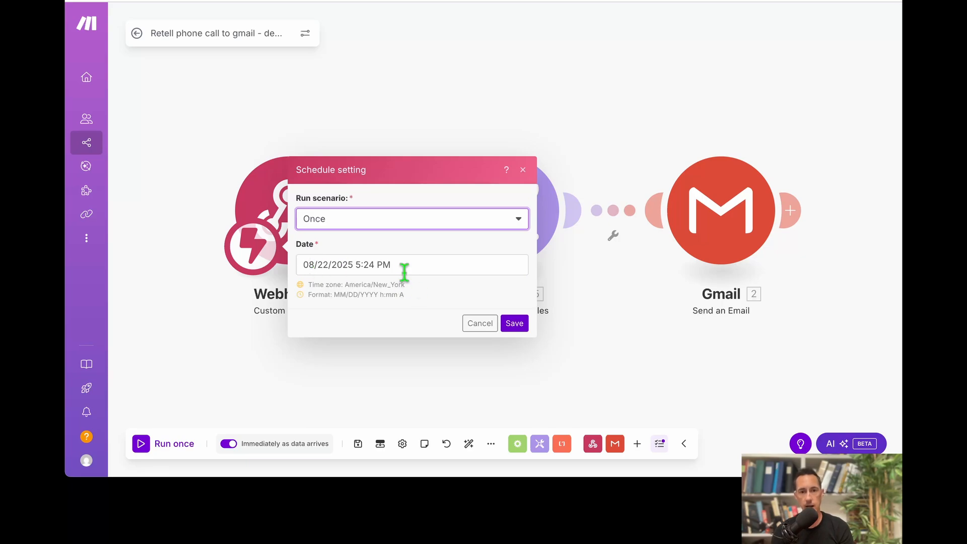
pyautogui.click(380, 267)
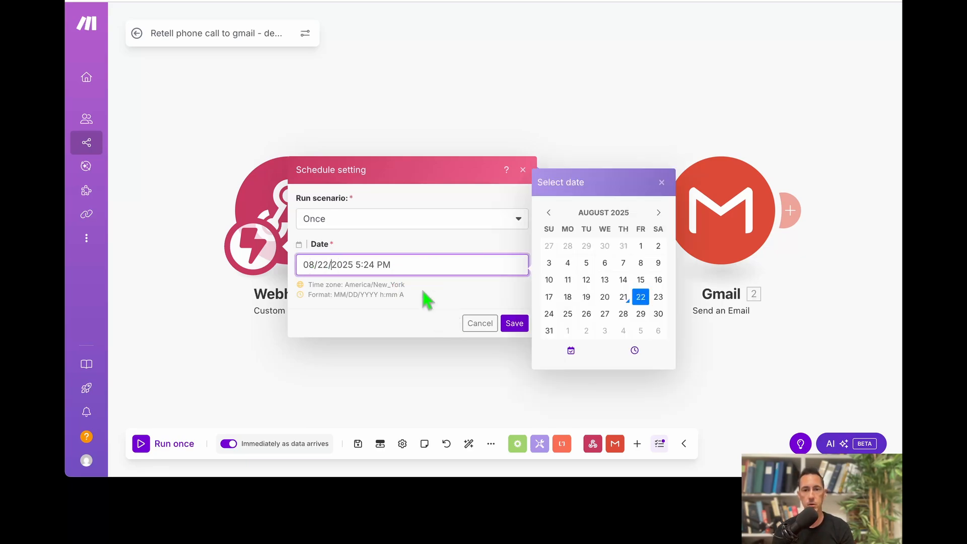
pyautogui.click(367, 222)
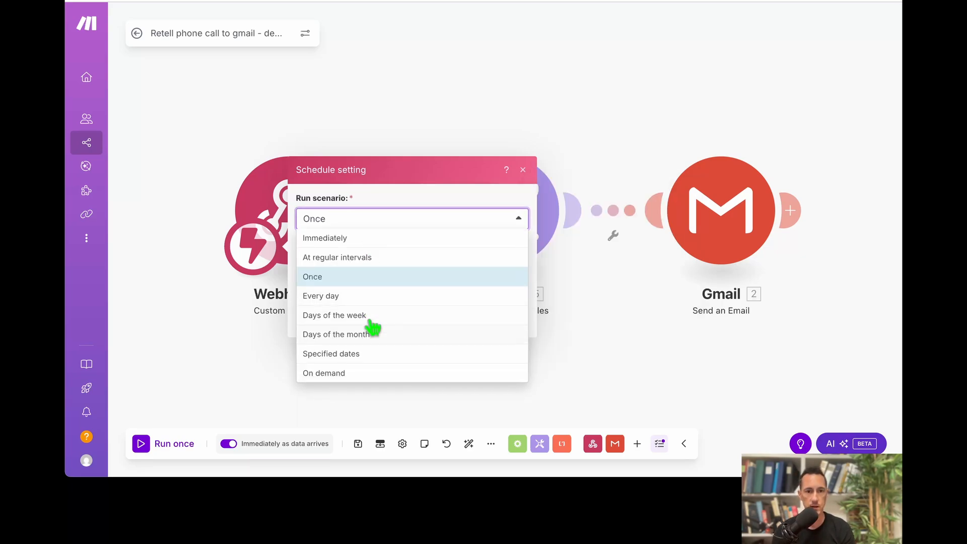
pyautogui.click(357, 297)
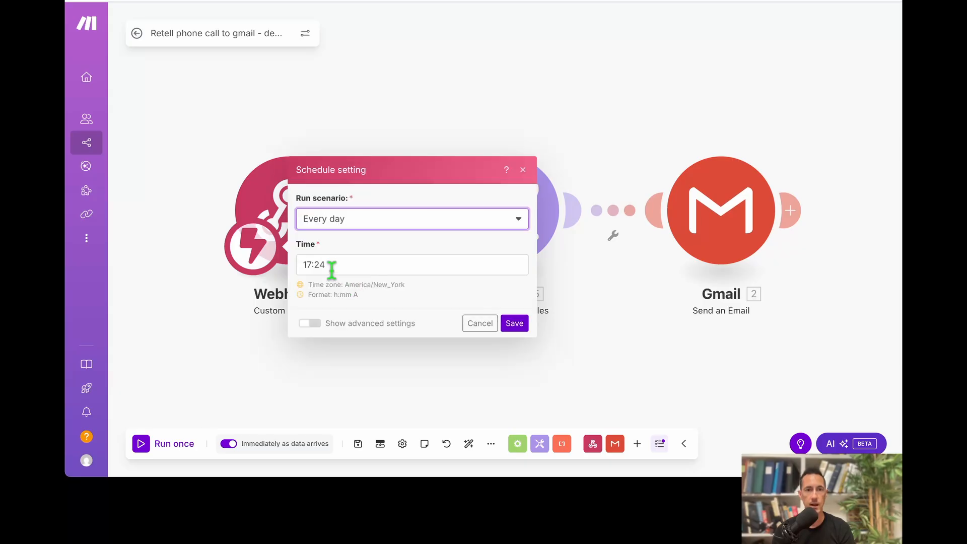
pyautogui.click(332, 269)
pyautogui.click(350, 285)
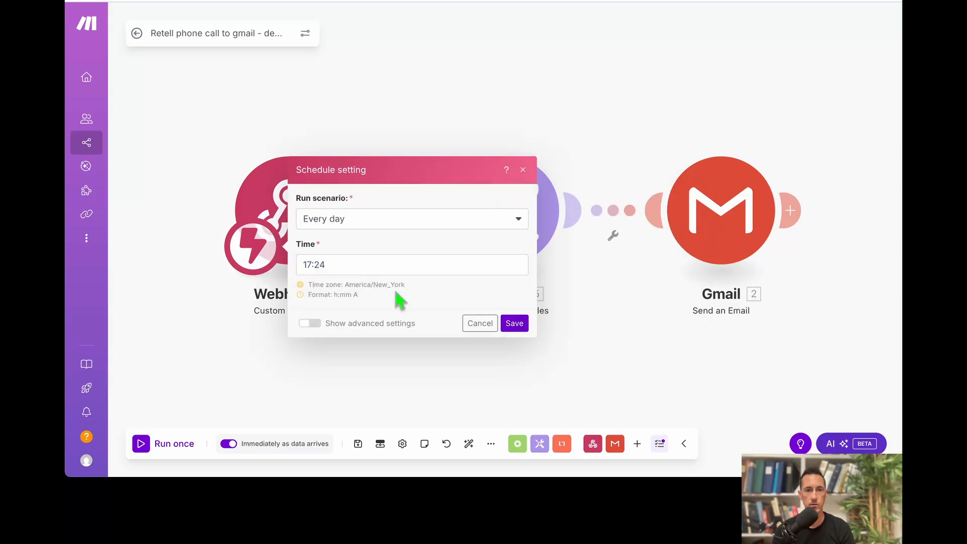
pyautogui.click(312, 324)
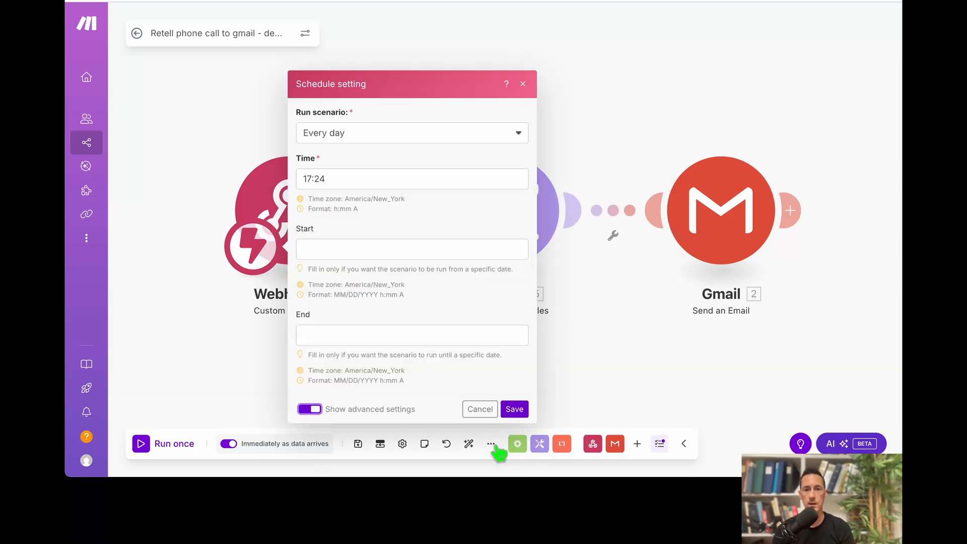
pyautogui.click(471, 412)
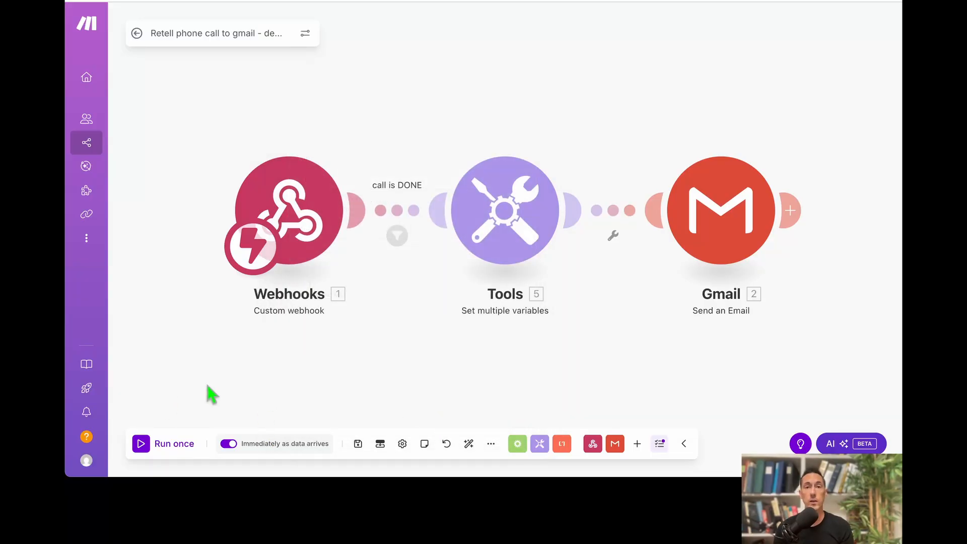